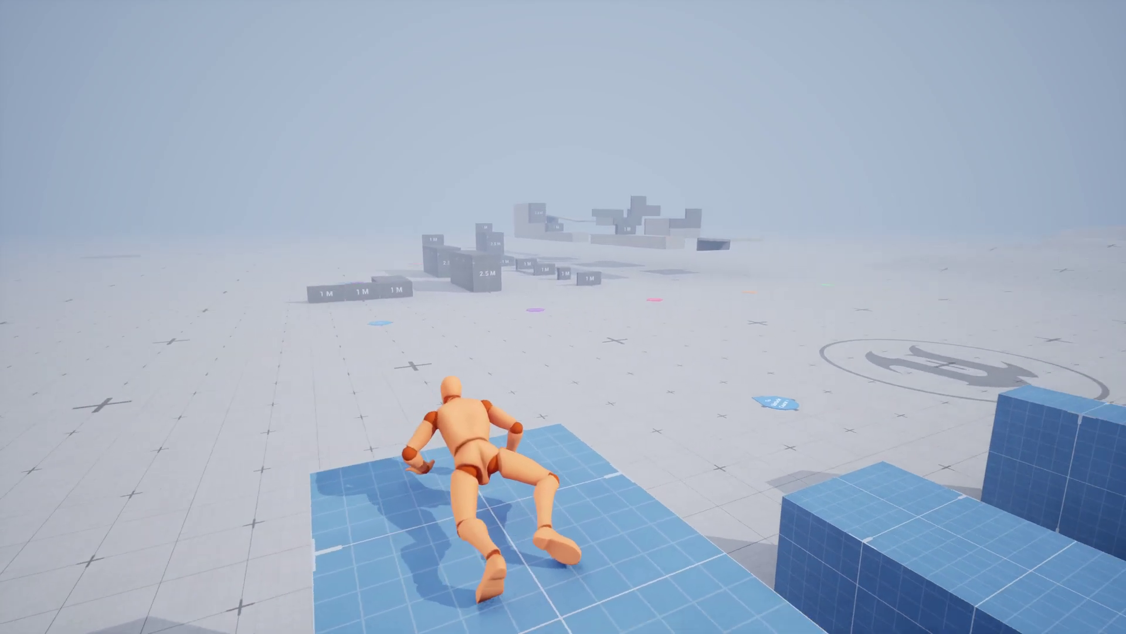
- Jump the mannequin off the blue block and run it around the Game Animation Sample floor logo
{"action": "key", "text": "w"}
{"action": "key", "text": "space"}
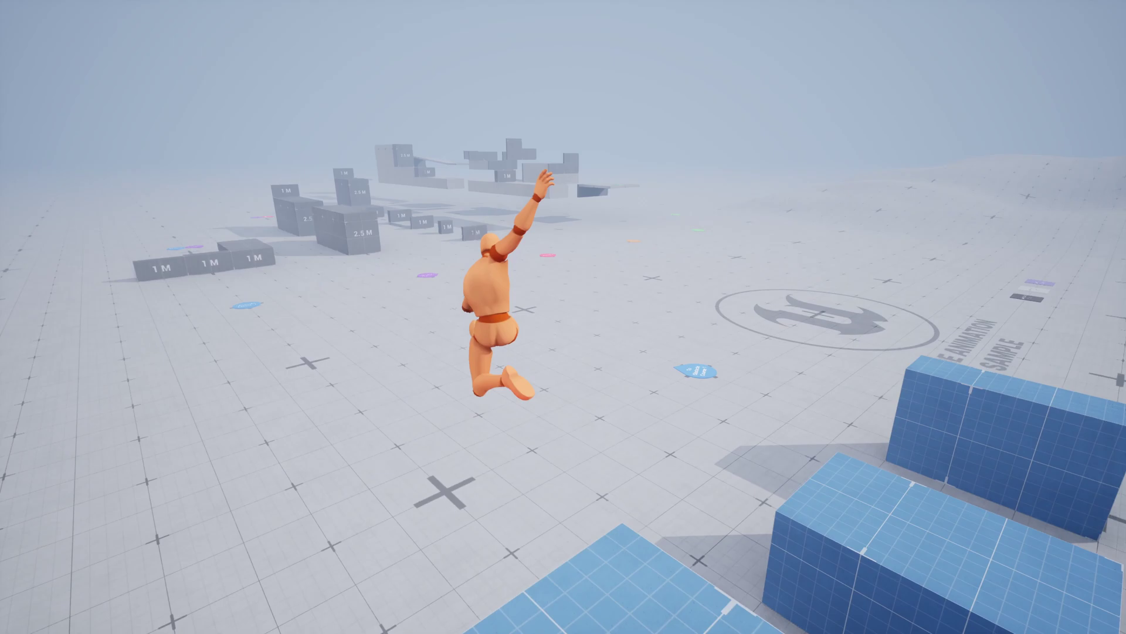
{"action": "key", "text": "d"}
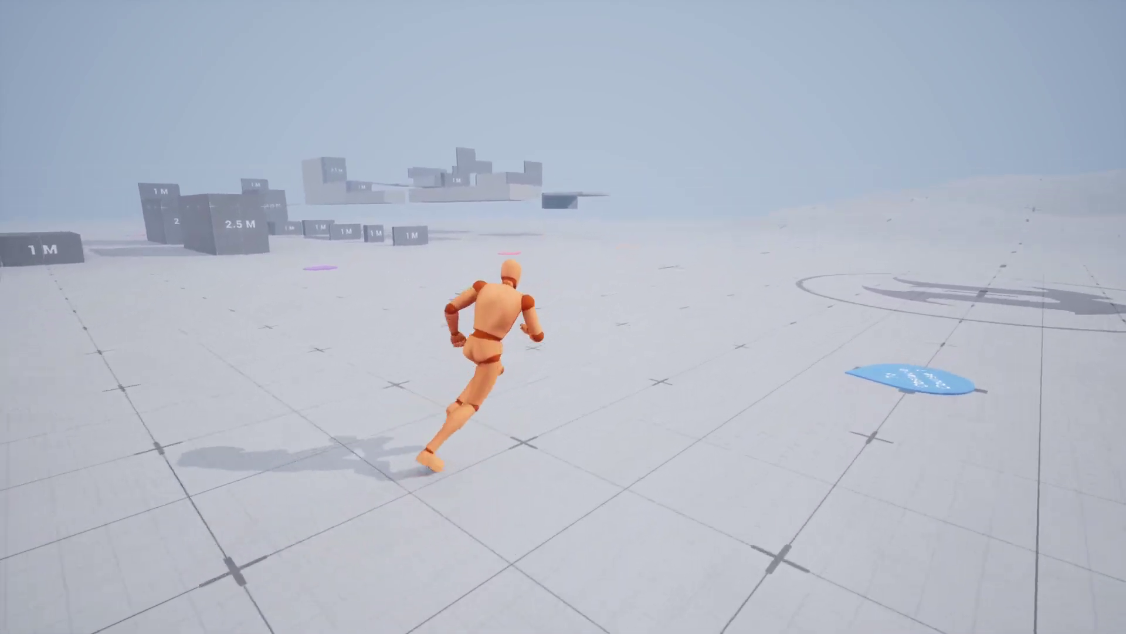
{"action": "key", "text": "w"}
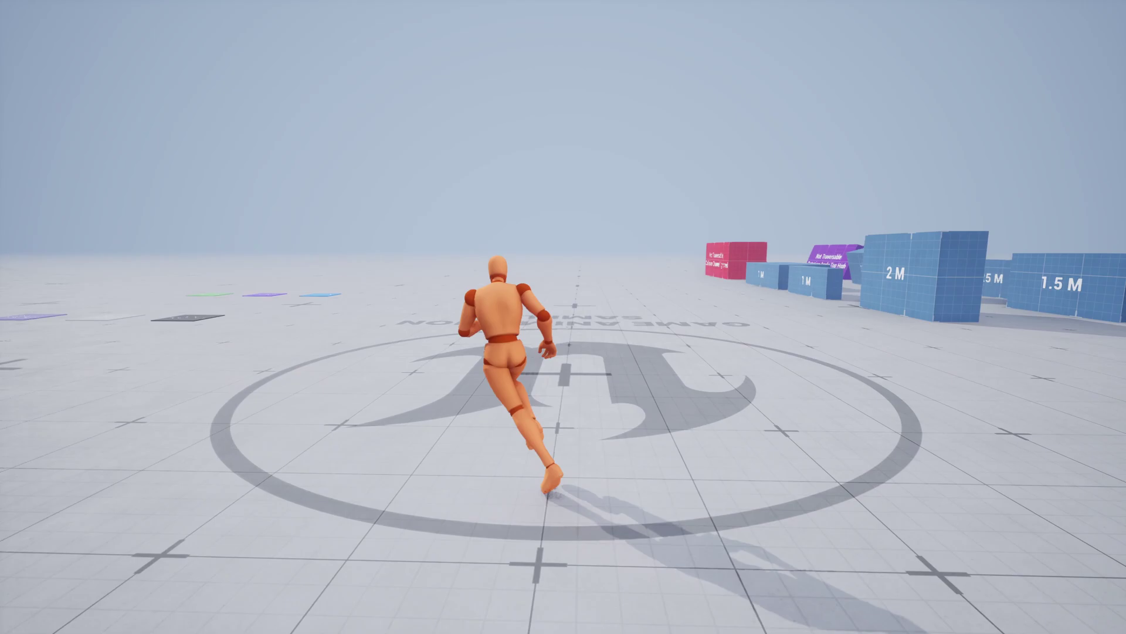
{"action": "key", "text": "a"}
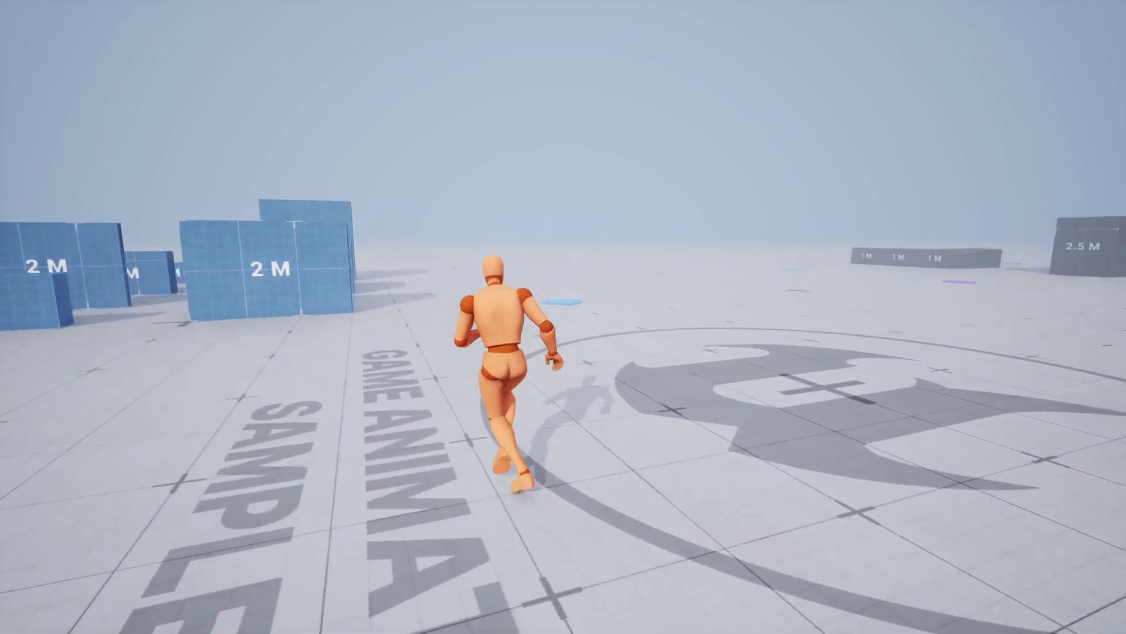
{"action": "key", "text": "w"}
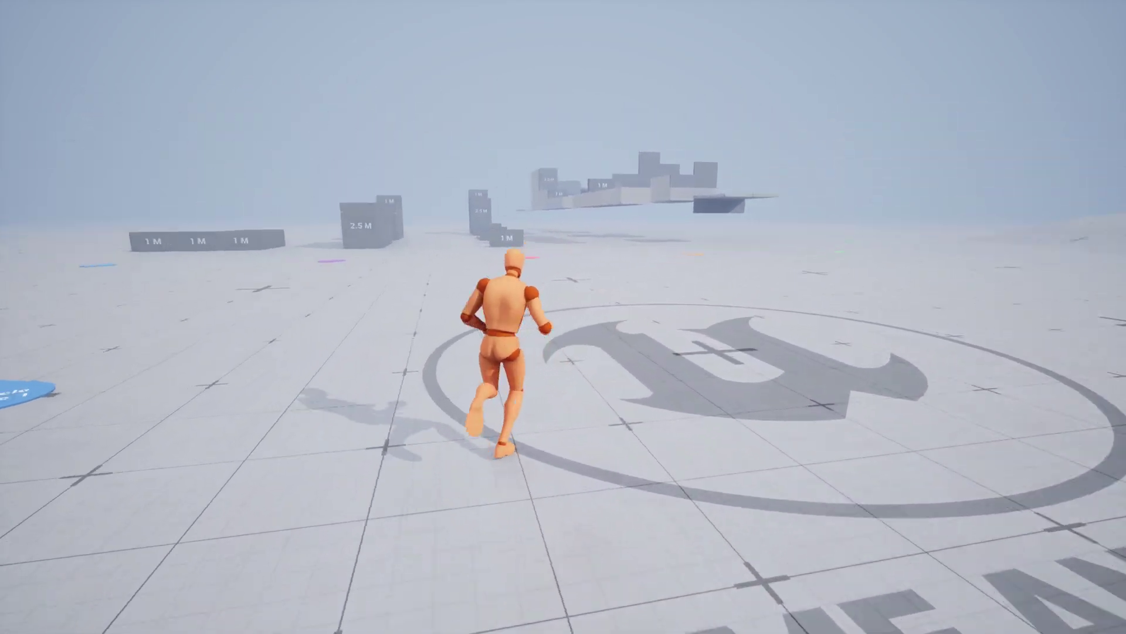
{"action": "key", "text": "a"}
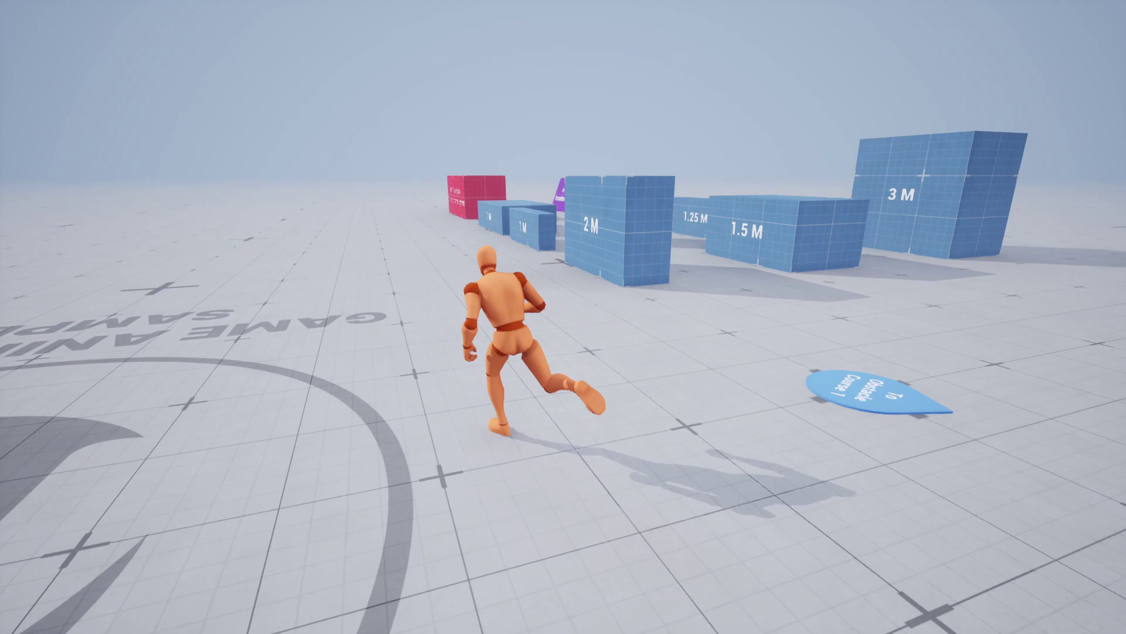
{"action": "key", "text": "s"}
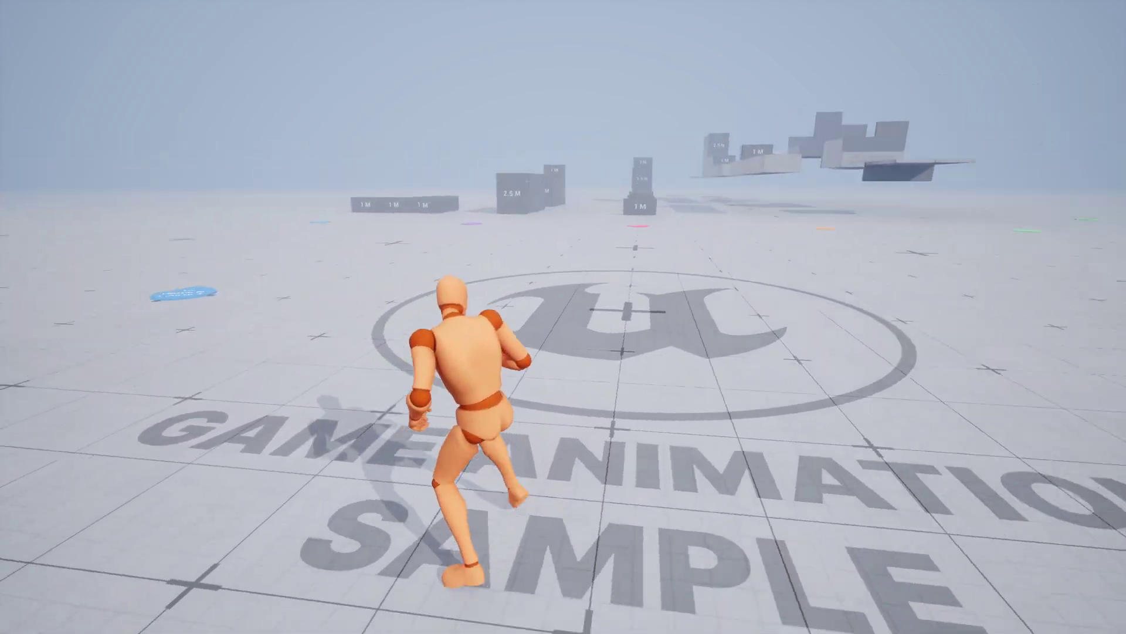
{"action": "key", "text": "w"}
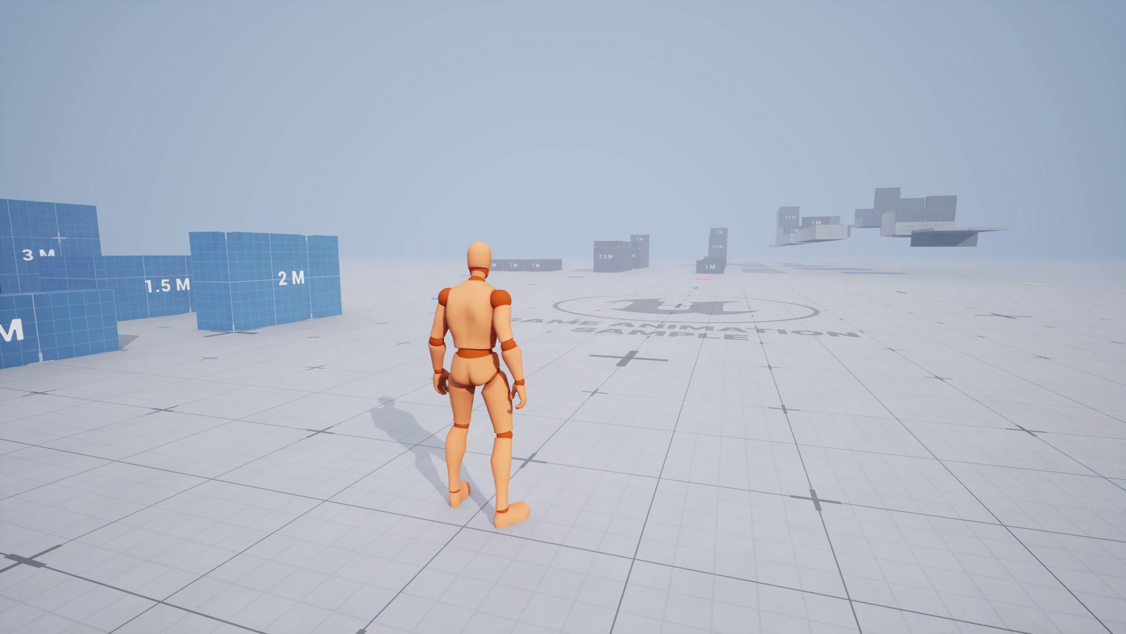
- Cycle the standing mannequin's overlay base through ALS, Masculine and Feminine to compare the idle stances
{"action": "key", "text": "q"}
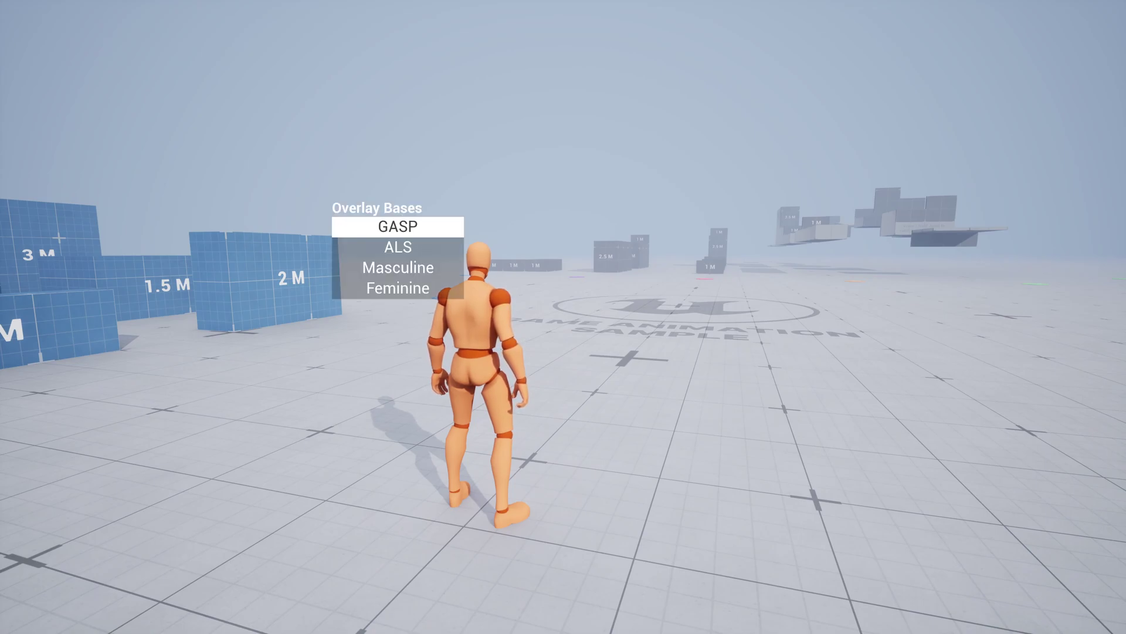
{"action": "key", "text": "e"}
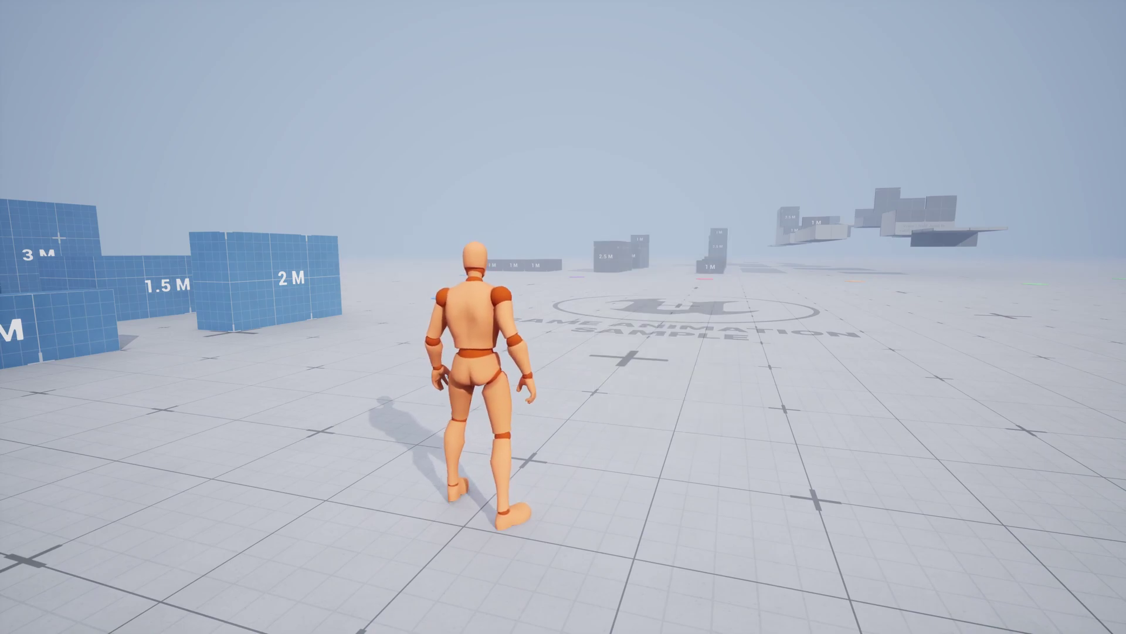
{"action": "key", "text": "q"}
{"action": "key", "text": "Down"}
{"action": "key", "text": "Tab"}
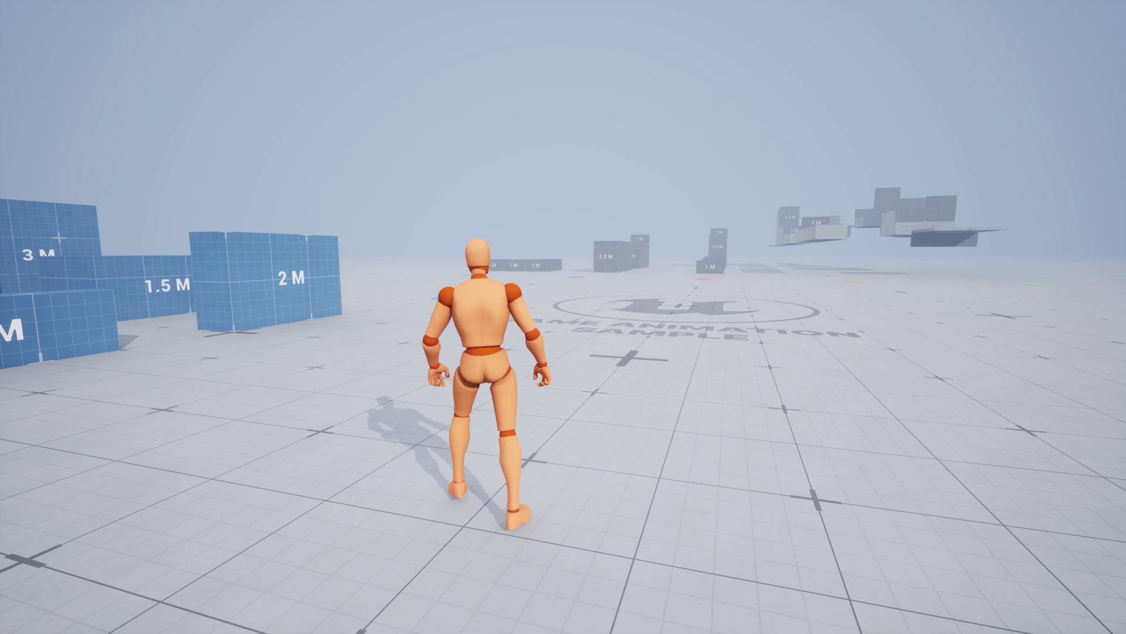
{"action": "key", "text": "Tab"}
{"action": "key", "text": "Down"}
{"action": "key", "text": "Tab"}
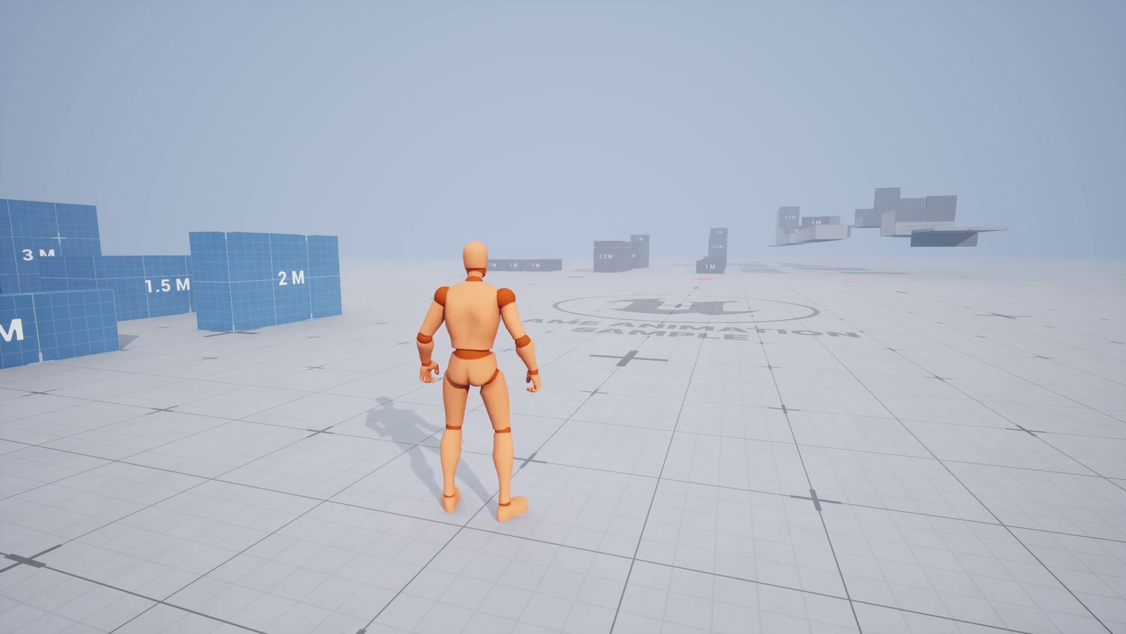
{"action": "key", "text": "Tab"}
{"action": "key", "text": "Down"}
{"action": "key", "text": "Tab"}
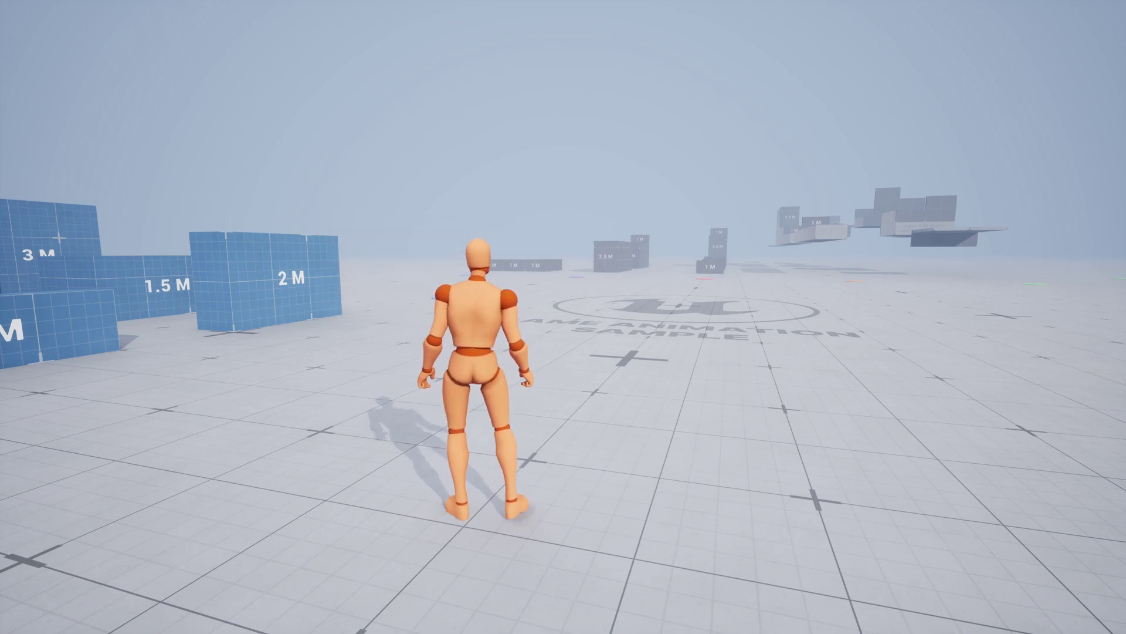
- Set the mannequin's overlay base back to GASP
{"action": "key", "text": "Tab"}
{"action": "key", "text": "Down"}
{"action": "key", "text": "Down"}
{"action": "key", "text": "Tab"}
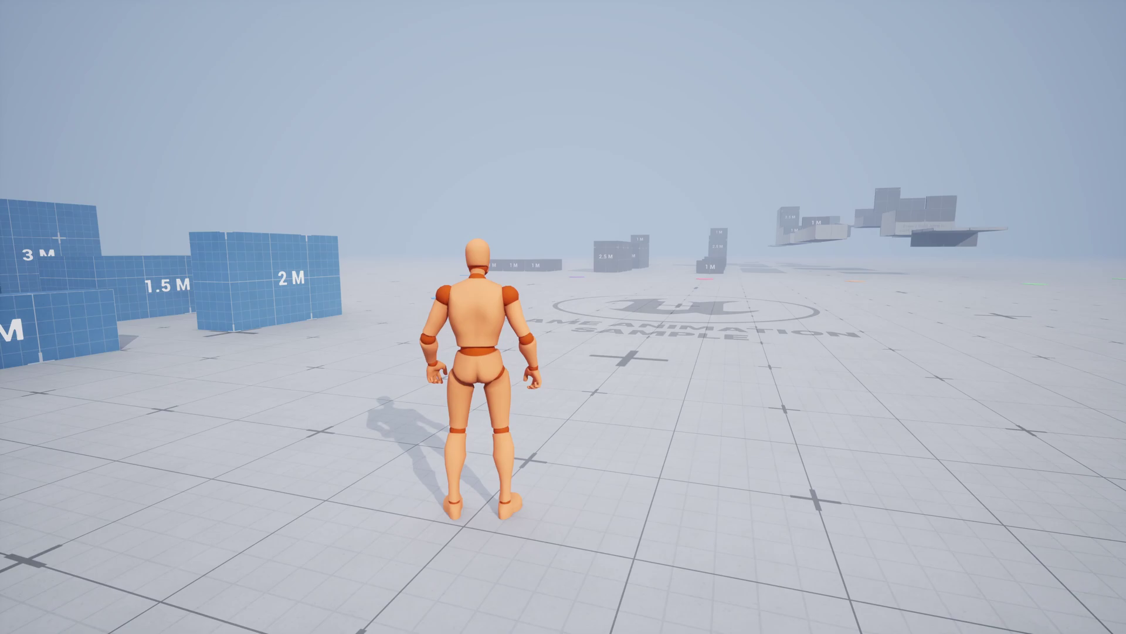
{"action": "key", "text": "Tab"}
{"action": "key", "text": "Up"}
{"action": "key", "text": "Tab"}
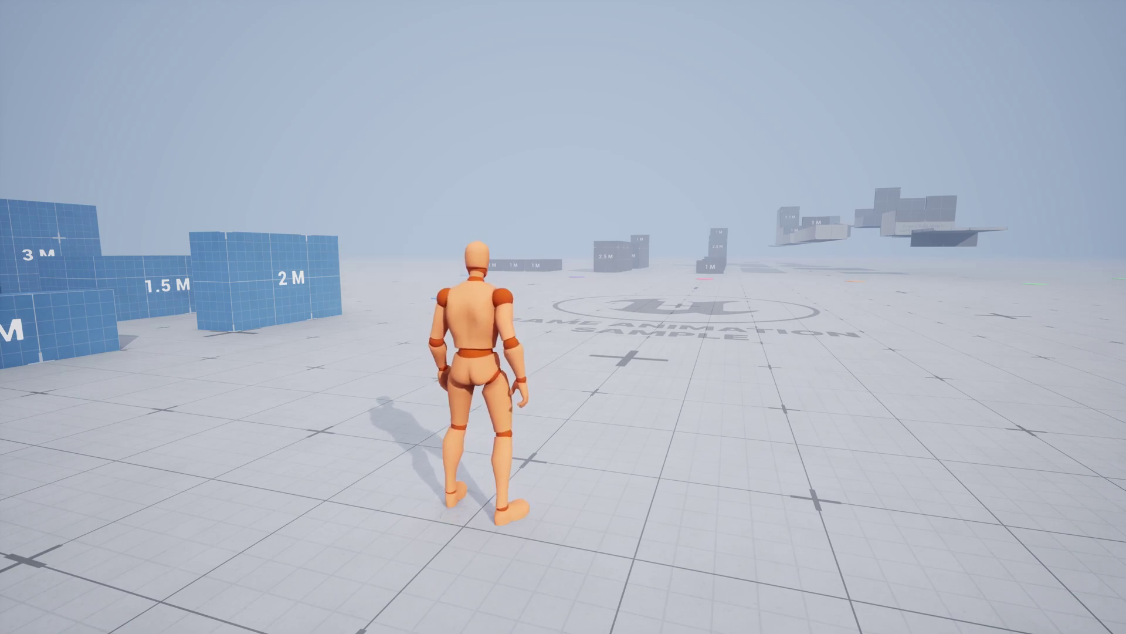
- Apply the Rifle overlay pose to the mannequin and replace it with Pistol 1H
{"action": "key", "text": "q"}
{"action": "key", "text": "Down"}
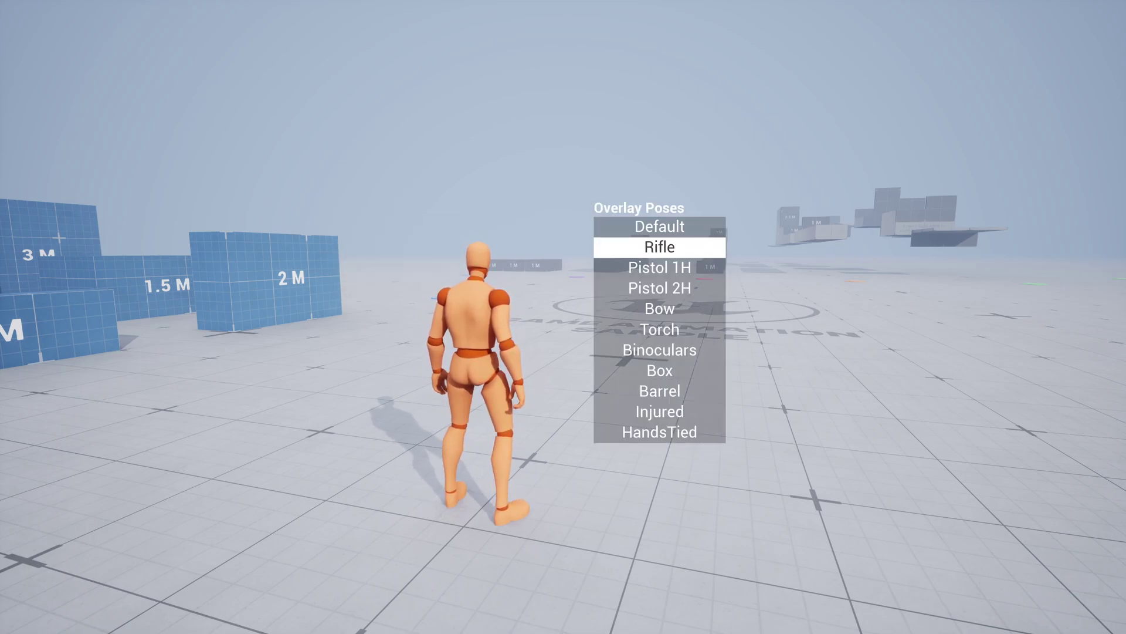
{"action": "key", "text": "e"}
{"action": "key", "text": "e"}
{"action": "key", "text": "Down"}
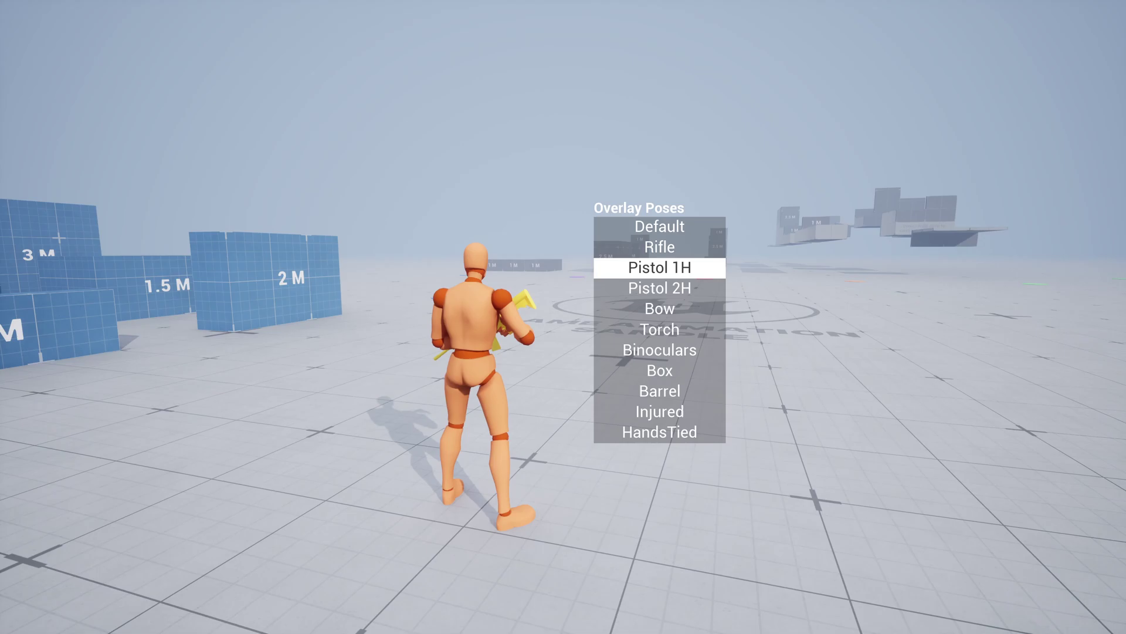
{"action": "key", "text": "e"}
- Change the mannequin's overlay base and switch its overlay pose back to Rifle
{"action": "key", "text": "q"}
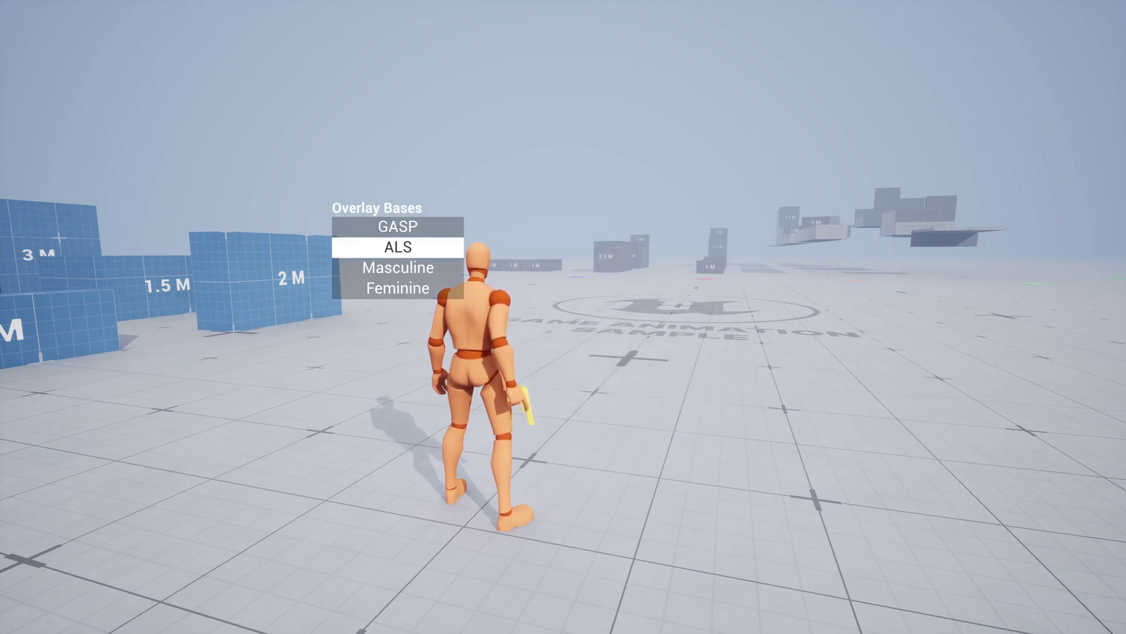
{"action": "key", "text": "Down"}
{"action": "key", "text": "e"}
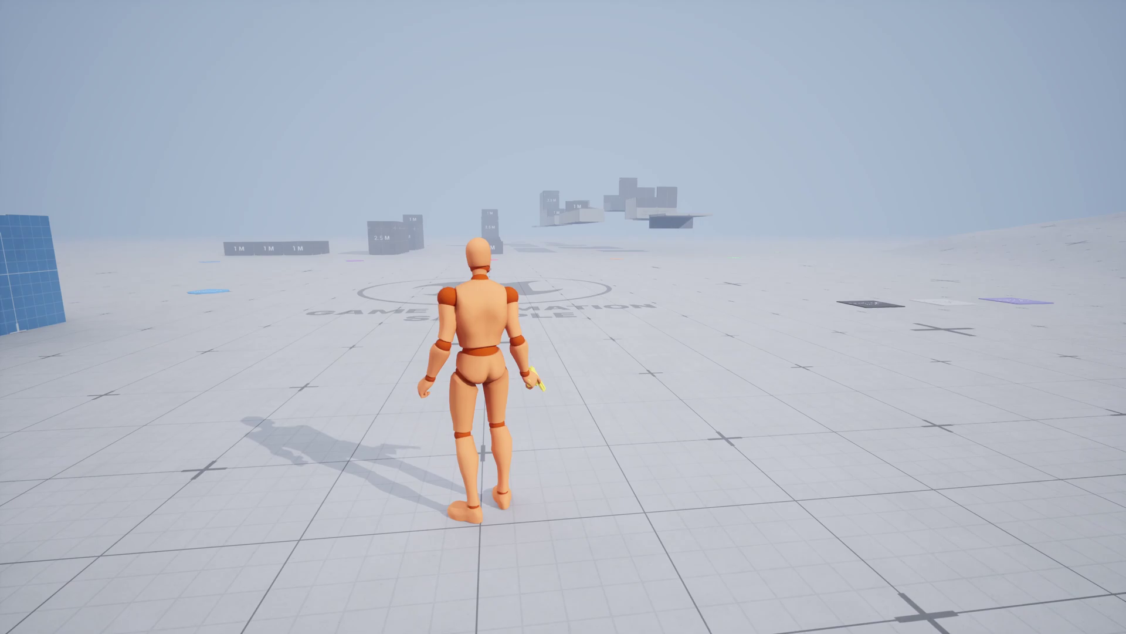
{"action": "key", "text": "e"}
{"action": "scroll", "coordinate": [658, 267], "scroll_direction": "up", "scroll_amount": 1}
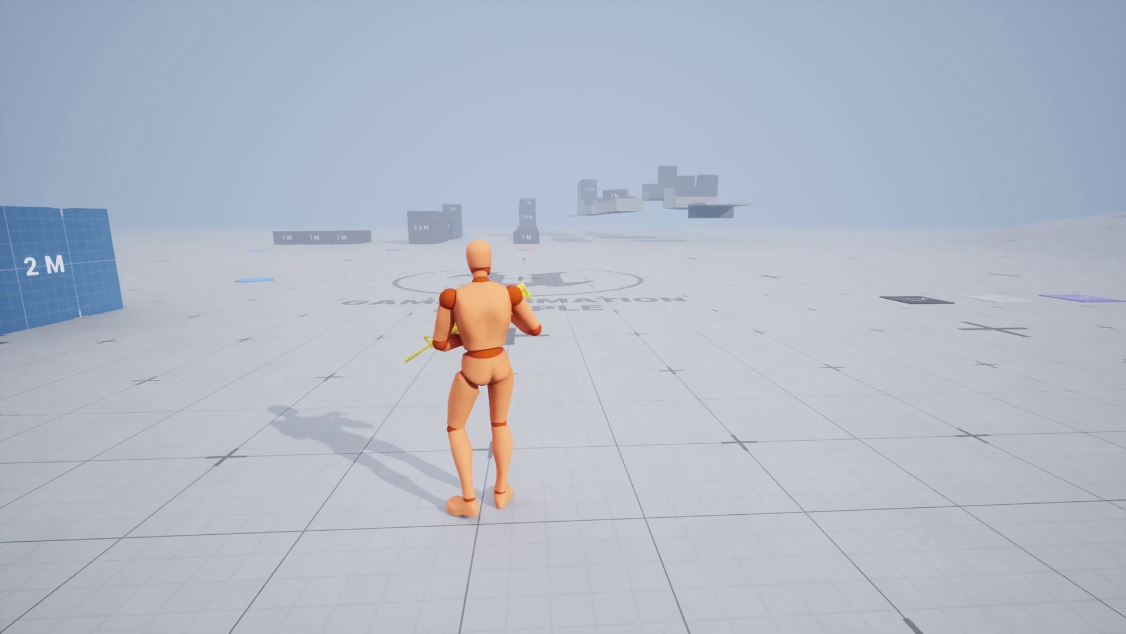
{"action": "key", "text": "q"}
{"action": "scroll", "coordinate": [390, 267], "scroll_direction": "up", "scroll_amount": 1}
{"action": "scroll", "coordinate": [390, 257], "scroll_direction": "up", "scroll_amount": 2}
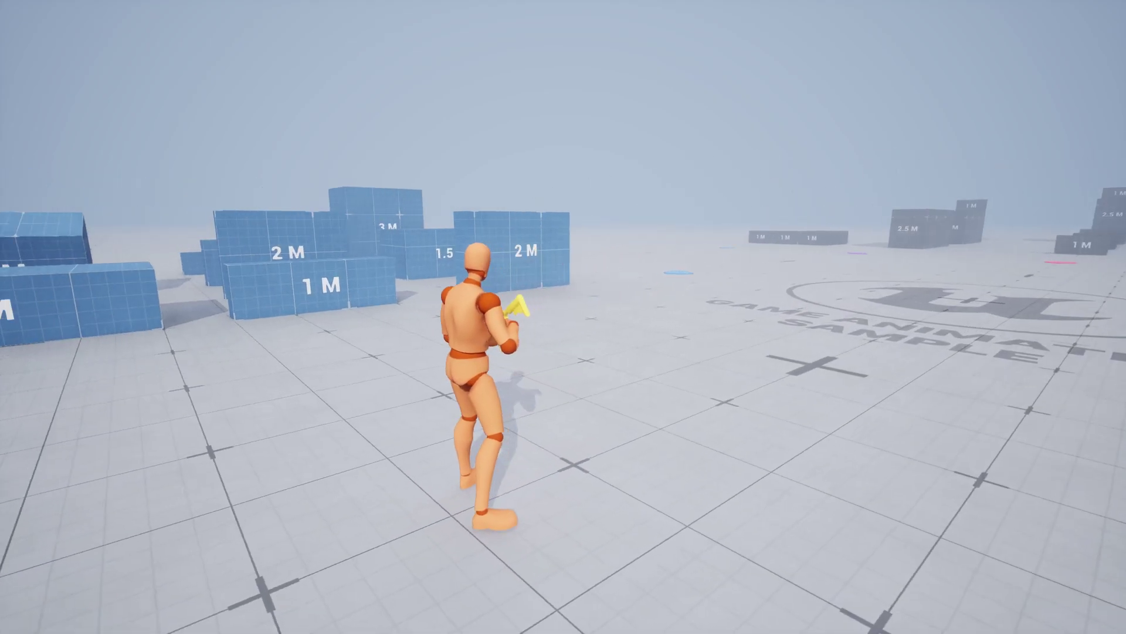
- Run the mannequin across the floor logo and switch its overlay pose to Bow
{"action": "key", "text": "w"}
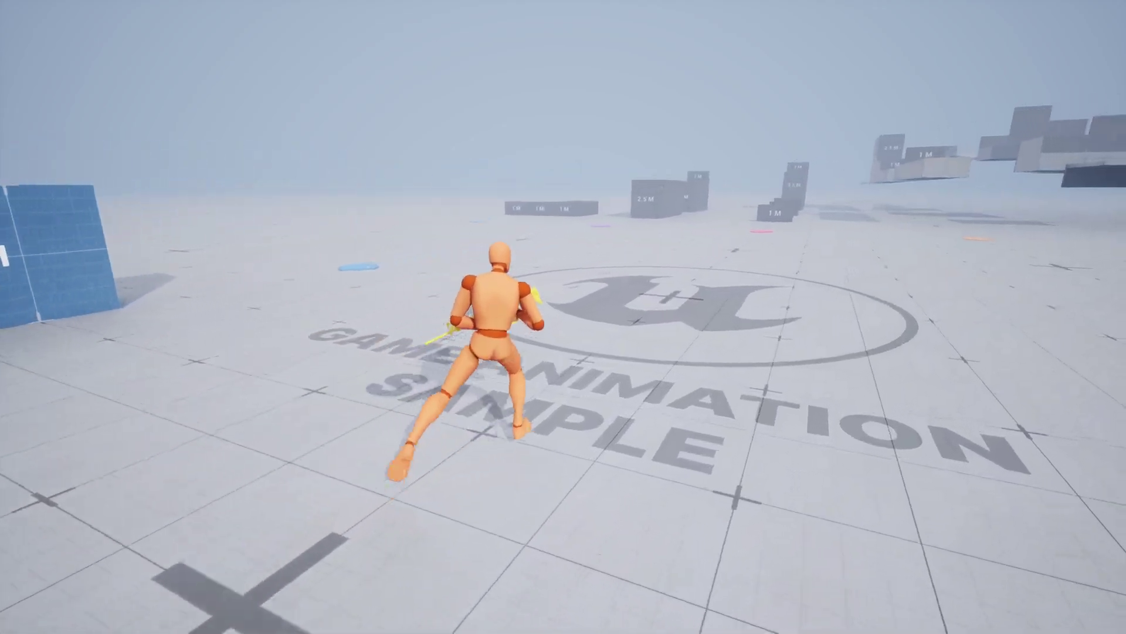
{"action": "key", "text": "q"}
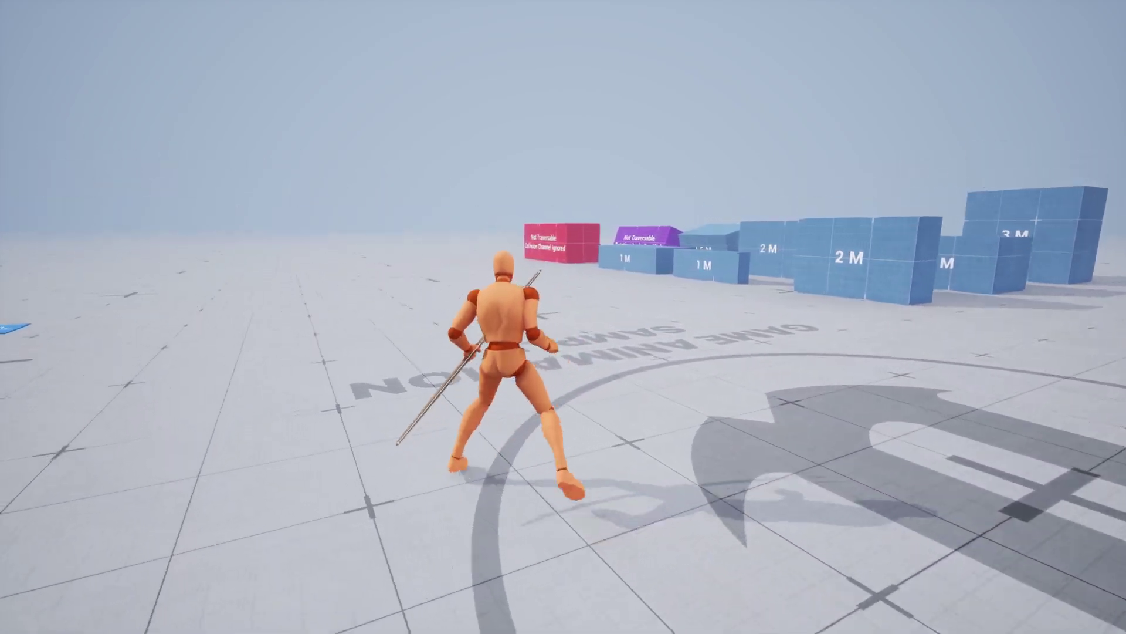
{"action": "key", "text": "s"}
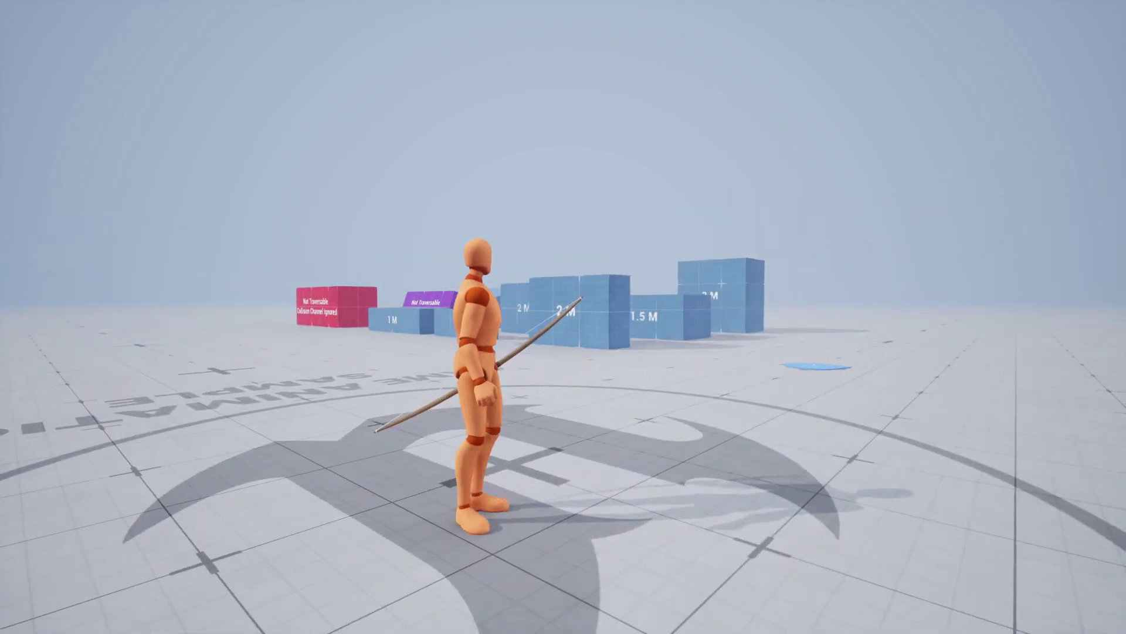
- Change the bow-holding mannequin's overlay base to ALS
{"action": "key", "text": "q"}
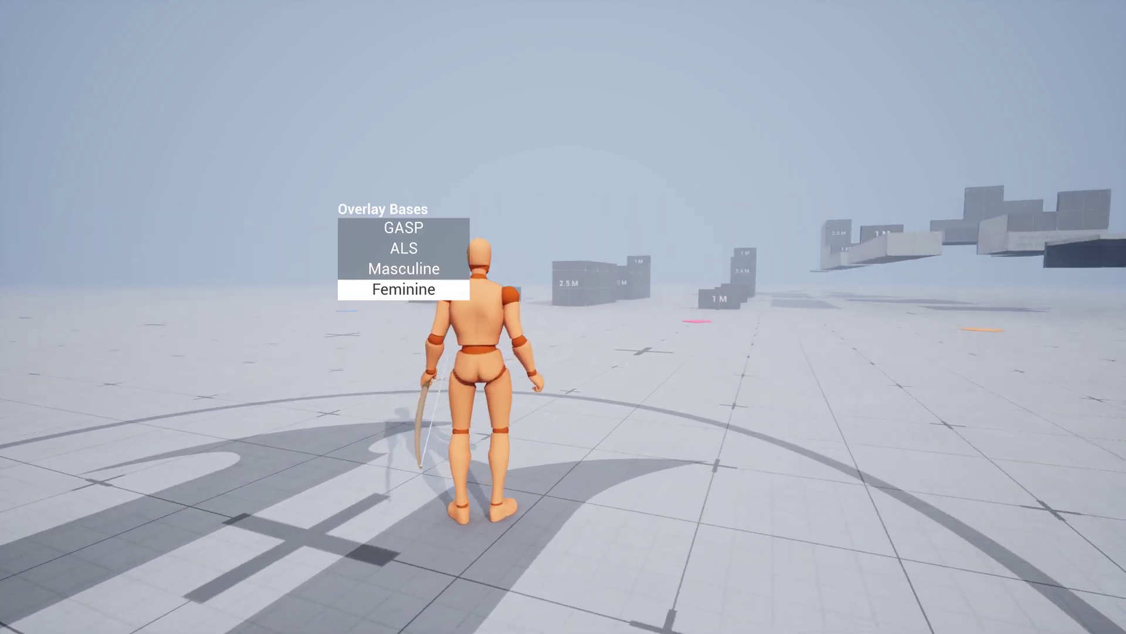
{"action": "scroll", "coordinate": [404, 252], "scroll_direction": "up", "scroll_amount": 1}
{"action": "key", "text": "q"}
{"action": "scroll", "coordinate": [405, 252], "scroll_direction": "up", "scroll_amount": 1}
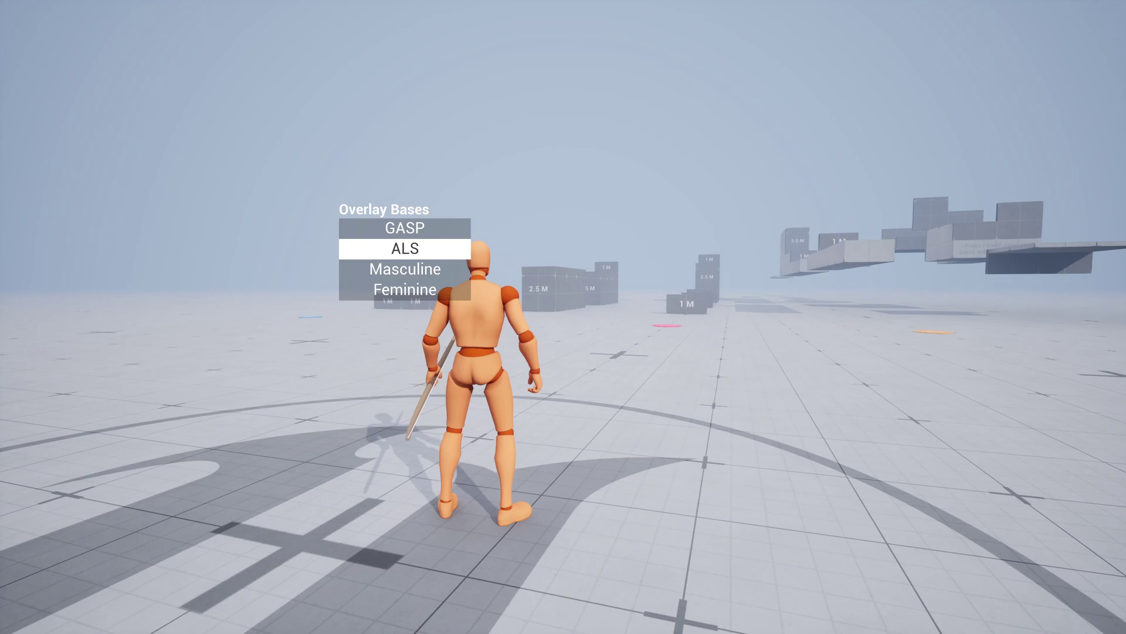
- Switch the mannequin's overlay pose to Torch, followed by Binoculars
{"action": "key", "text": "e"}
{"action": "scroll", "coordinate": [661, 324], "scroll_direction": "down", "scroll_amount": 1}
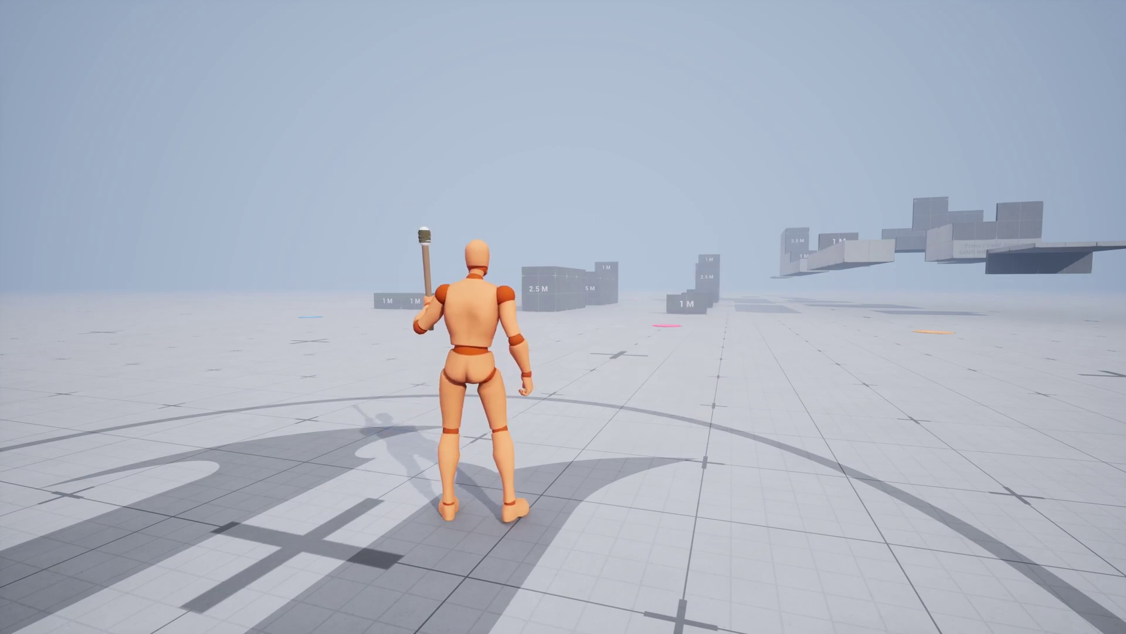
{"action": "key", "text": "q"}
{"action": "scroll", "coordinate": [662, 324], "scroll_direction": "down", "scroll_amount": 1}
- Switch the mannequin's overlay pose to Pistol 2H, followed by Rifle
{"action": "key", "text": "q"}
{"action": "scroll", "coordinate": [662, 324], "scroll_direction": "up", "scroll_amount": 2}
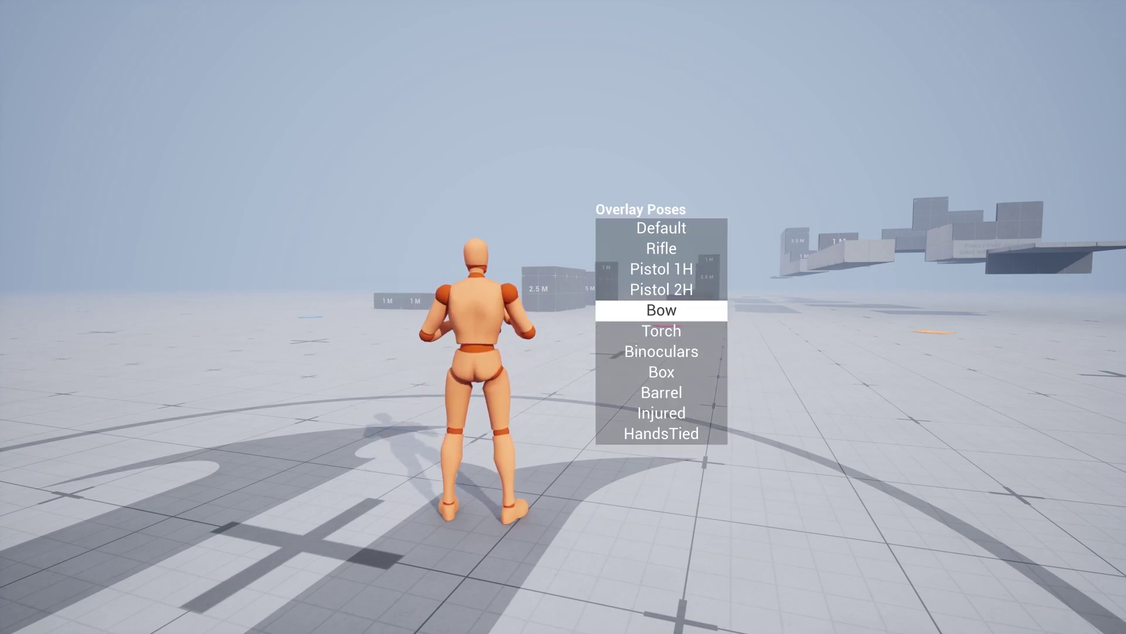
{"action": "scroll", "coordinate": [662, 324], "scroll_direction": "up", "scroll_amount": 1}
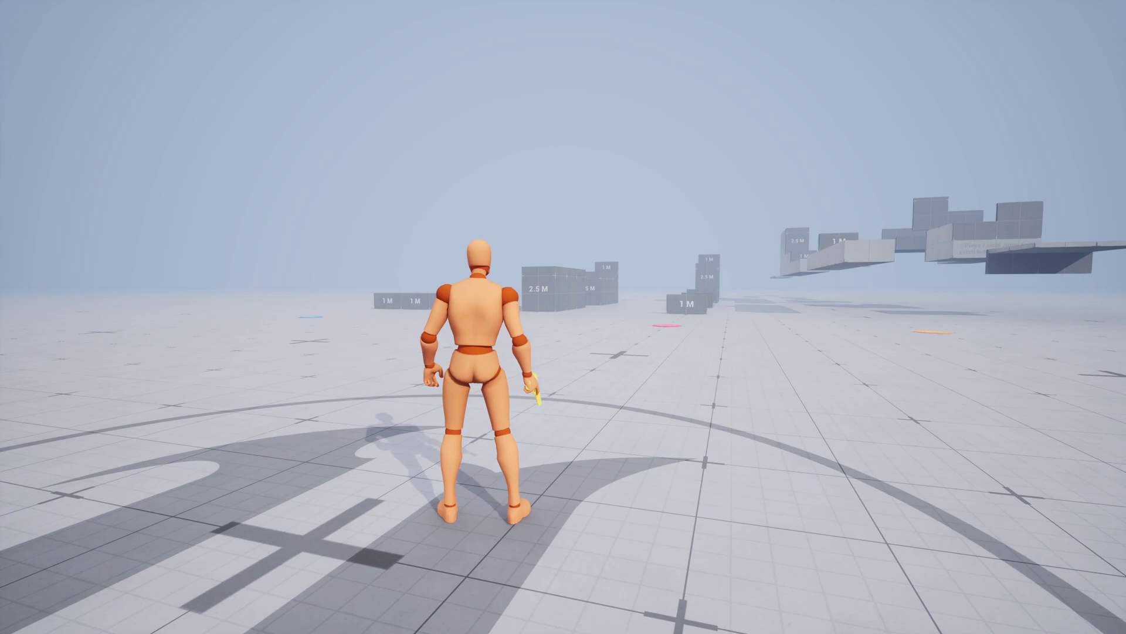
{"action": "key", "text": "q"}
{"action": "scroll", "coordinate": [661, 324], "scroll_direction": "up", "scroll_amount": 1}
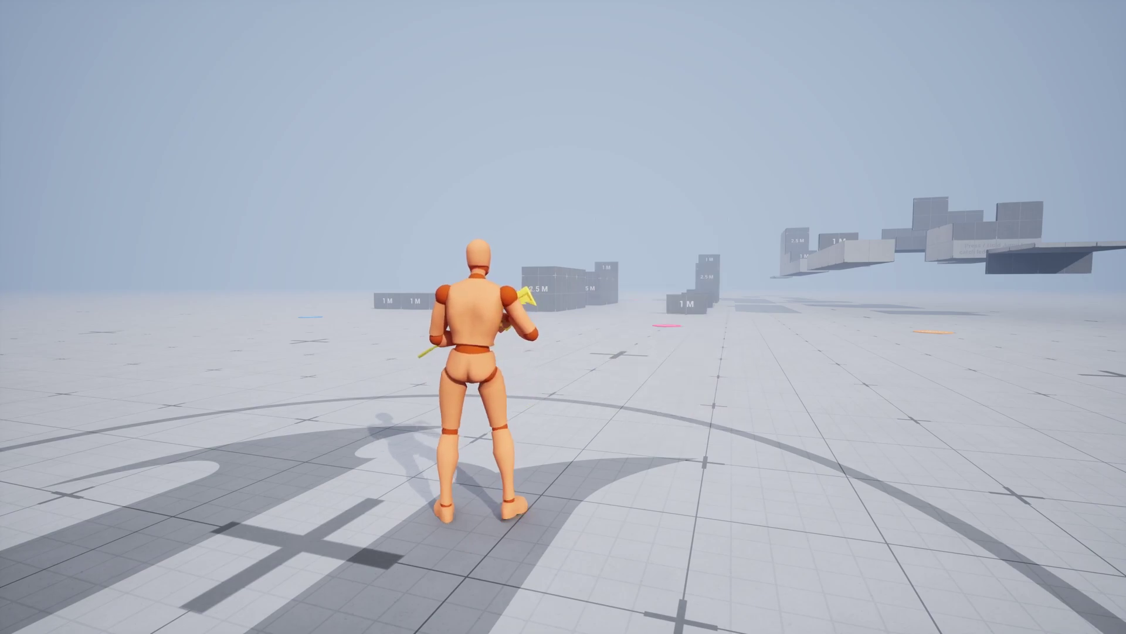
{"action": "key", "text": "q"}
{"action": "scroll", "coordinate": [662, 324], "scroll_direction": "down", "scroll_amount": 1}
{"action": "scroll", "coordinate": [662, 324], "scroll_direction": "up", "scroll_amount": 1}
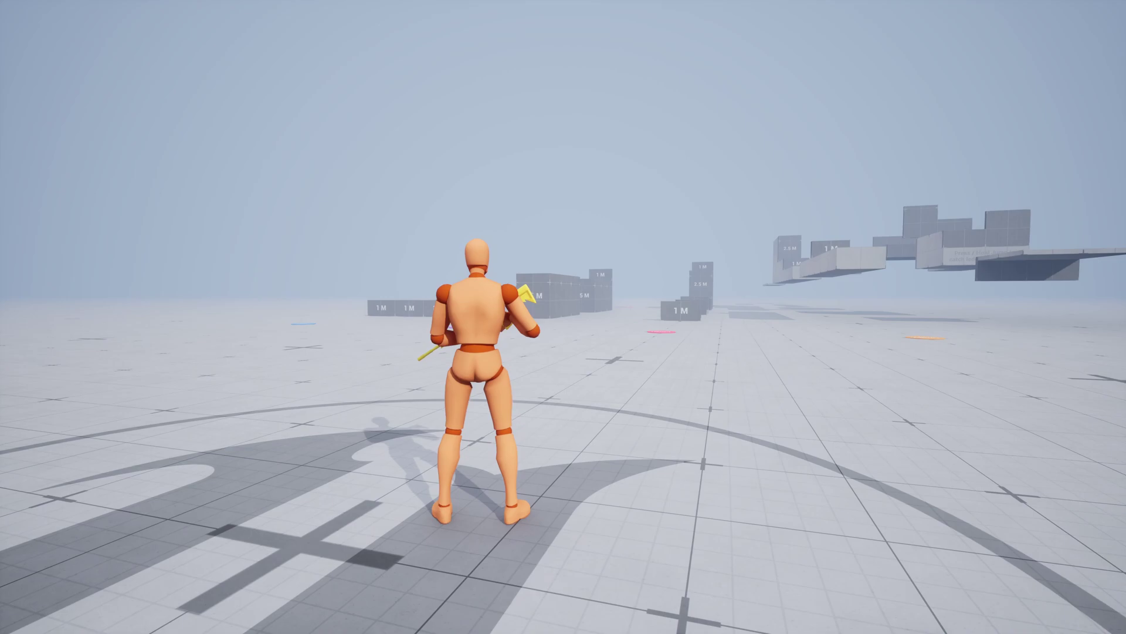
- Cycle the overlay pose through Torch and Binoculars back to Rifle, and set the mannequin moving
{"action": "key", "text": "q"}
{"action": "scroll", "coordinate": [662, 324], "scroll_direction": "down", "scroll_amount": 1}
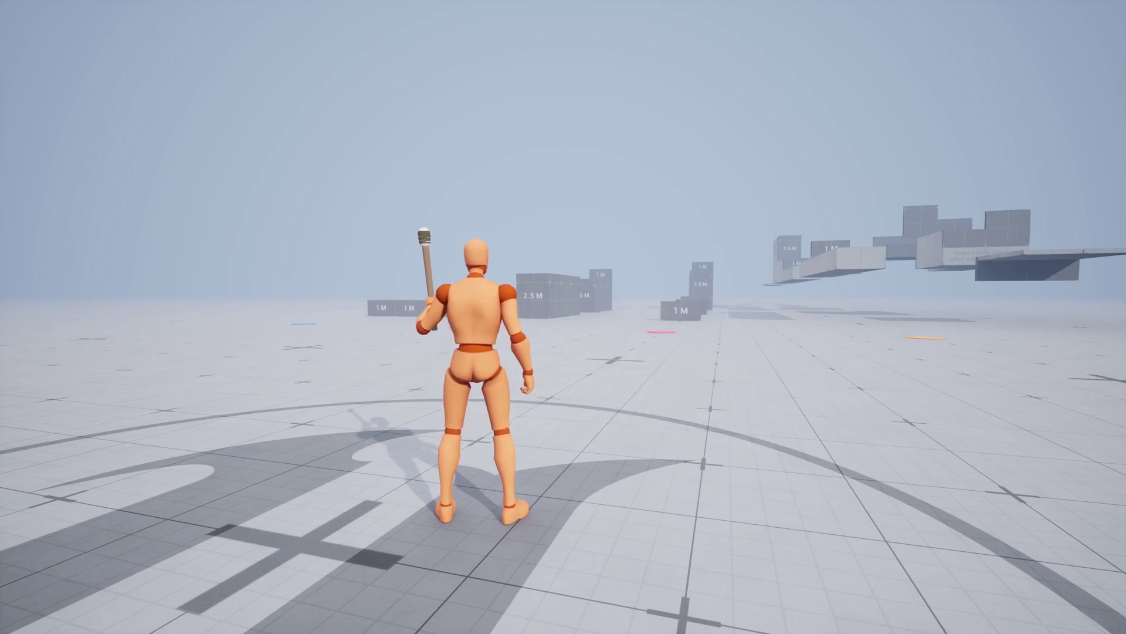
{"action": "key", "text": "q"}
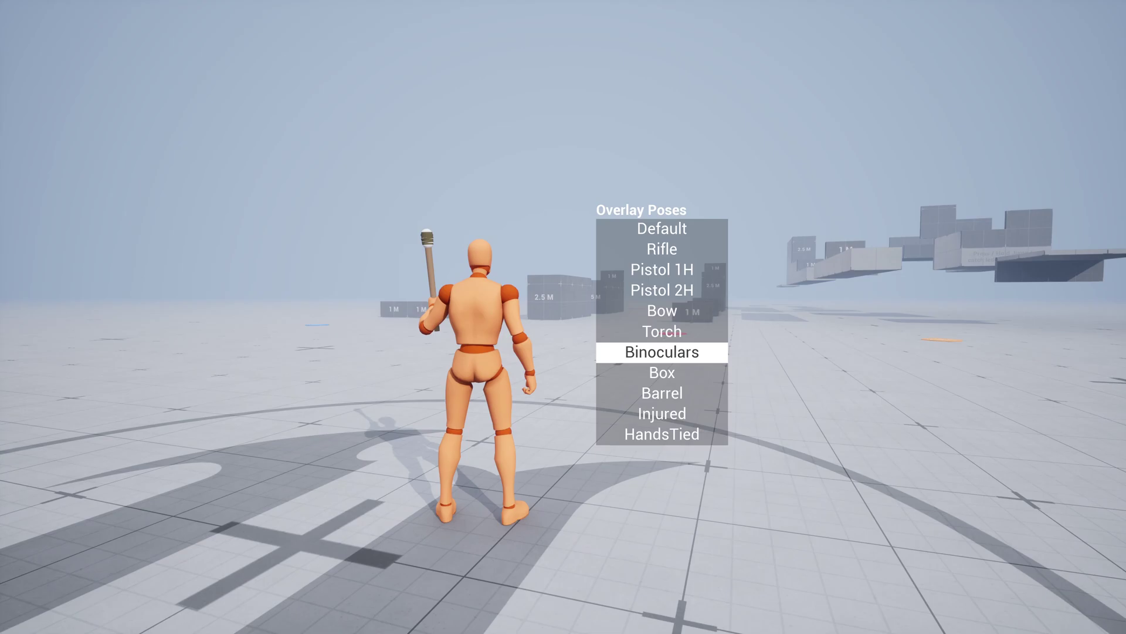
{"action": "key", "text": "q"}
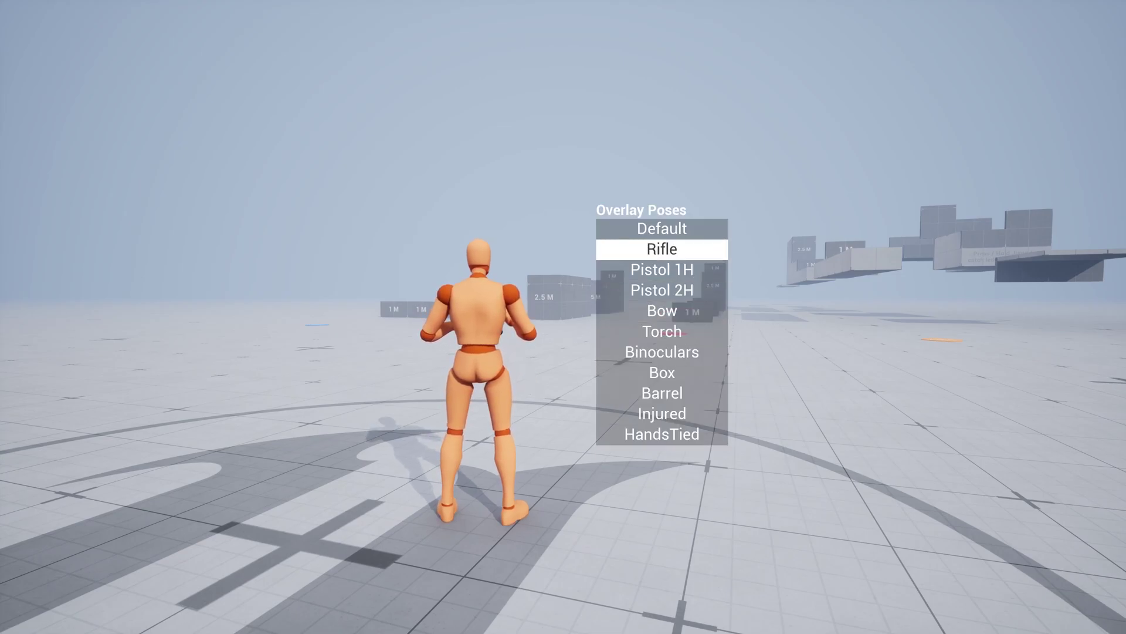
{"action": "key", "text": "alt"}
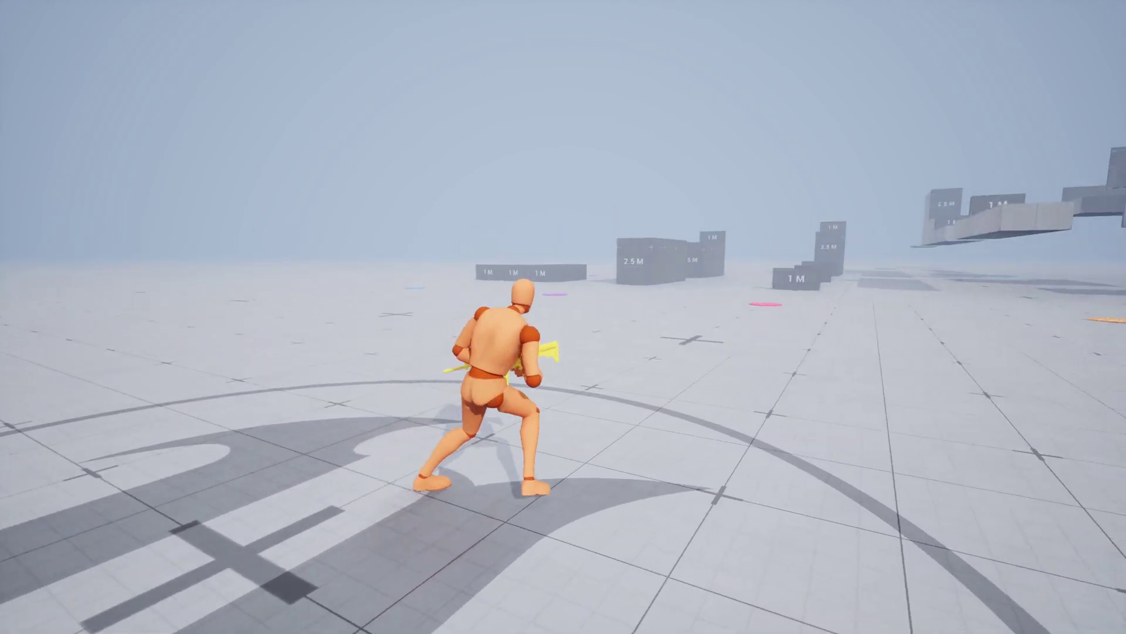
- Run the rifle-holding mannequin toward the grey obstacles and change its overlay pose to Pistol 1H while moving
{"action": "key", "text": "w"}
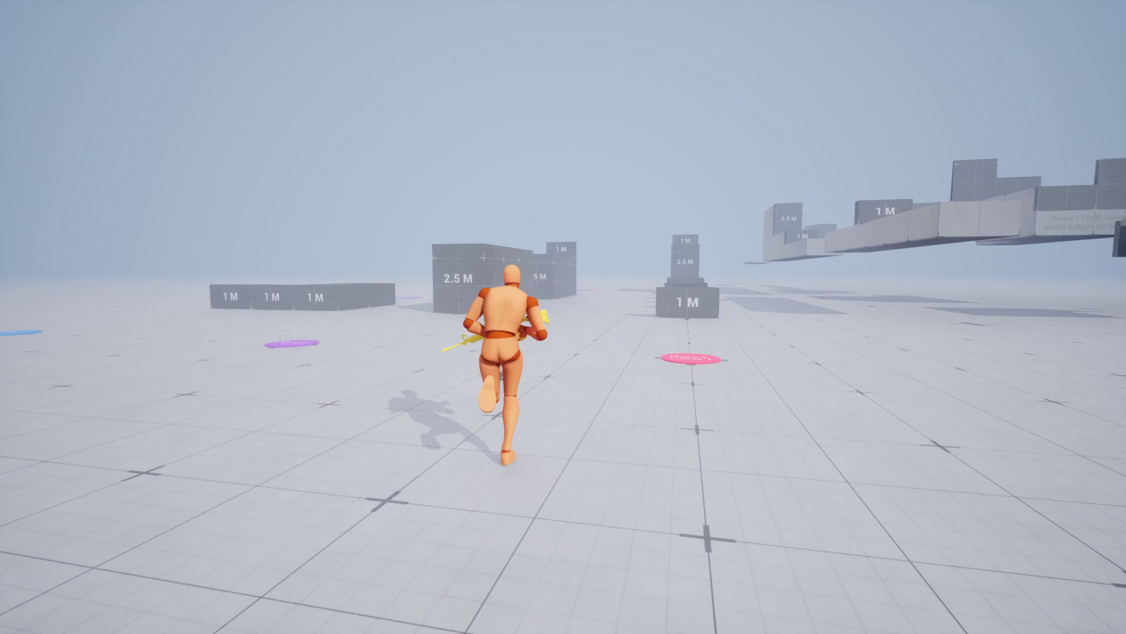
{"action": "key", "text": "q"}
{"action": "scroll", "coordinate": [684, 351], "scroll_direction": "down", "scroll_amount": 1}
{"action": "key", "text": "q"}
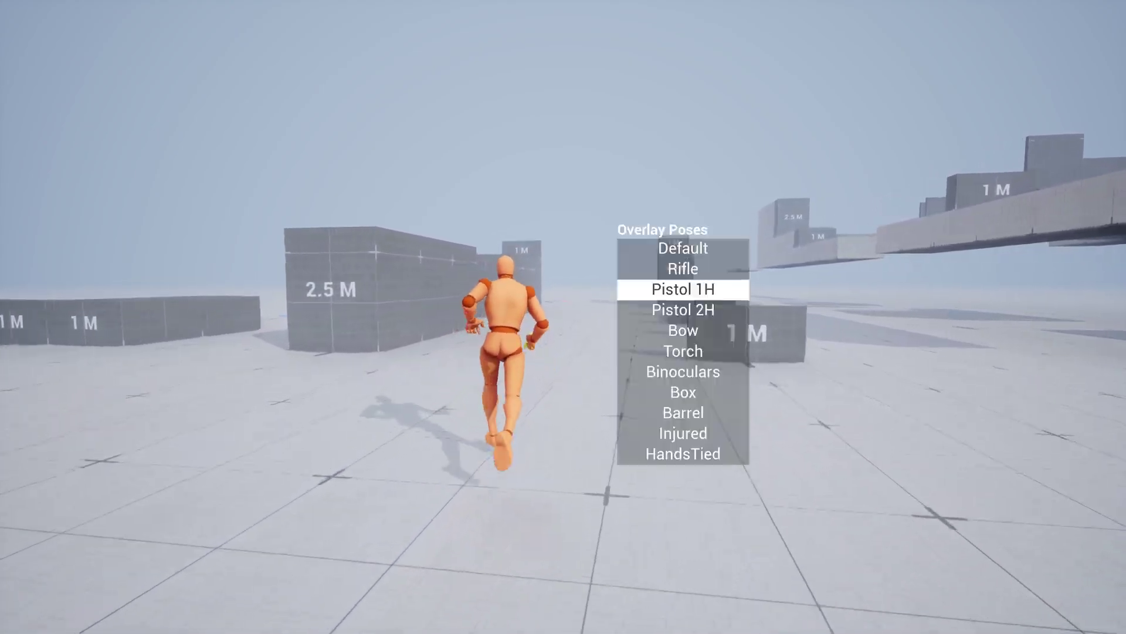
{"action": "scroll", "coordinate": [684, 351], "scroll_direction": "down", "scroll_amount": 1}
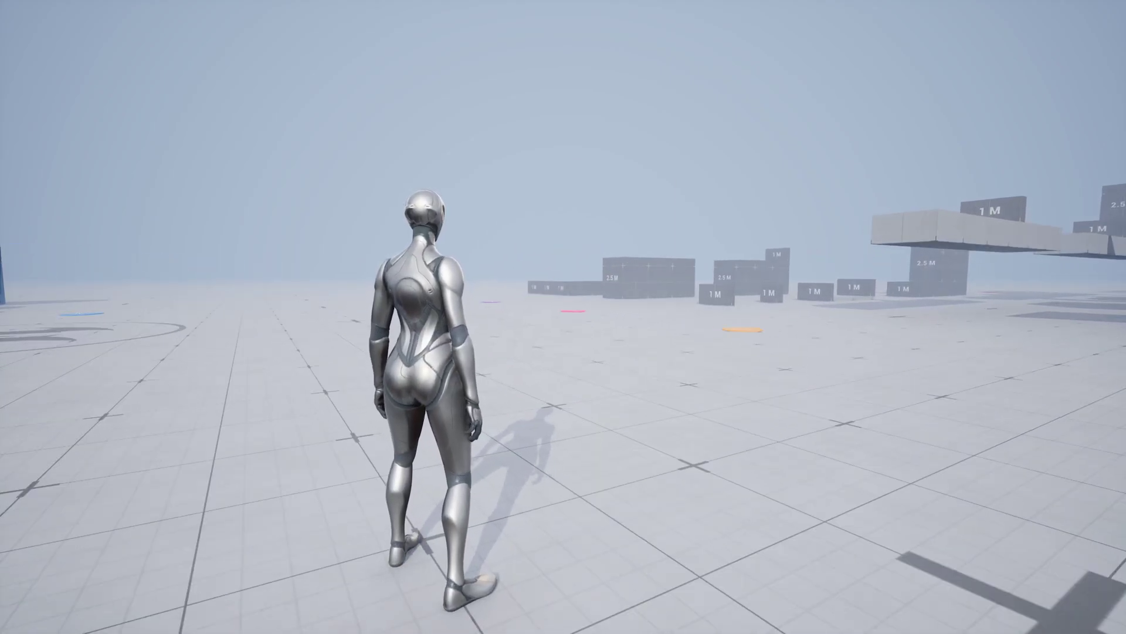
- Switch the silver mannequin's overlay pose to Pistol 2H
{"action": "key", "text": "q"}
{"action": "scroll", "coordinate": [563, 317], "scroll_direction": "down", "scroll_amount": 3}
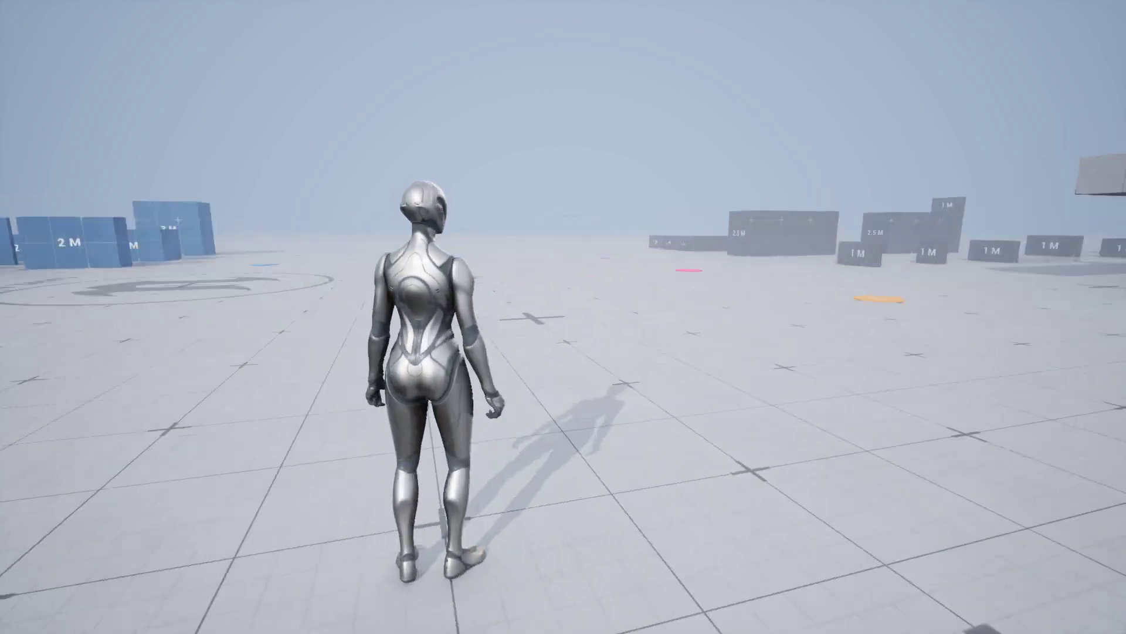
{"action": "key", "text": "q"}
{"action": "scroll", "coordinate": [563, 317], "scroll_direction": "down", "scroll_amount": 3}
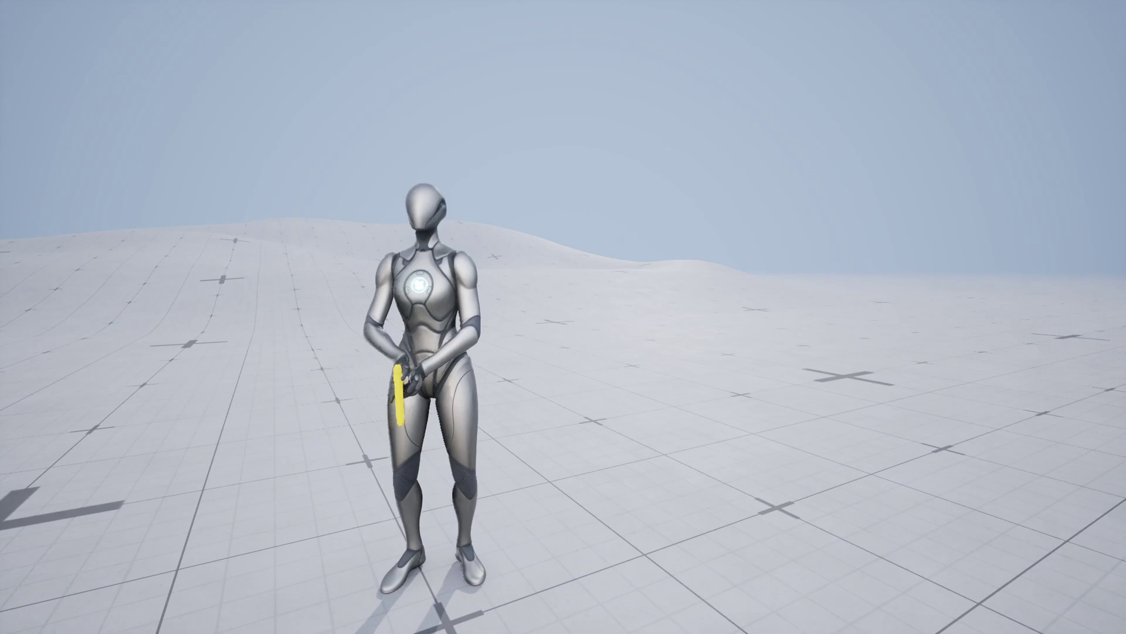
- Aim the pistol while moving the silver mannequin forward, and advance its overlay pose past Pistol 2H
{"action": "right_click", "coordinate": [564, 317]}
{"action": "key", "text": "w"}
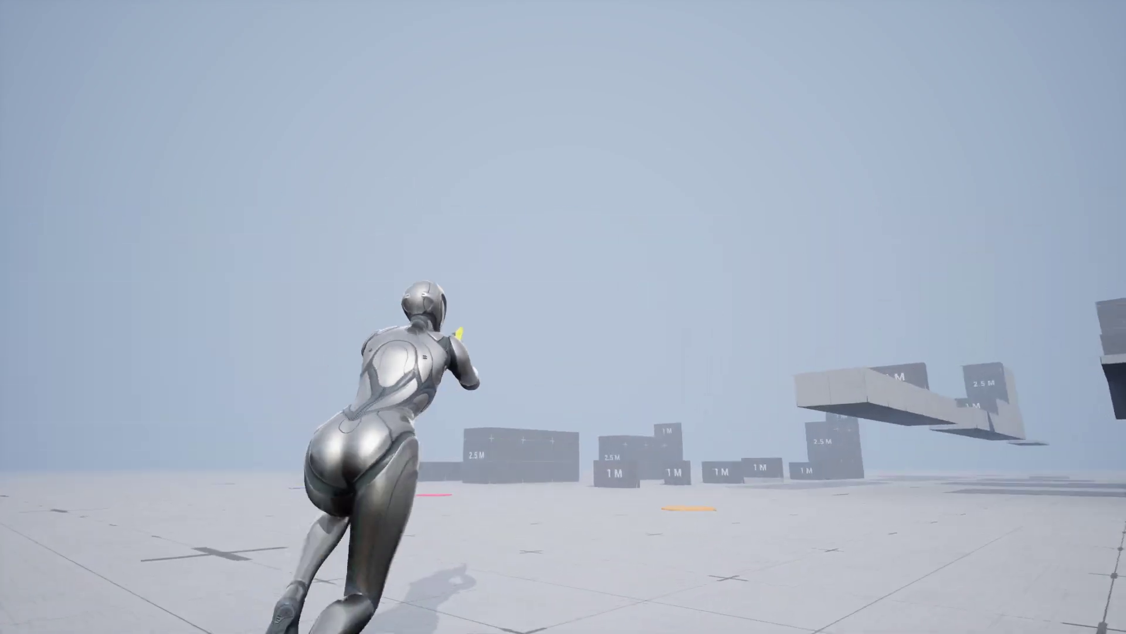
{"action": "key", "text": "q"}
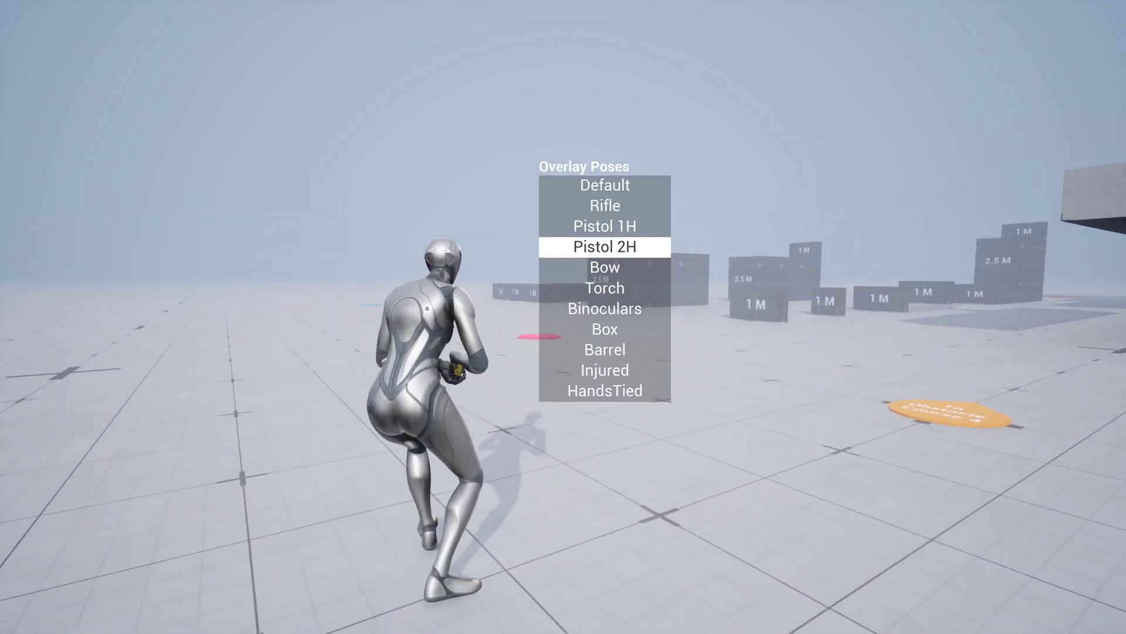
{"action": "scroll", "coordinate": [563, 317], "scroll_direction": "down", "scroll_amount": 1}
{"action": "right_click", "coordinate": [563, 317]}
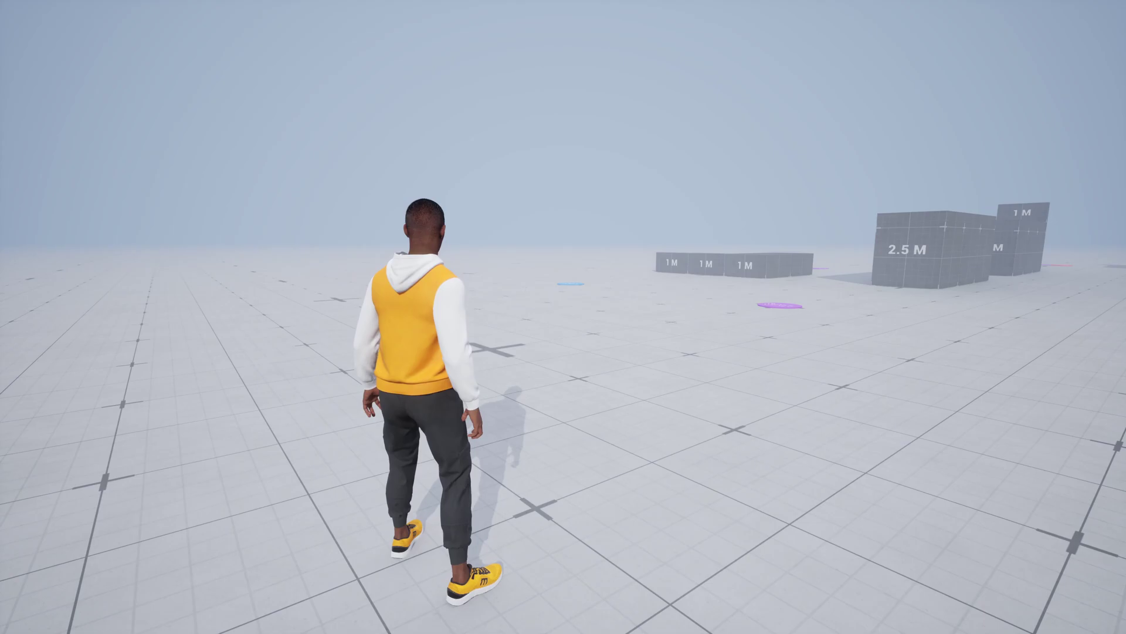
- Move the yellow-vested character, and run the orange mannequin across the level and over the blue blocks
{"action": "key", "text": "w"}
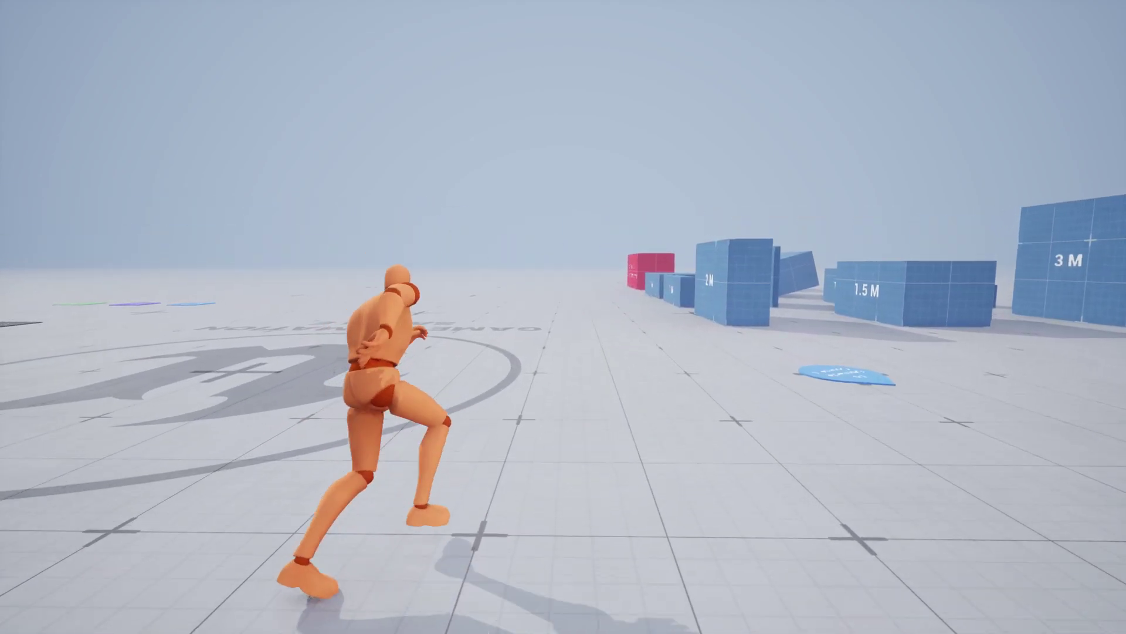
{"action": "key", "text": "w"}
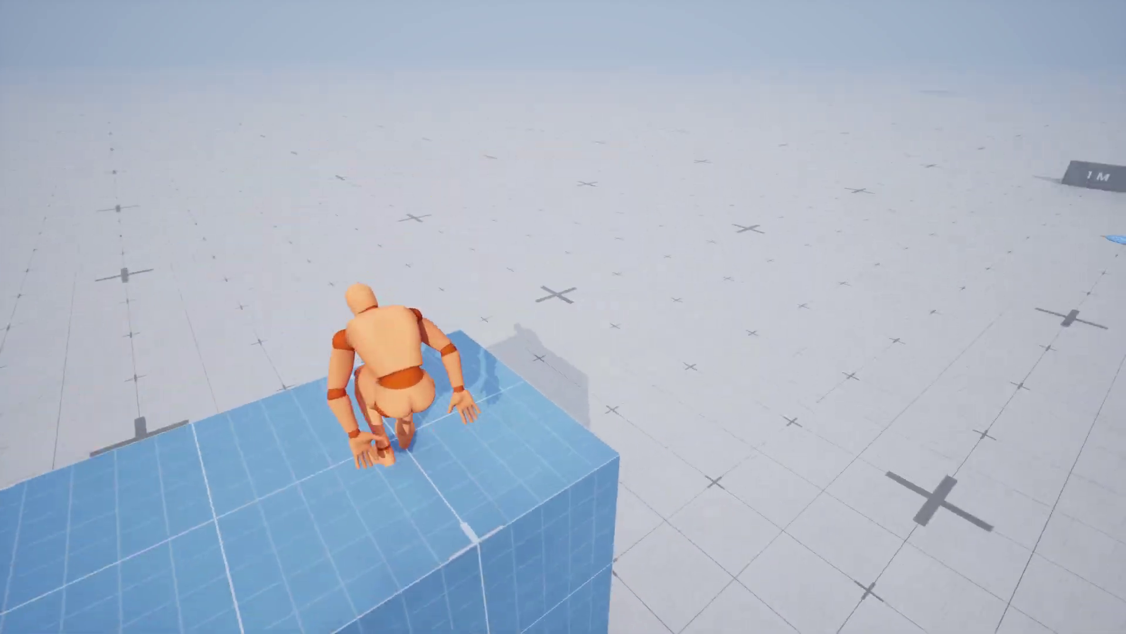
{"action": "key", "text": "w"}
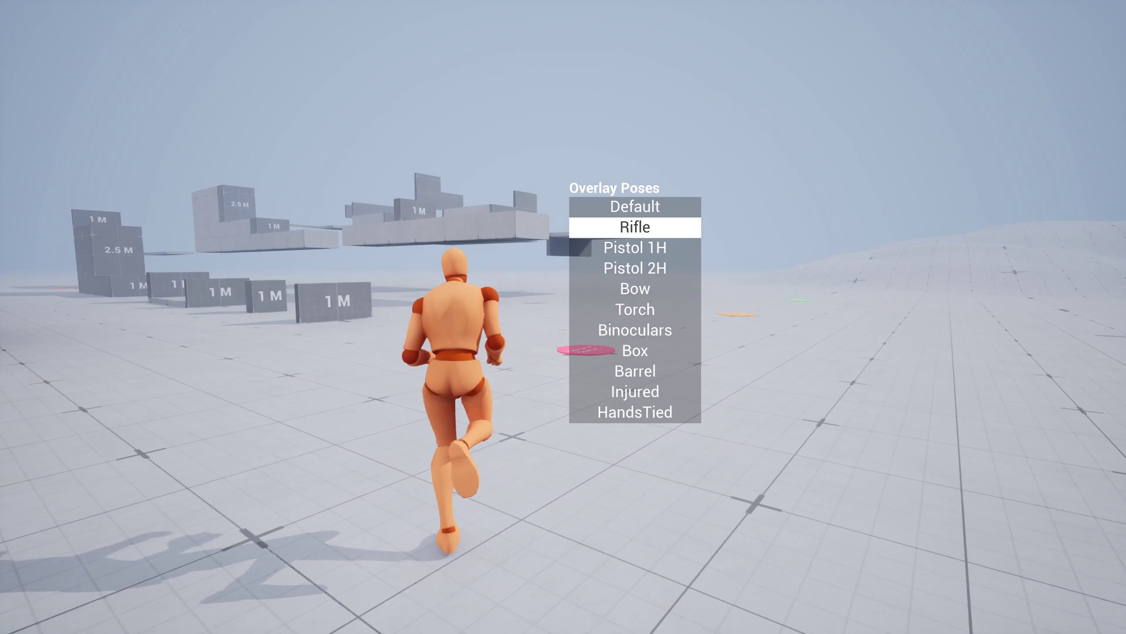
- Run the pistol-holding mannequin through the grey obstacle course, vaulting and climbing the 1 M and 2.5 M blocks
{"action": "key", "text": "w"}
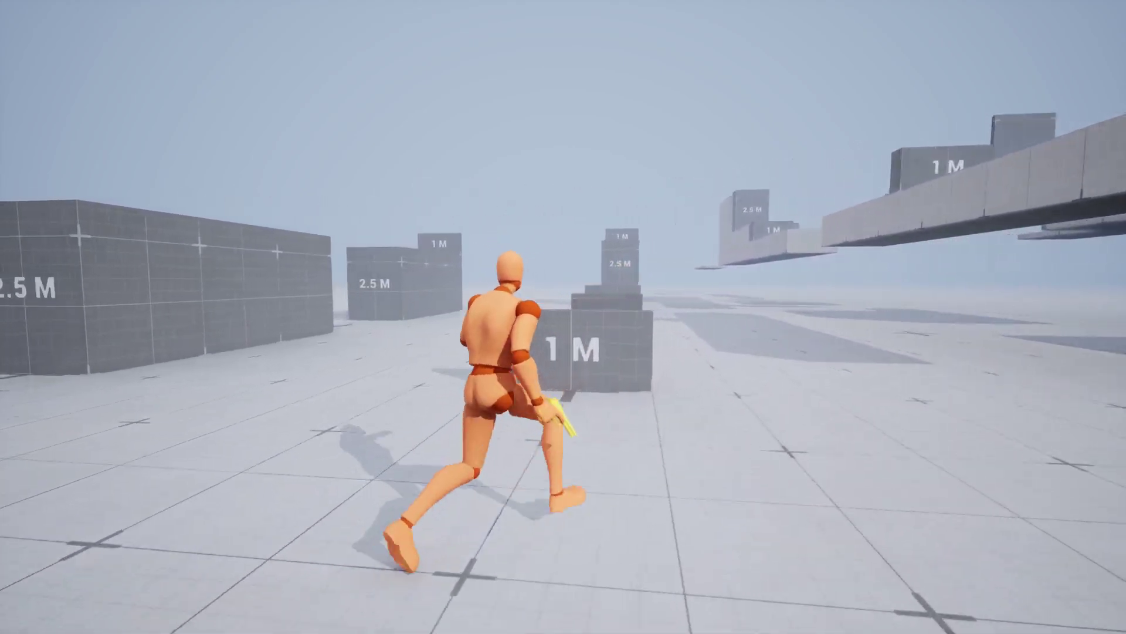
{"action": "key", "text": "space"}
{"action": "key", "text": "w"}
{"action": "key", "text": "space"}
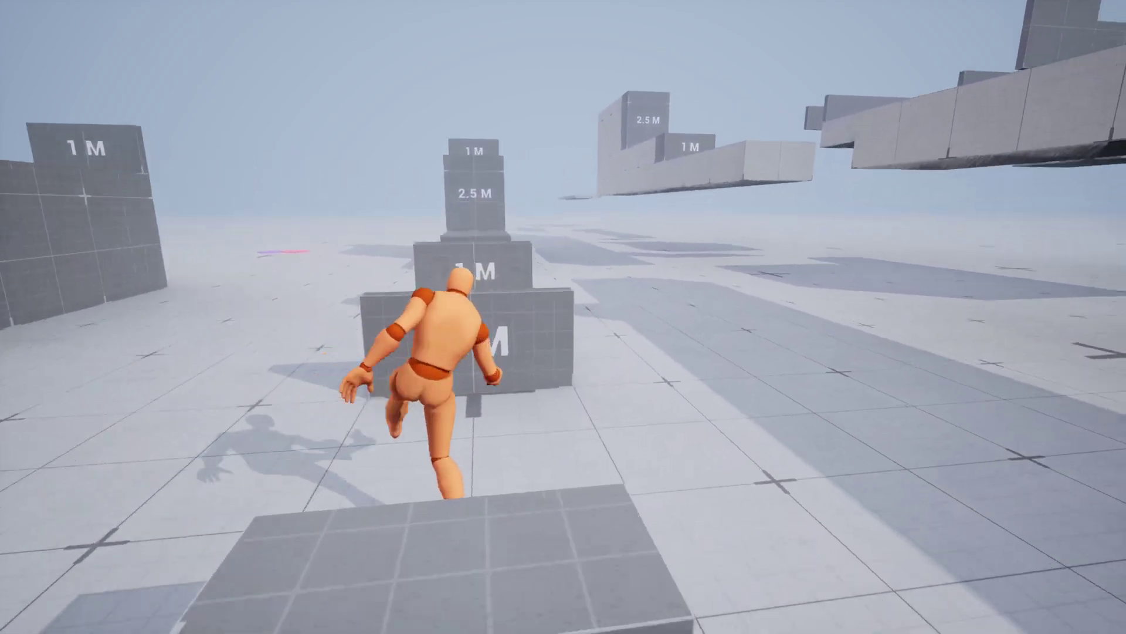
{"action": "key", "text": "space"}
{"action": "key", "text": "w"}
{"action": "key", "text": "space"}
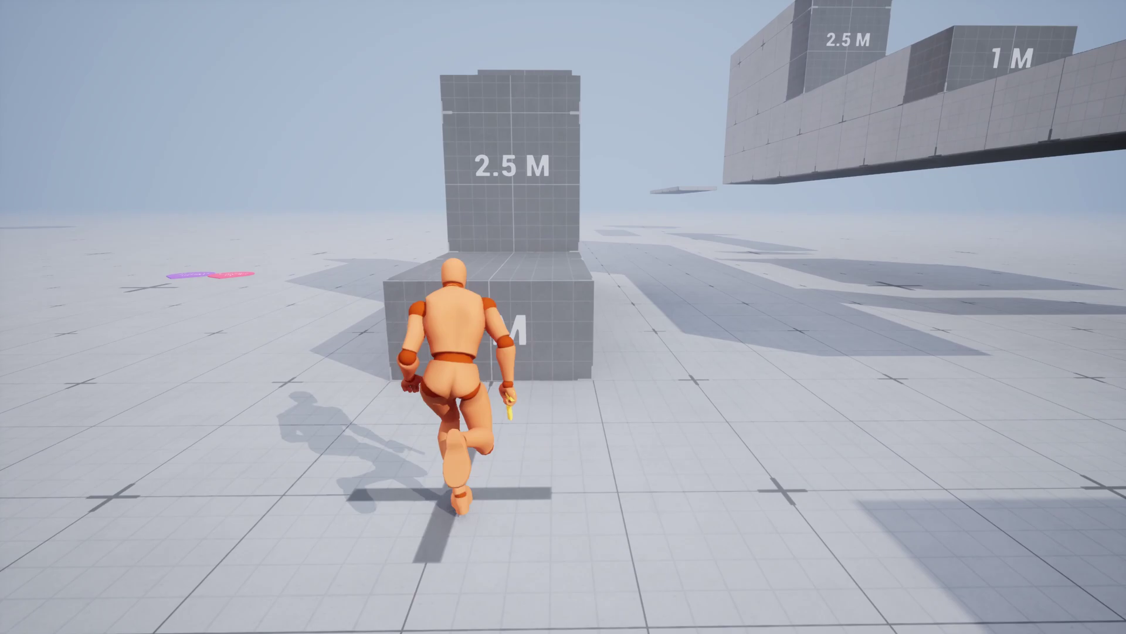
{"action": "key", "text": "space"}
{"action": "key", "text": "w"}
{"action": "key", "text": "space"}
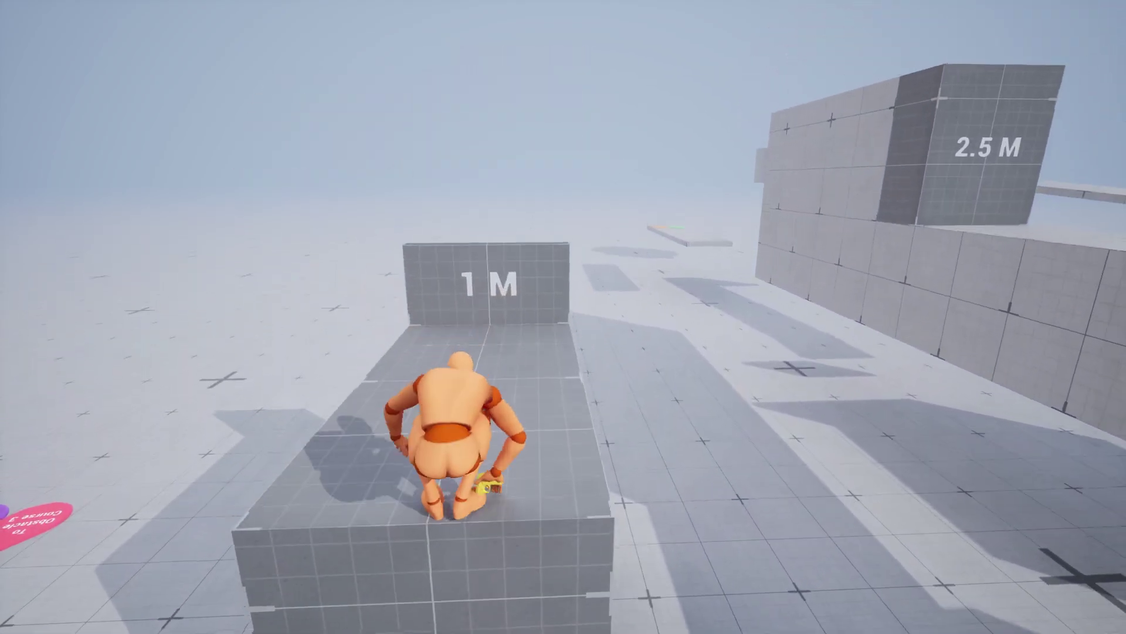
{"action": "key", "text": "space"}
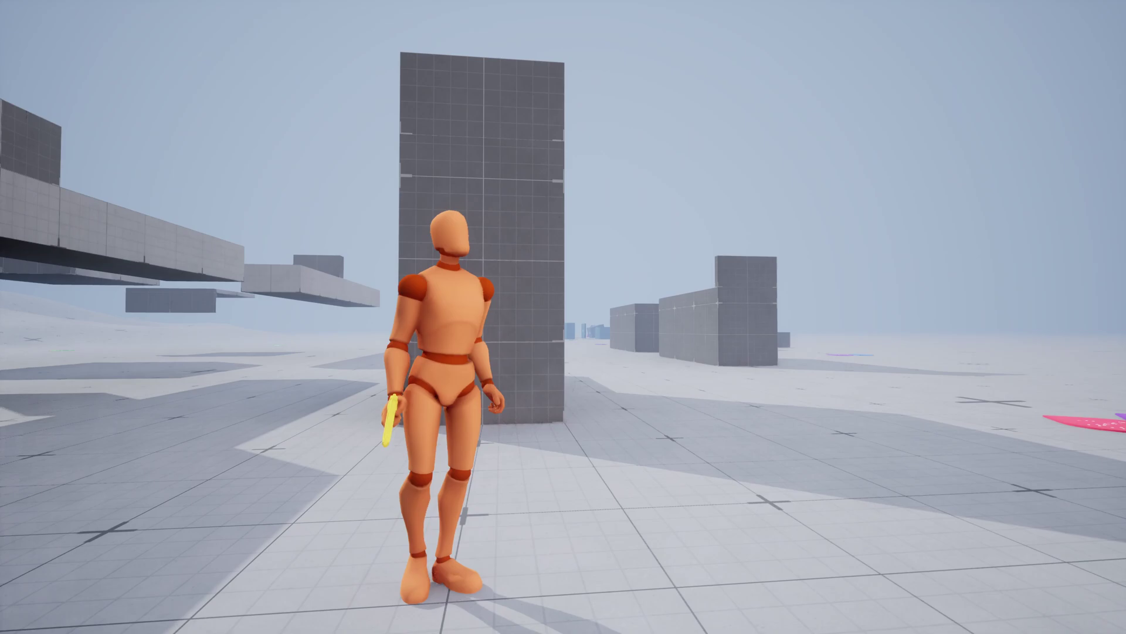
- Cycle the pistol-holding mannequin's overlay base from Feminine through the preceding bases, and put the pistol in a two-handed hold
{"action": "key", "text": "q"}
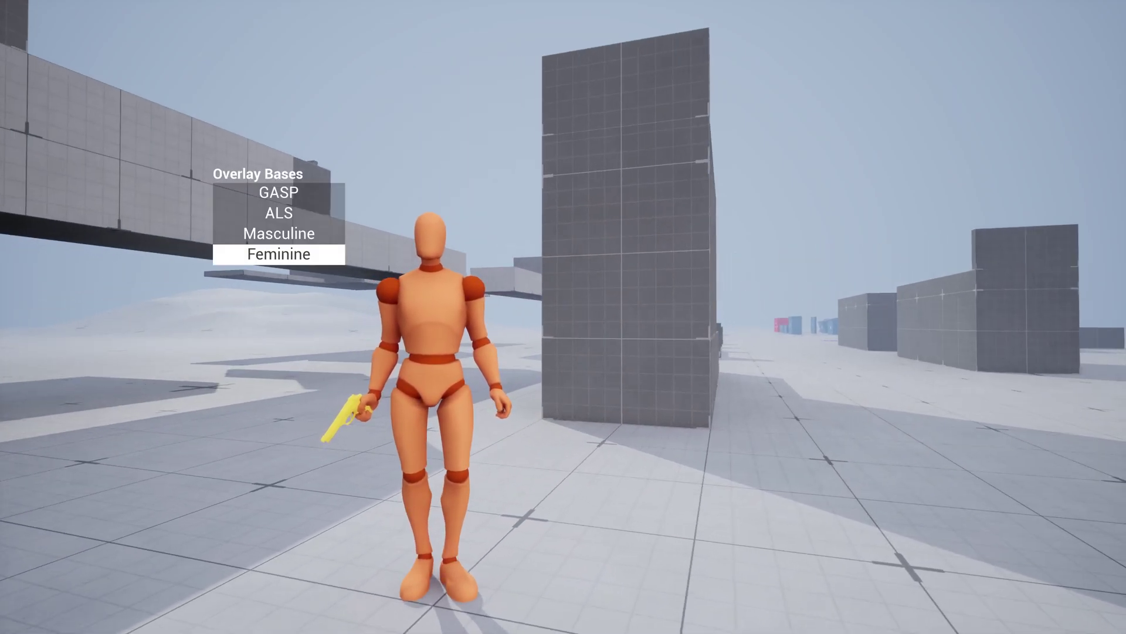
{"action": "scroll", "coordinate": [279, 224], "scroll_direction": "up", "scroll_amount": 1}
{"action": "key", "text": "q"}
{"action": "scroll", "coordinate": [278, 224], "scroll_direction": "up", "scroll_amount": 1}
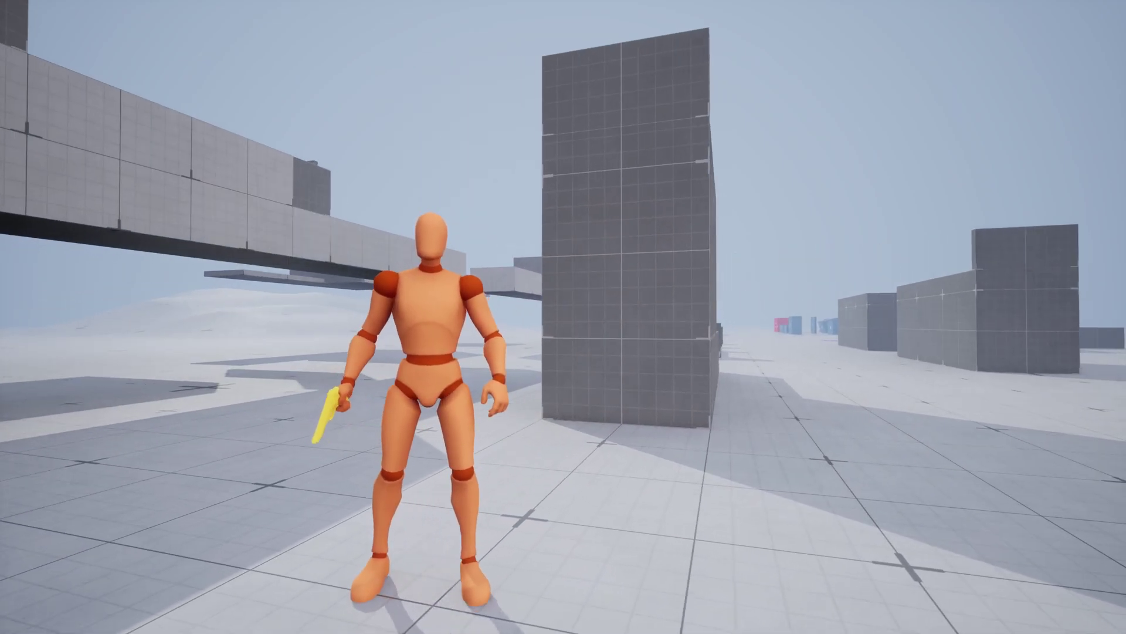
{"action": "scroll", "coordinate": [563, 317], "scroll_direction": "down", "scroll_amount": 1}
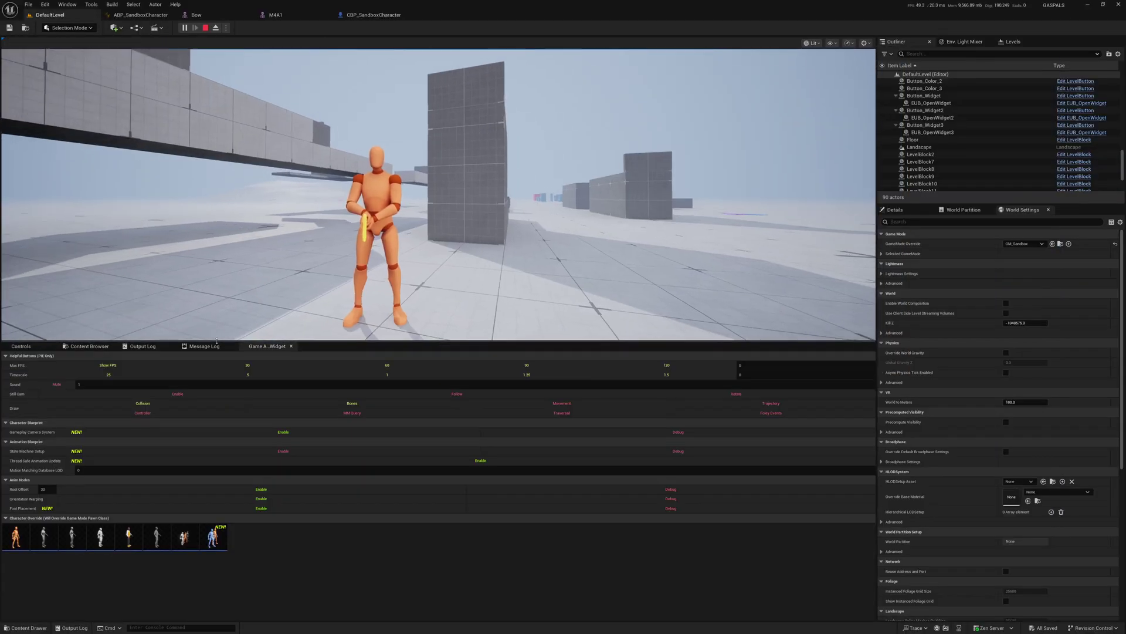
- Stop the play session and open the AnimGraph of ABP_SandboxCharacter
{"action": "key", "text": "Escape"}
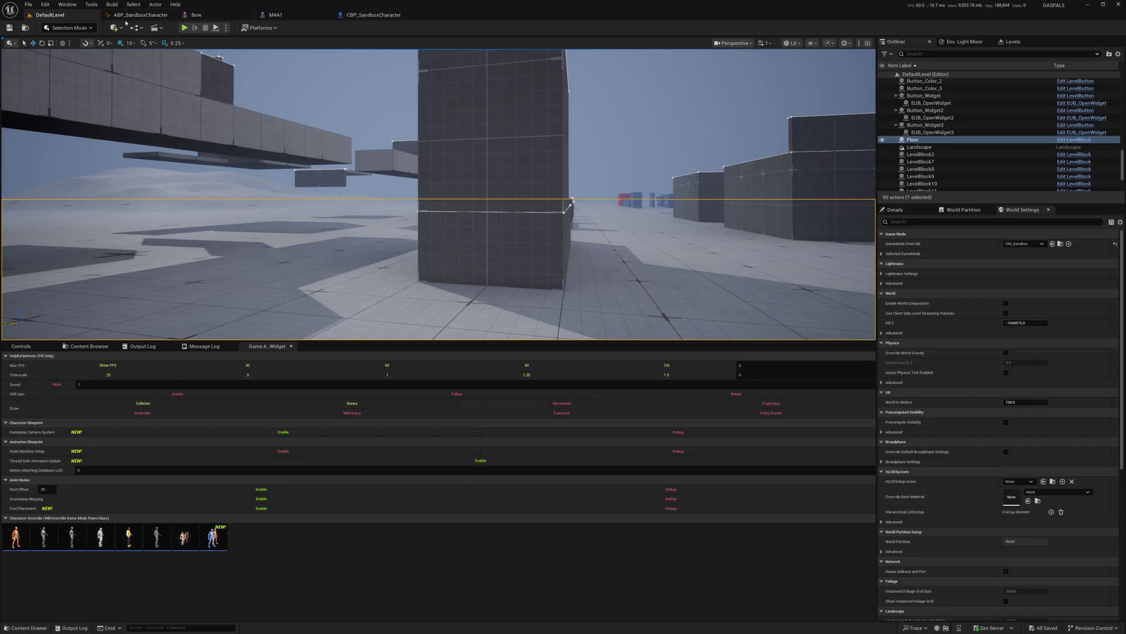
{"action": "left_click", "coordinate": [130, 15]}
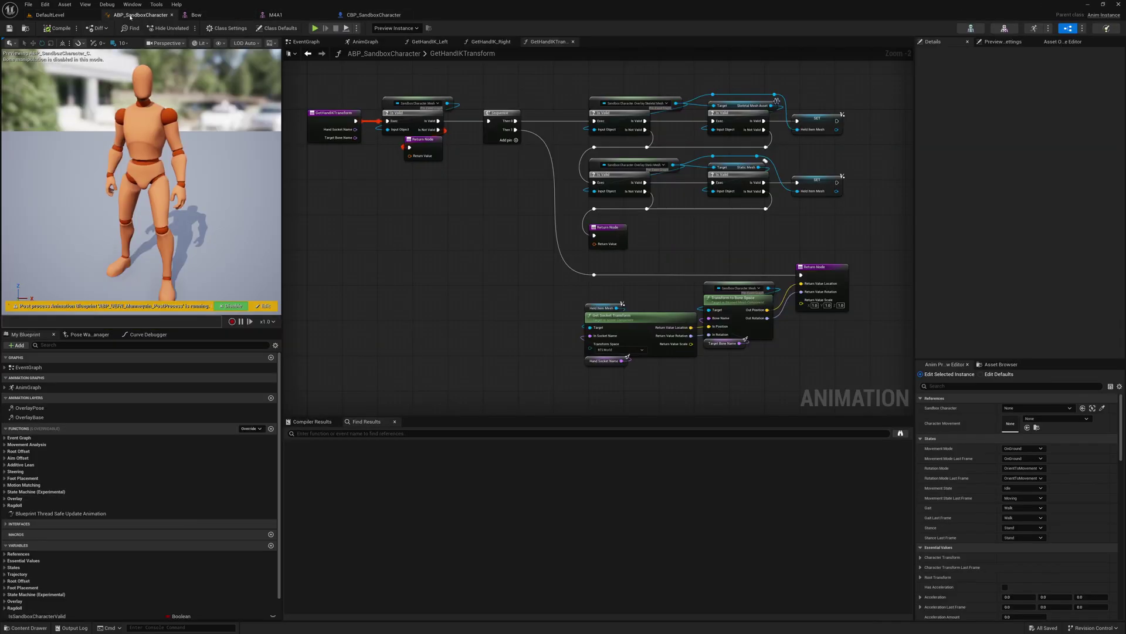
{"action": "left_click", "coordinate": [362, 42]}
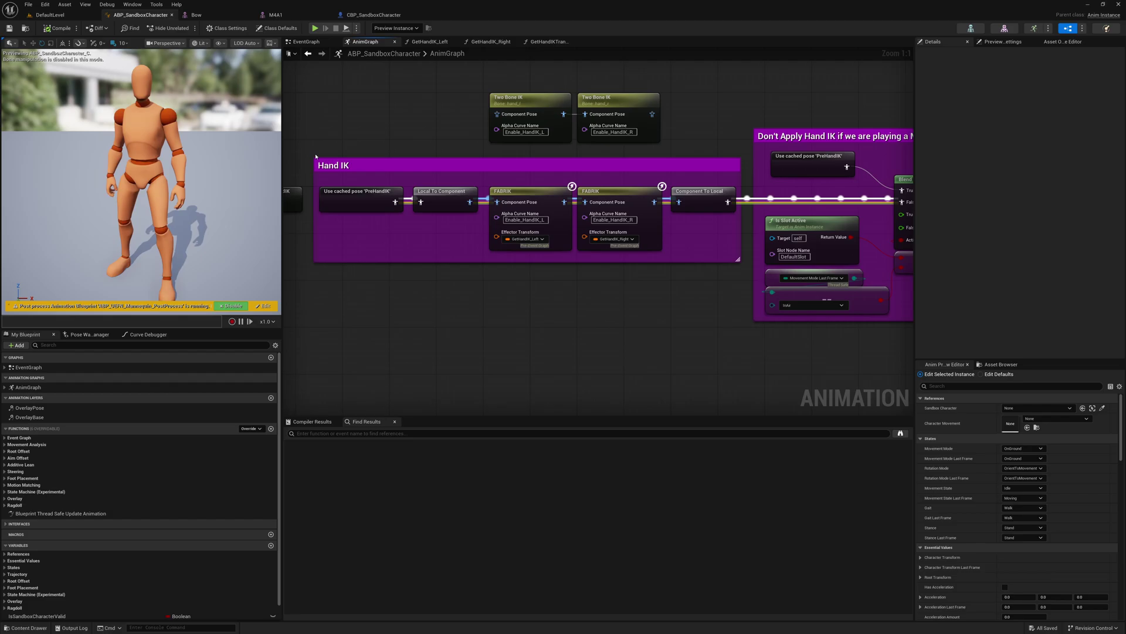
- Point out the Hand IK section of the AnimGraph and the two unconnected Two Bone IK nodes above it
{"action": "left_click_drag", "start_coordinate": [303, 82], "coordinate": [742, 295]}
{"action": "left_click_drag", "start_coordinate": [454, 79], "coordinate": [662, 148]}
{"action": "left_click_drag", "start_coordinate": [305, 142], "coordinate": [746, 286]}
{"action": "left_click", "coordinate": [745, 286]}
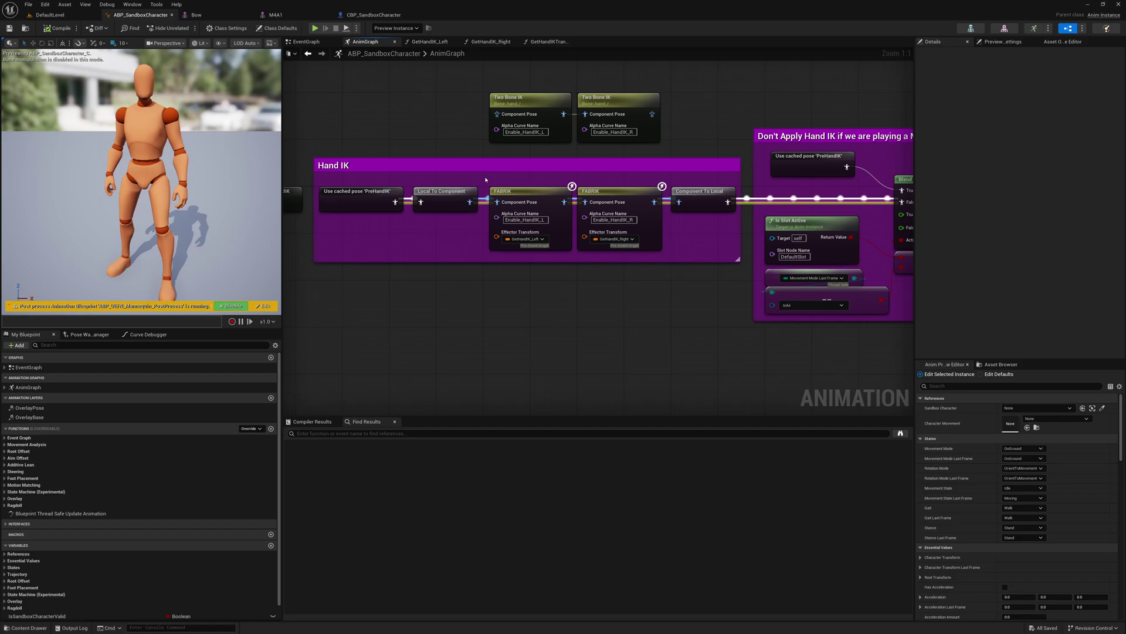
- Inspect the two FABRIK nodes in the Hand IK section and the GetHandIK_Left binding on the left-hand one's Effector Transform
{"action": "left_click_drag", "start_coordinate": [663, 254], "coordinate": [665, 256]}
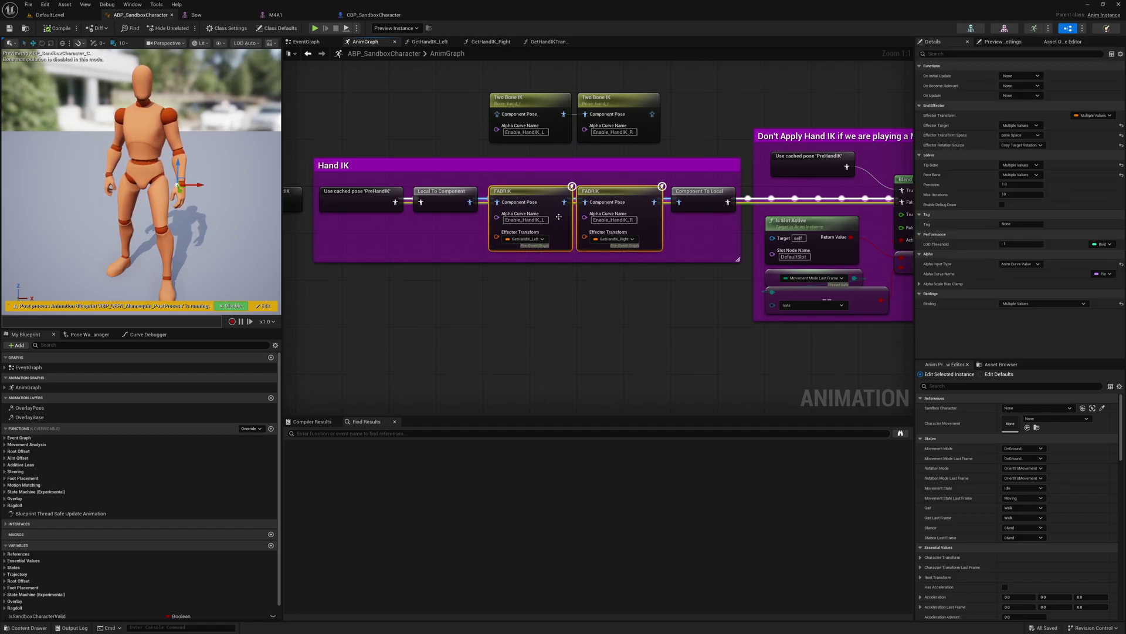
{"action": "left_click", "coordinate": [537, 205]}
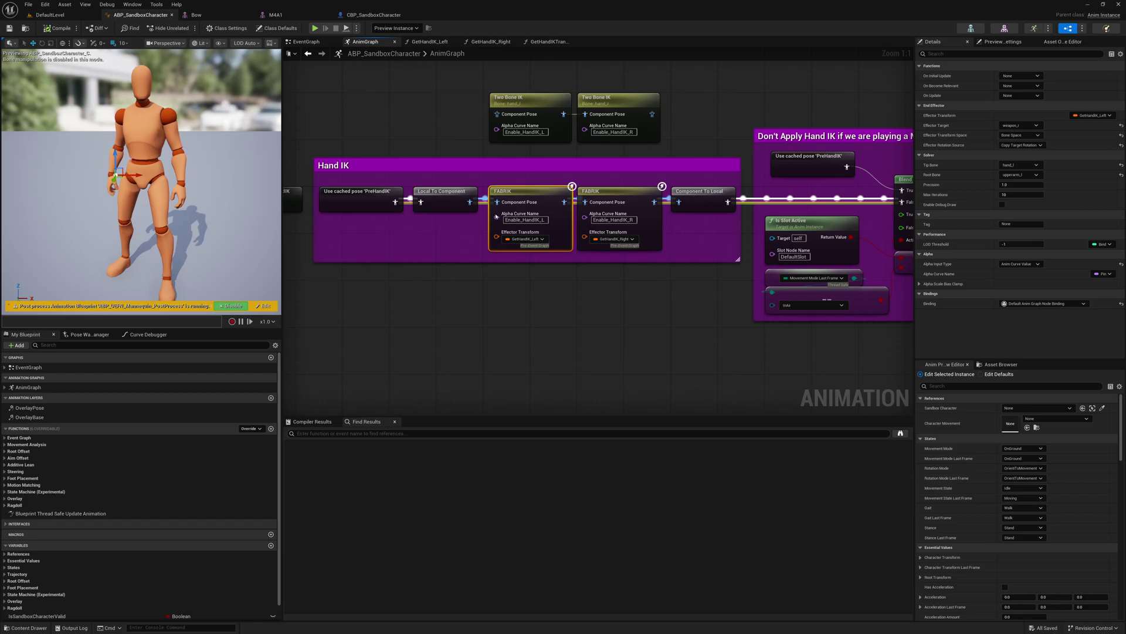
{"action": "left_click", "coordinate": [526, 240]}
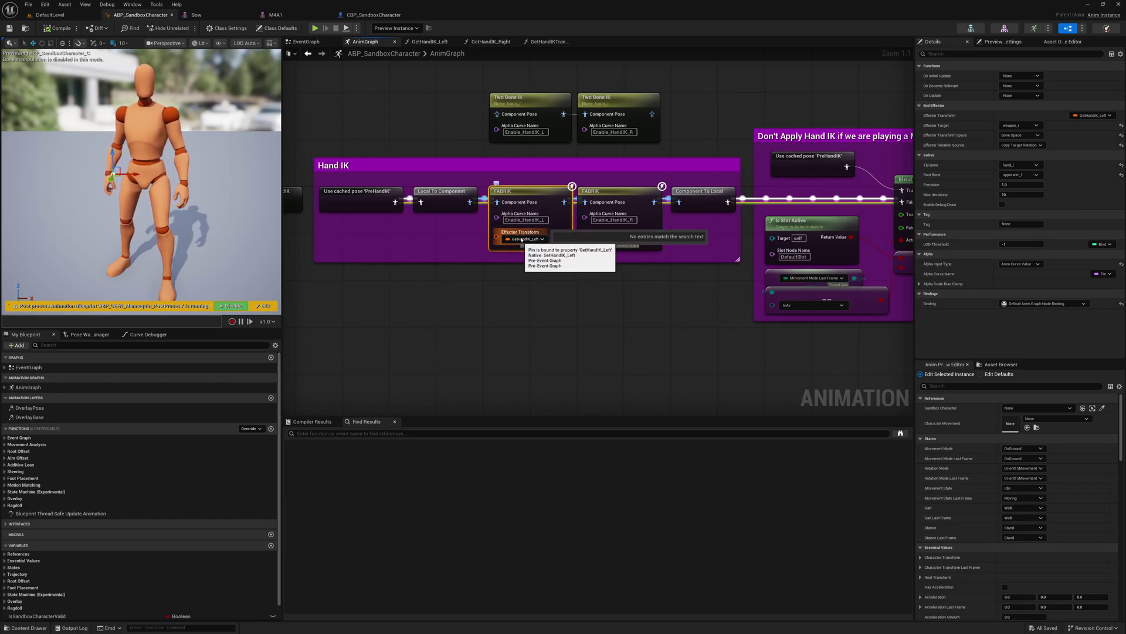
{"action": "left_click", "coordinate": [521, 241]}
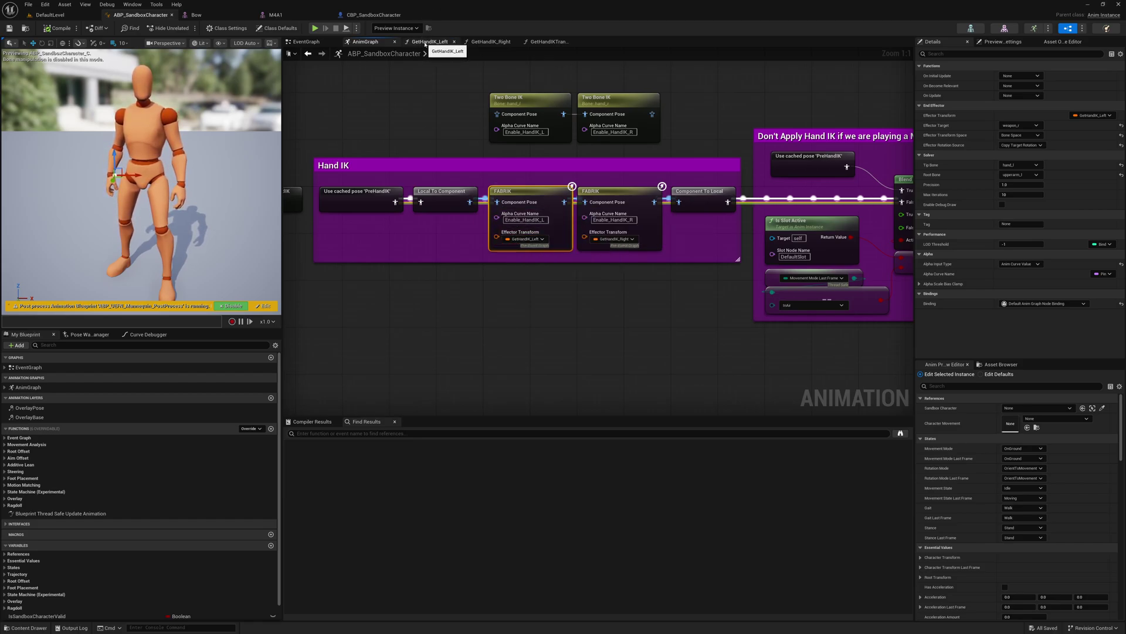
- Open the GetHandIK_Left function and examine the validity checks inside its Get Hand IKTransform function
{"action": "left_click", "coordinate": [427, 42]}
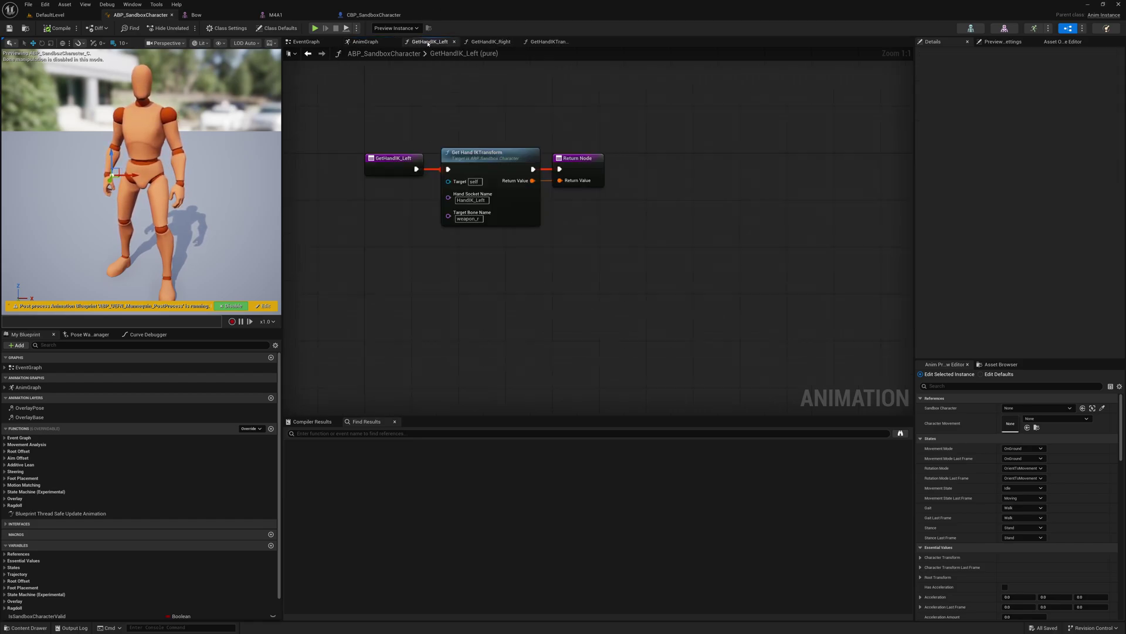
{"action": "double_click", "coordinate": [484, 156]}
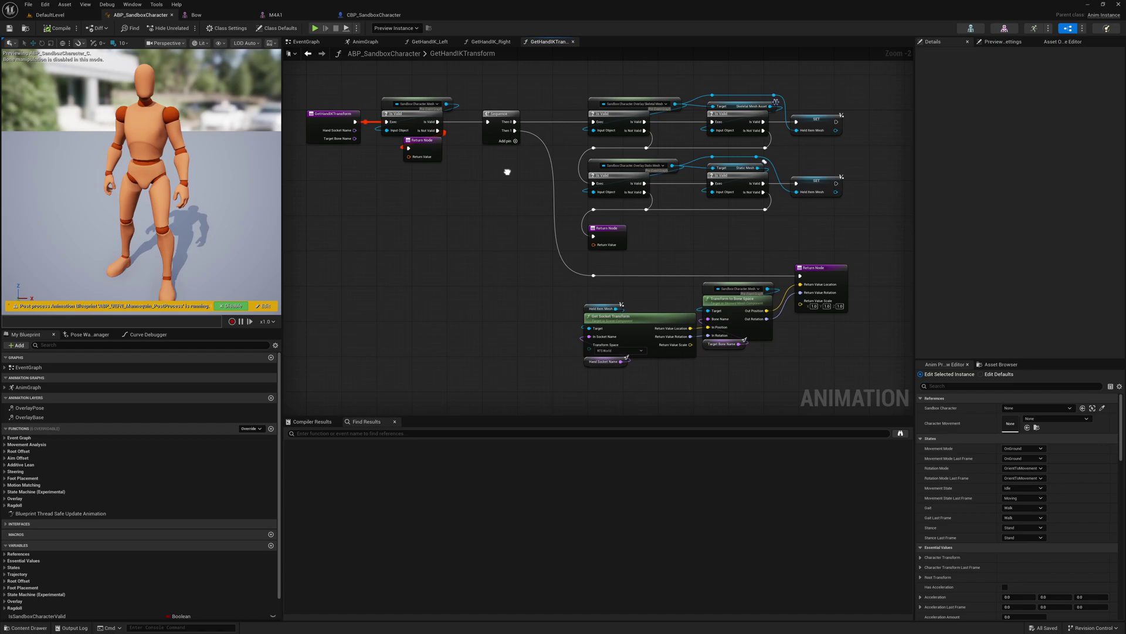
{"action": "left_click_drag", "start_coordinate": [359, 65], "coordinate": [613, 234]}
{"action": "left_click", "coordinate": [722, 152]}
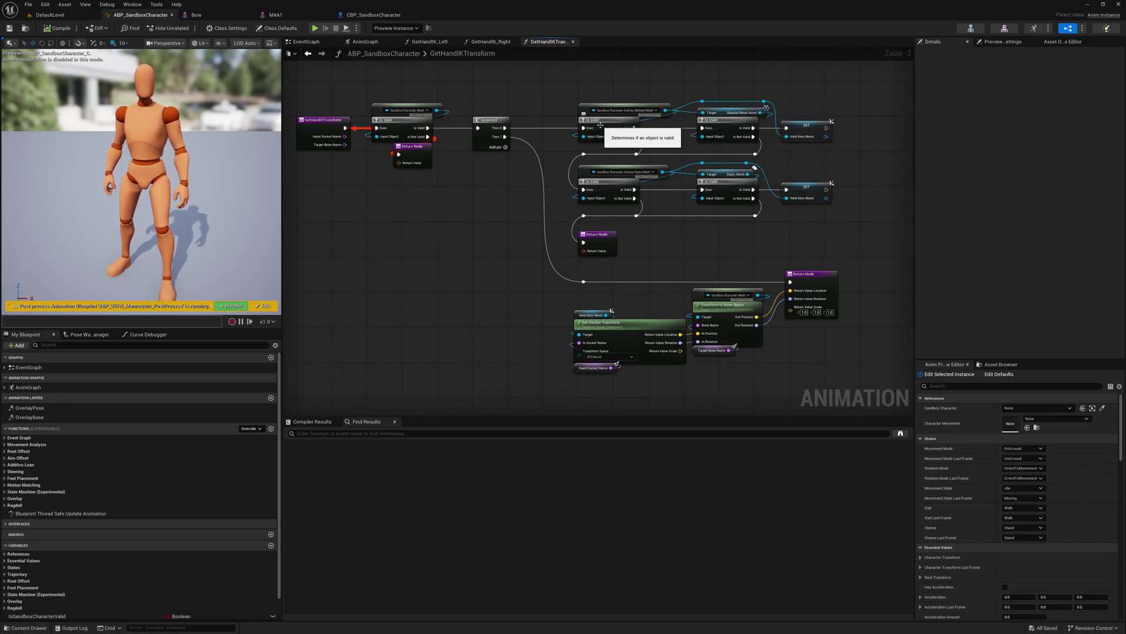
- View the HandIK_Right socket on the Bow mesh and HandIK_Left on the M4A1 mesh, and return to ABP_SandboxCharacter
{"action": "left_click", "coordinate": [224, 17]}
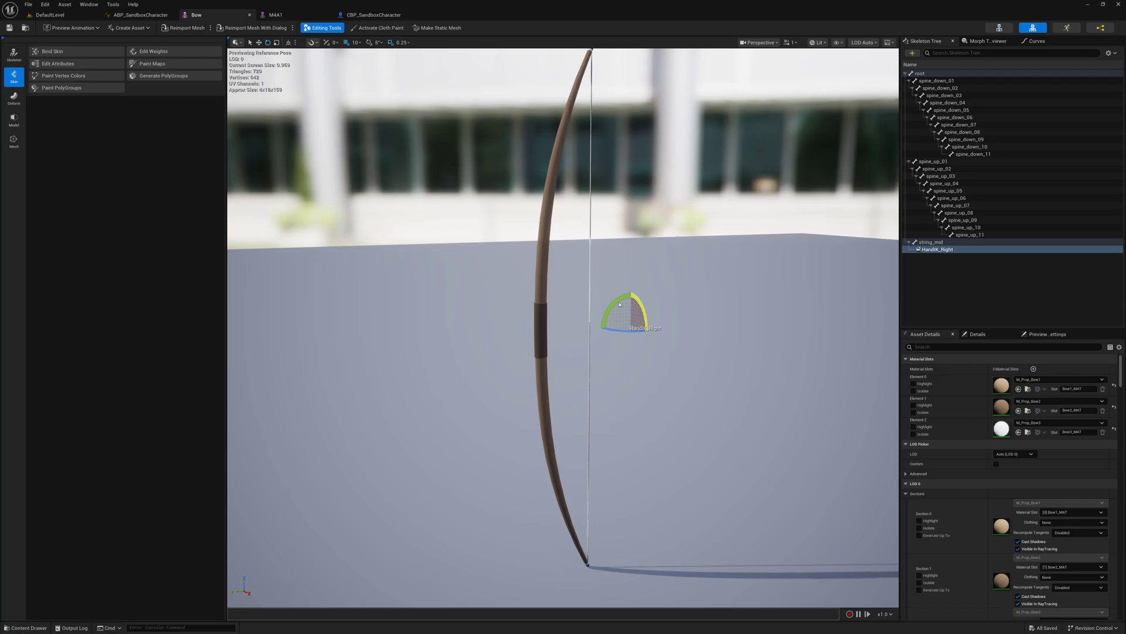
{"action": "left_click", "coordinate": [275, 15]}
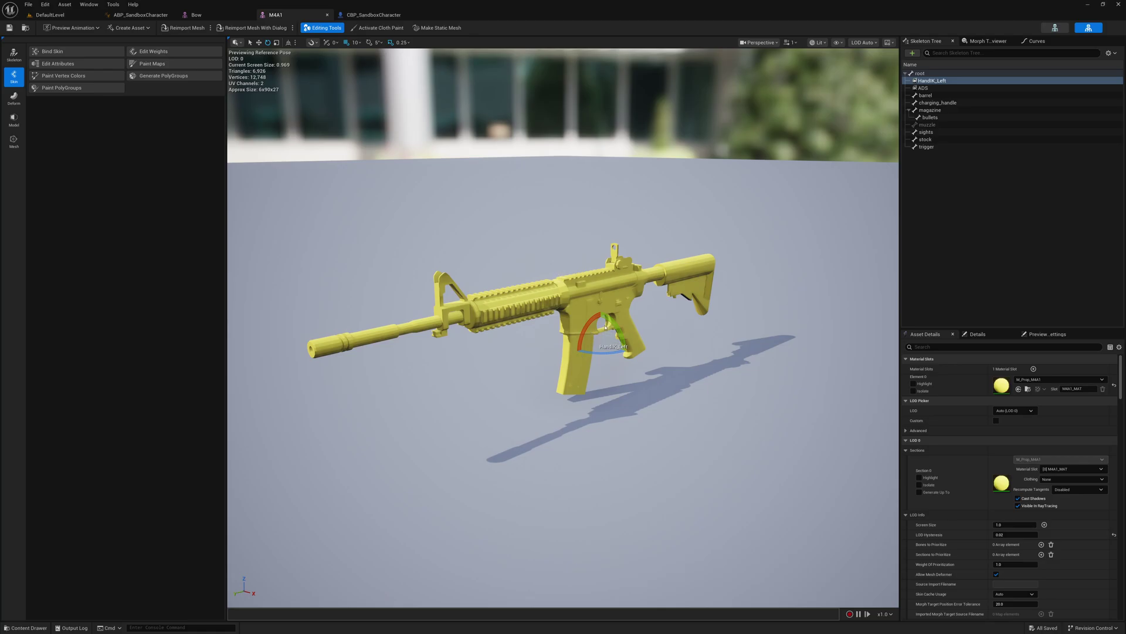
{"action": "left_click", "coordinate": [157, 14]}
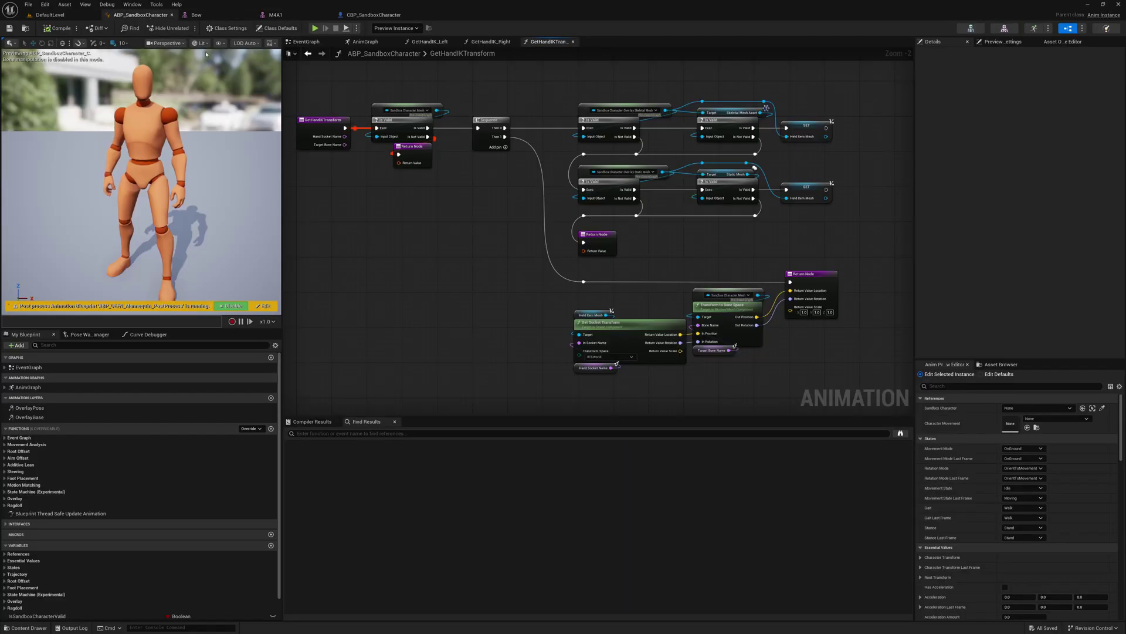
- Reopen the AnimGraph and show where the Hand IK section sits within the whole graph
{"action": "left_click", "coordinate": [365, 42]}
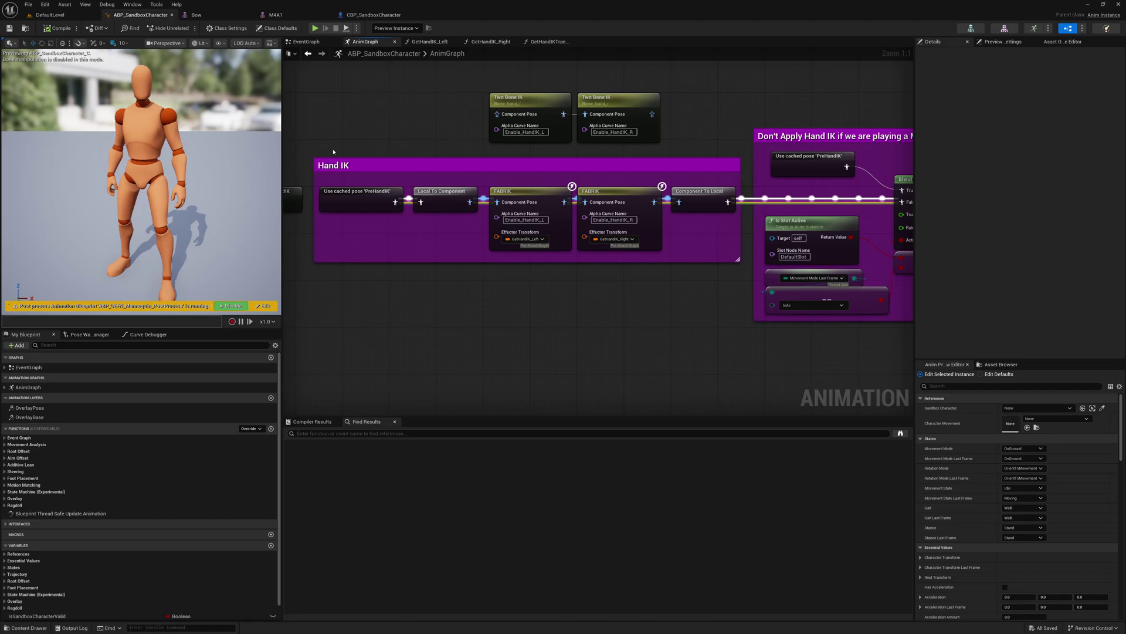
{"action": "left_click_drag", "start_coordinate": [321, 141], "coordinate": [745, 273]}
{"action": "left_click", "coordinate": [675, 273]}
{"action": "scroll", "coordinate": [669, 270], "scroll_direction": "down", "scroll_amount": 7}
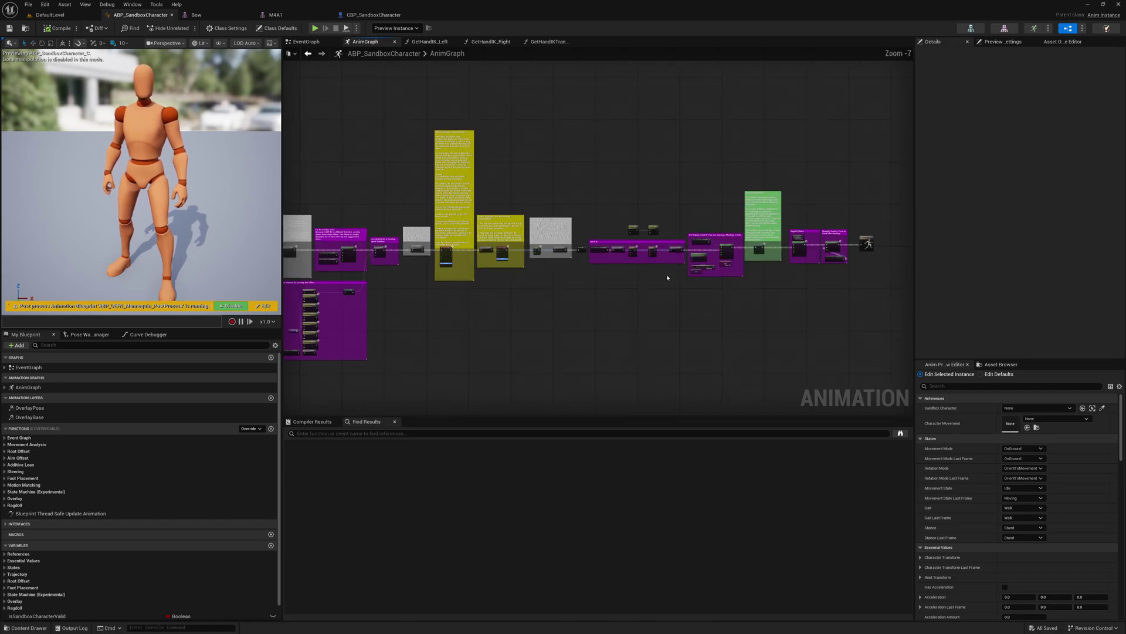
- Inspect the right-hand FABRIK node in the Hand IK section, and revisit the GetHandIK_Left, GetHandIK_Right and GetHandIKTransform functions
{"action": "scroll", "coordinate": [664, 275], "scroll_direction": "up", "scroll_amount": 5}
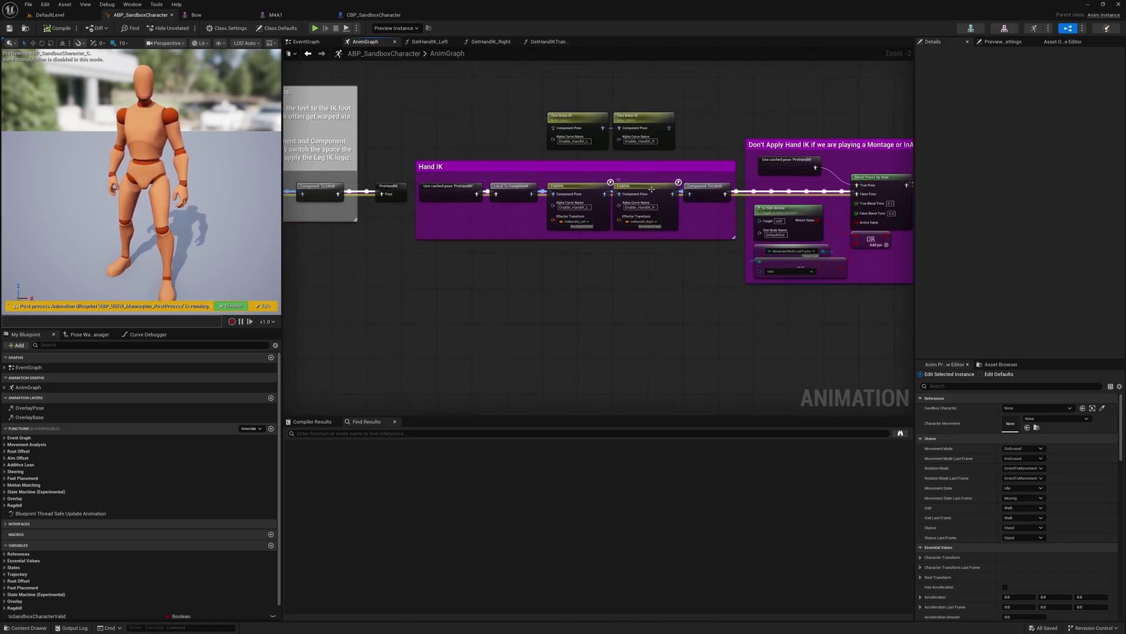
{"action": "left_click", "coordinate": [639, 199]}
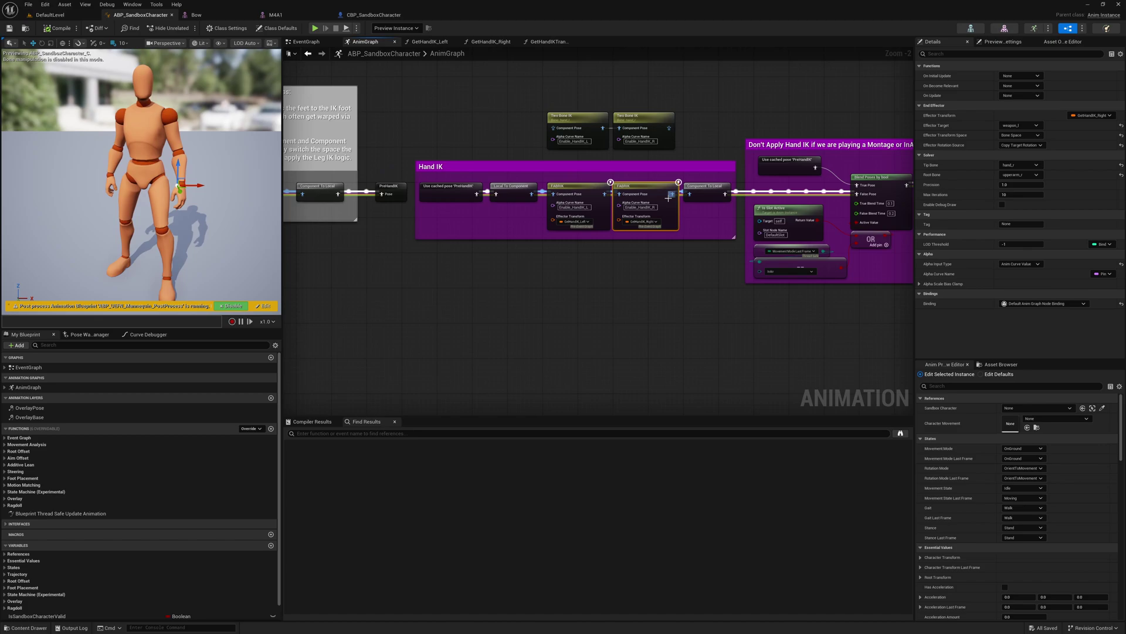
{"action": "left_click", "coordinate": [421, 41]}
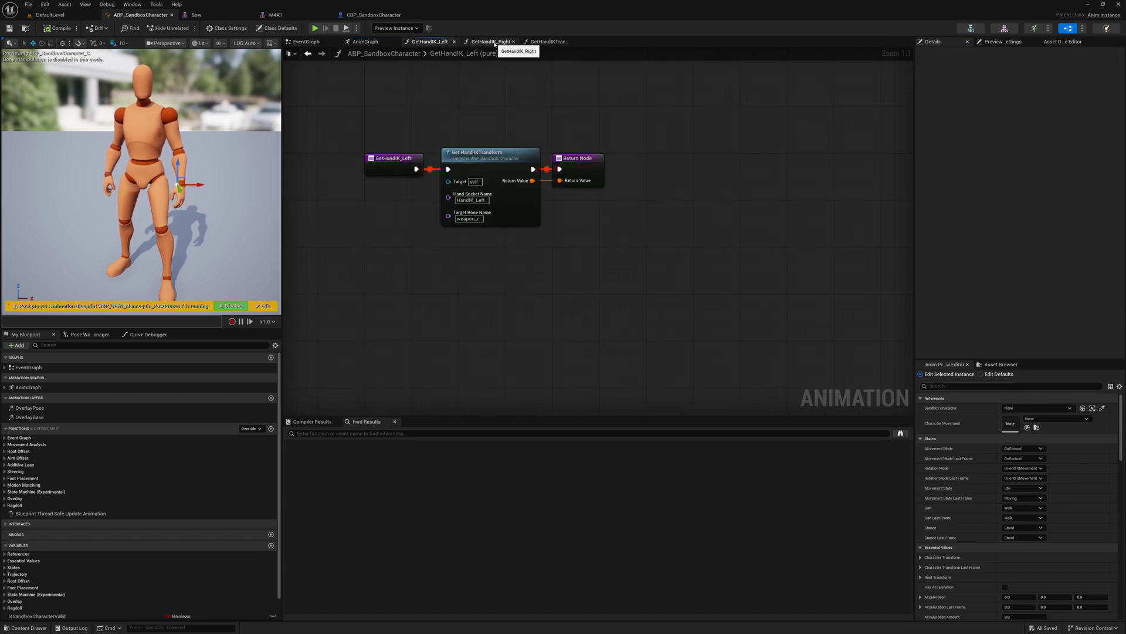
{"action": "left_click", "coordinate": [490, 42]}
{"action": "left_click", "coordinate": [550, 42]}
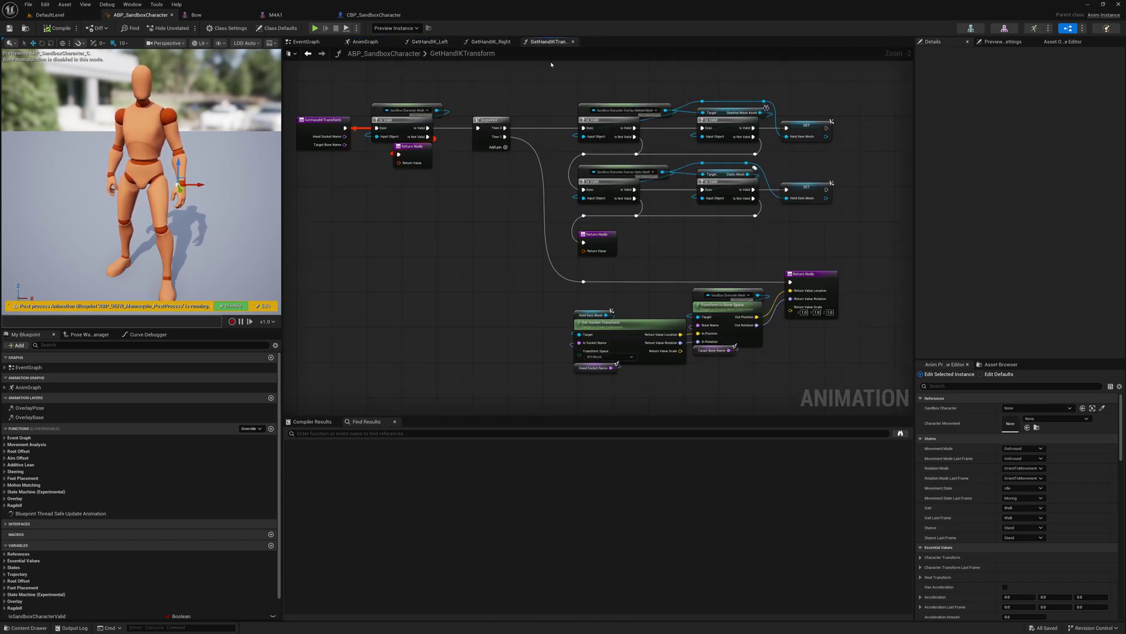
- Switch to CBP_SandboxCharacter and open its UpdateOverlayBase and UpdateOverlayPose functions
{"action": "left_click", "coordinate": [364, 17]}
{"action": "right_click_drag", "start_coordinate": [547, 162], "coordinate": [574, 176]}
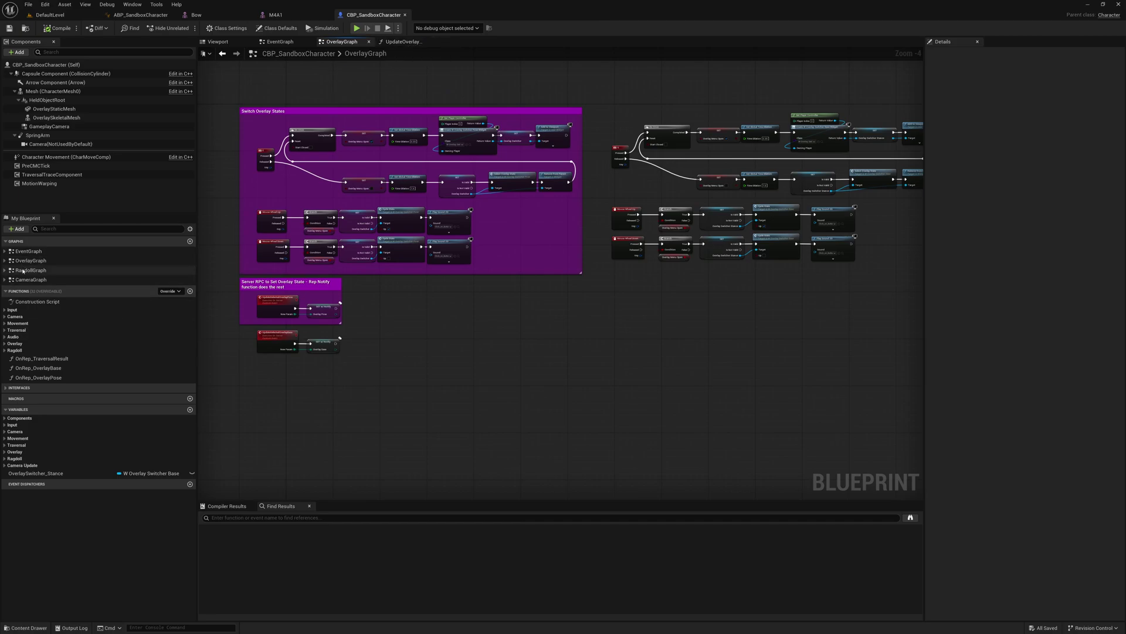
{"action": "left_click", "coordinate": [15, 343]}
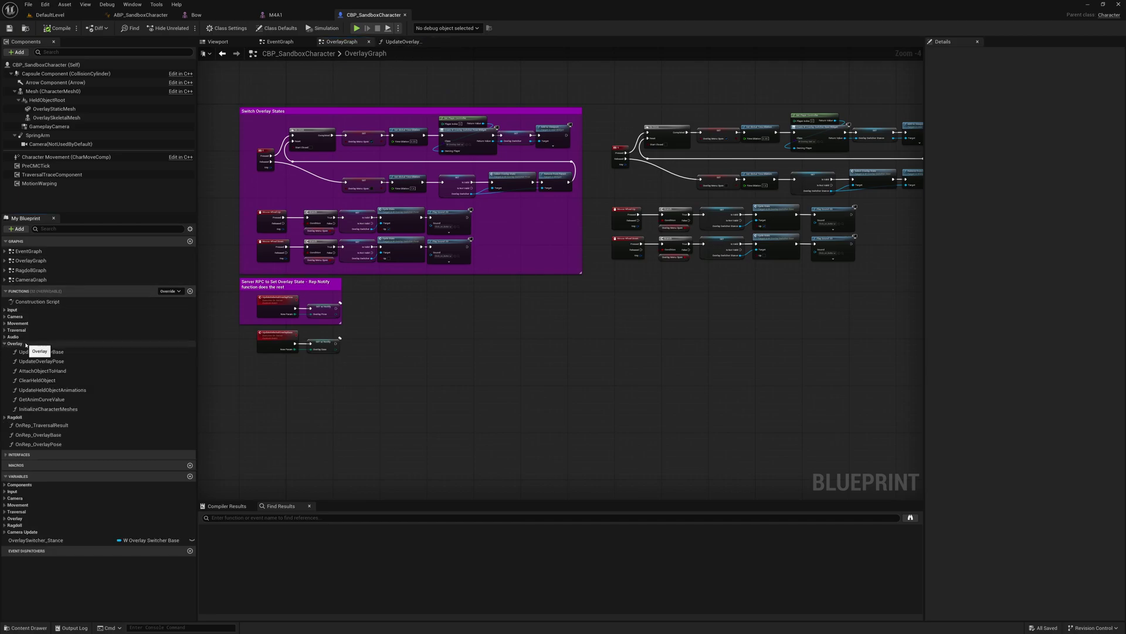
{"action": "double_click", "coordinate": [44, 352]}
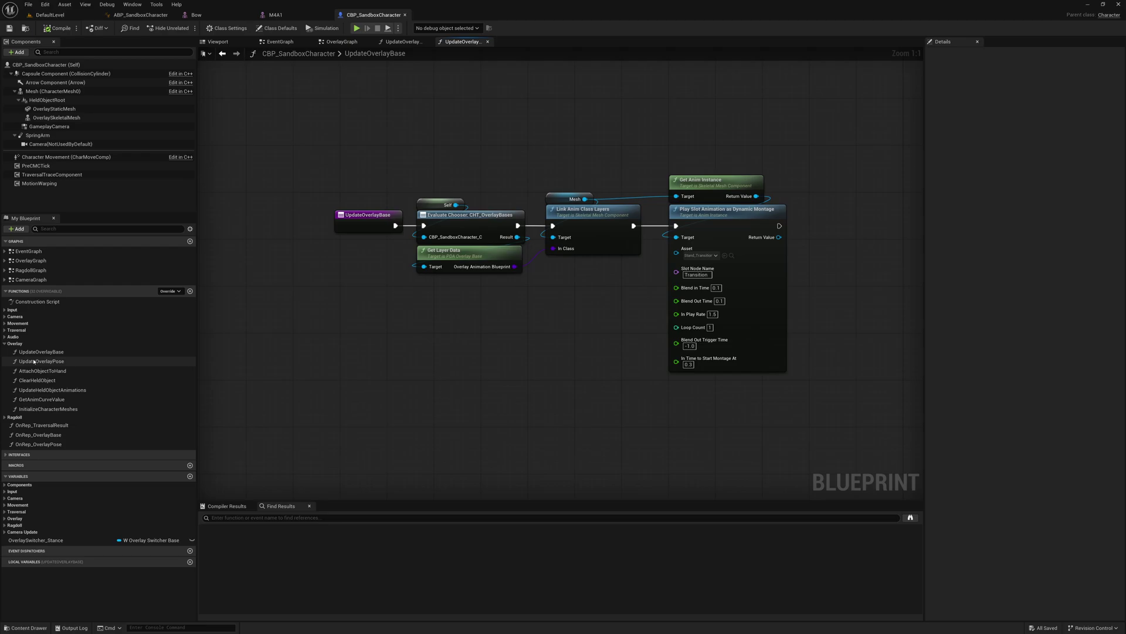
{"action": "double_click", "coordinate": [99, 360]}
- Highlight the Play Slot Animation as Dynamic Montage nodes in UpdateOverlayPose, preview their Stand_Transition animation and close it
{"action": "left_click_drag", "start_coordinate": [654, 88], "coordinate": [791, 313]}
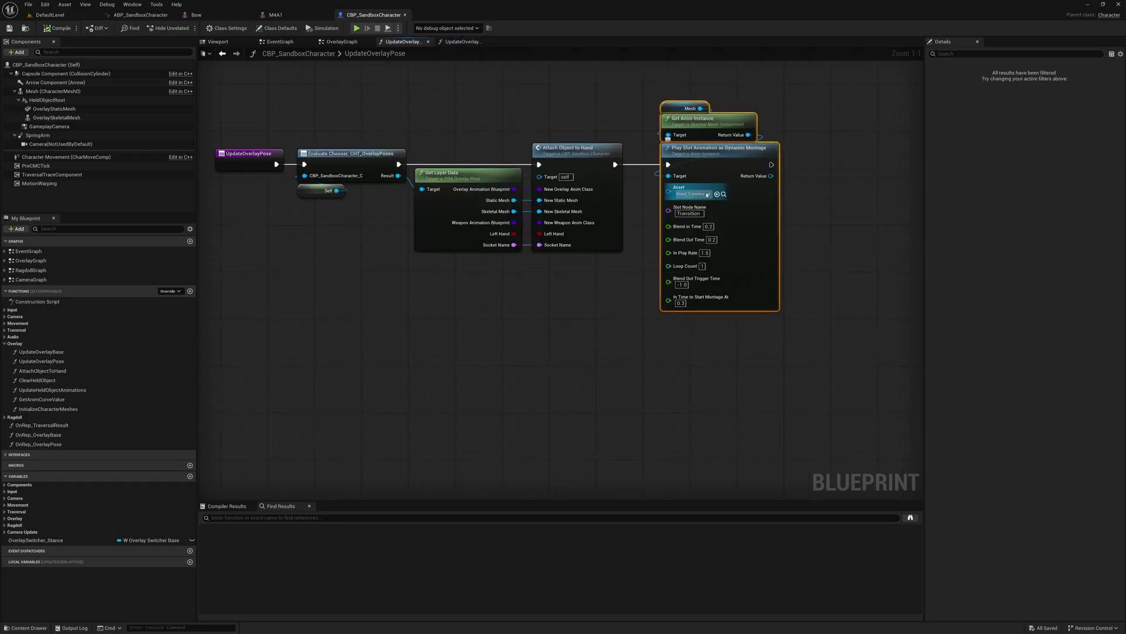
{"action": "left_click", "coordinate": [723, 194]}
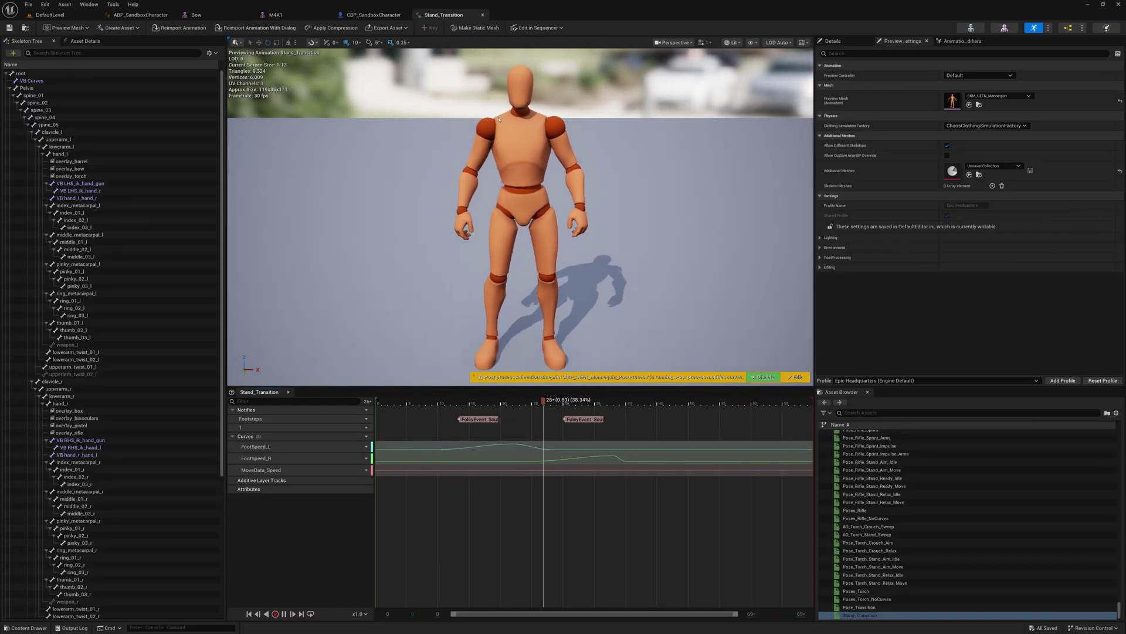
{"action": "middle_click", "coordinate": [452, 15]}
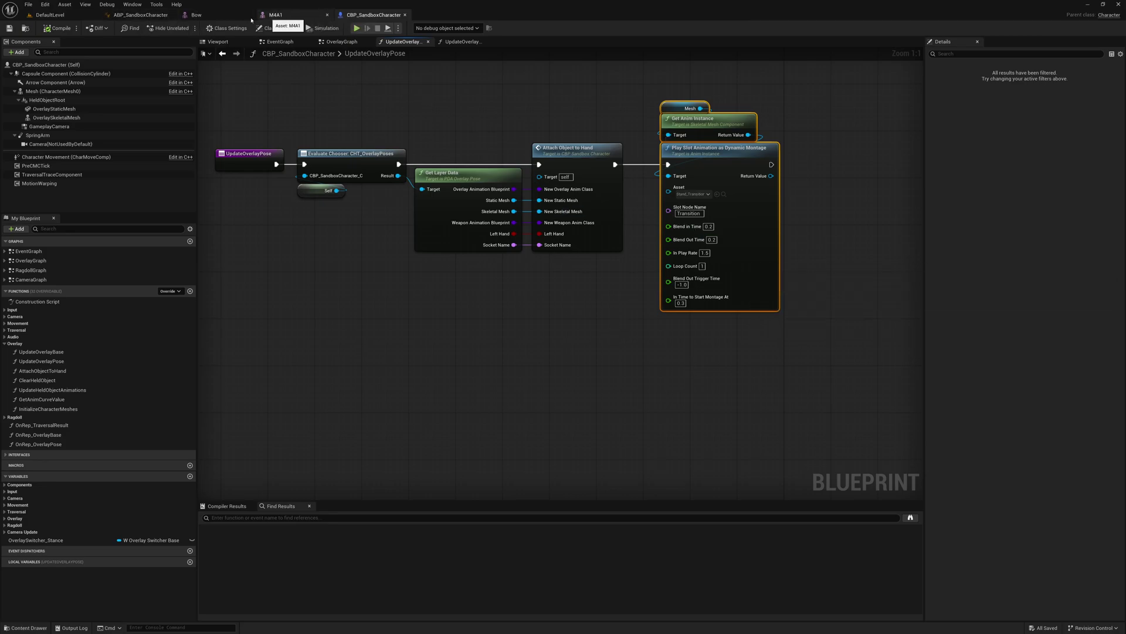
- Return to DefaultLevel by way of ABP_SandboxCharacter and browse GASPALS Content > OverlaySystem > Overlays
{"action": "left_click", "coordinate": [141, 15]}
{"action": "right_click_drag", "start_coordinate": [413, 204], "coordinate": [445, 213]}
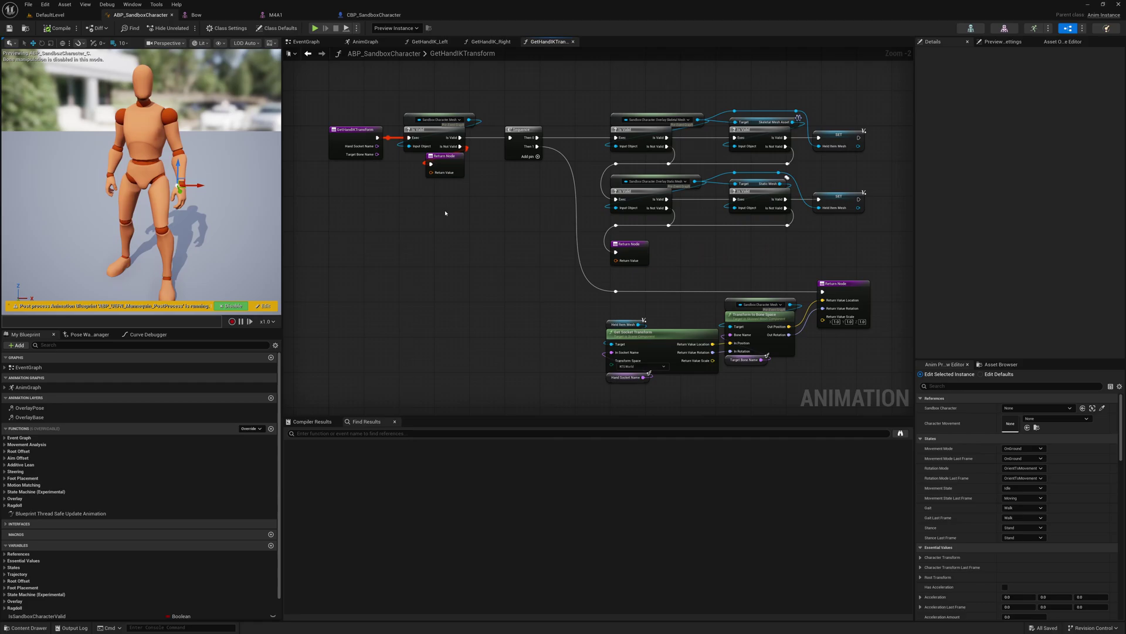
{"action": "left_click", "coordinate": [69, 16]}
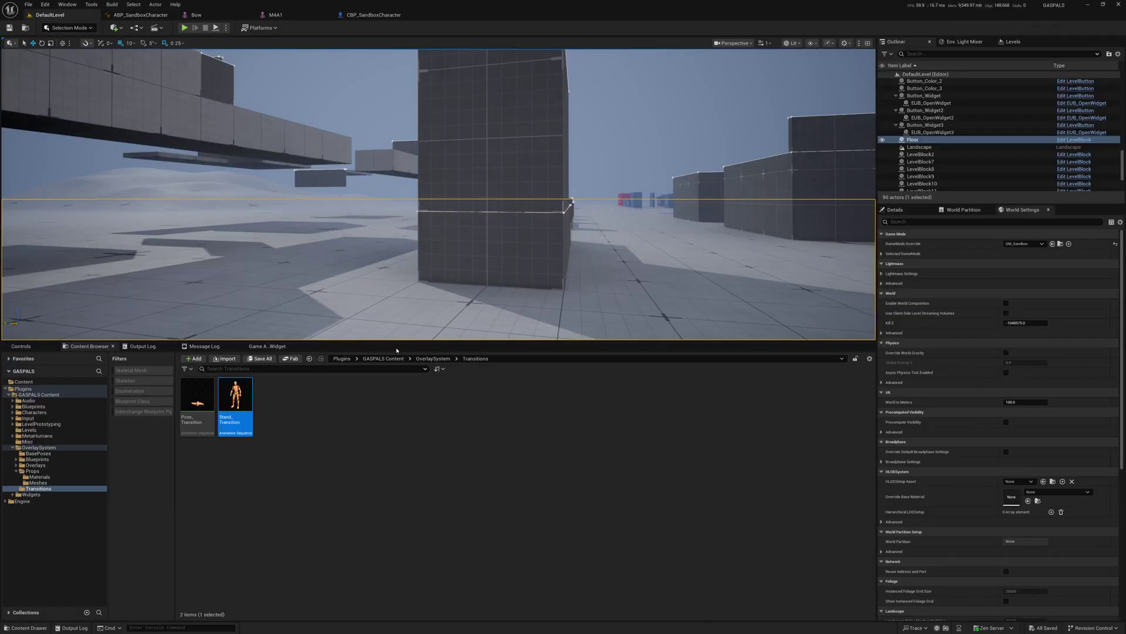
{"action": "left_click", "coordinate": [424, 359]}
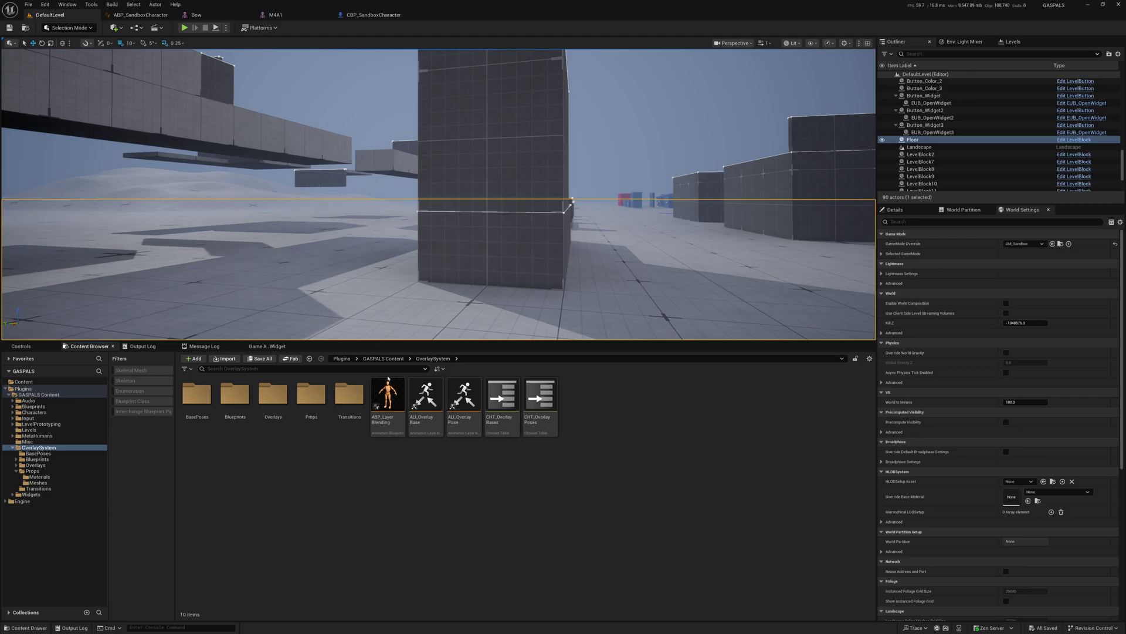
{"action": "left_click", "coordinate": [396, 359]}
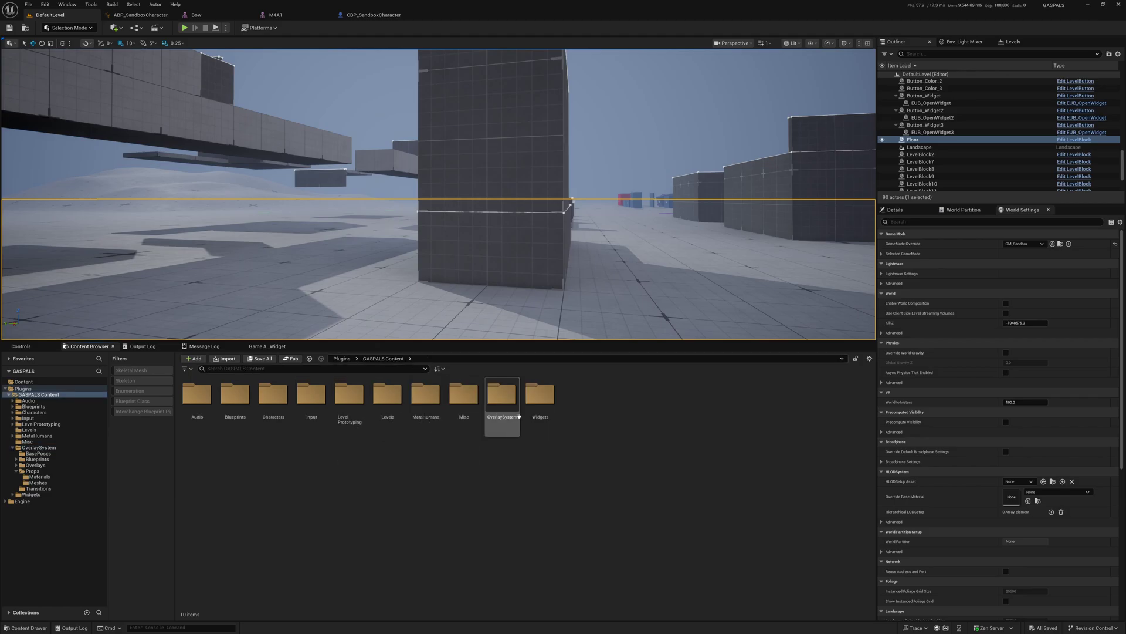
{"action": "double_click", "coordinate": [502, 396]}
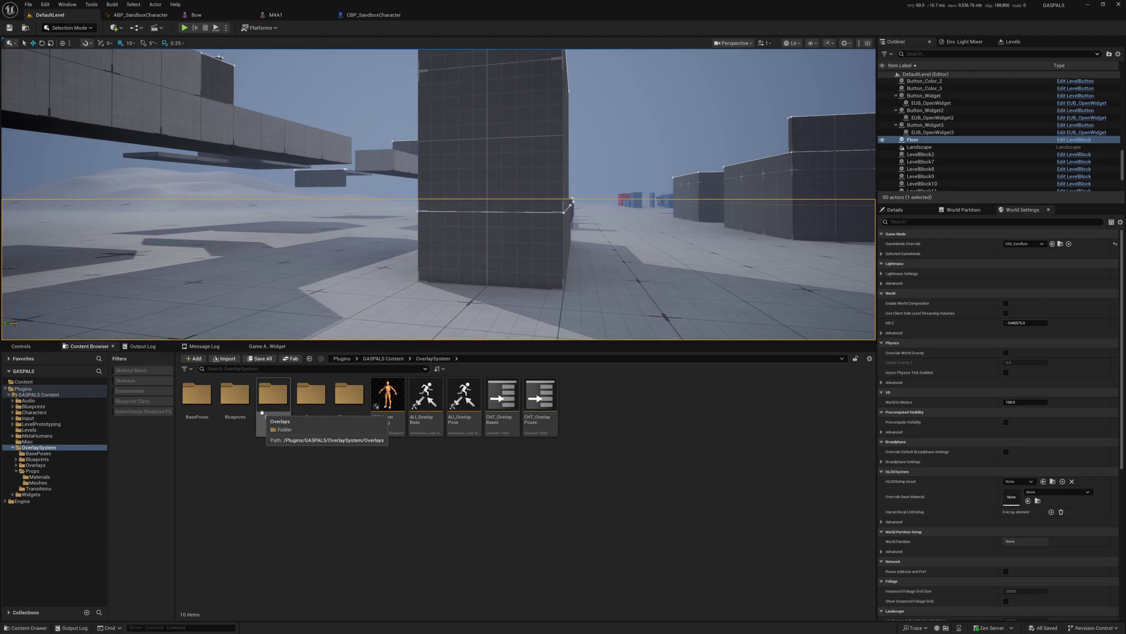
{"action": "double_click", "coordinate": [274, 394]}
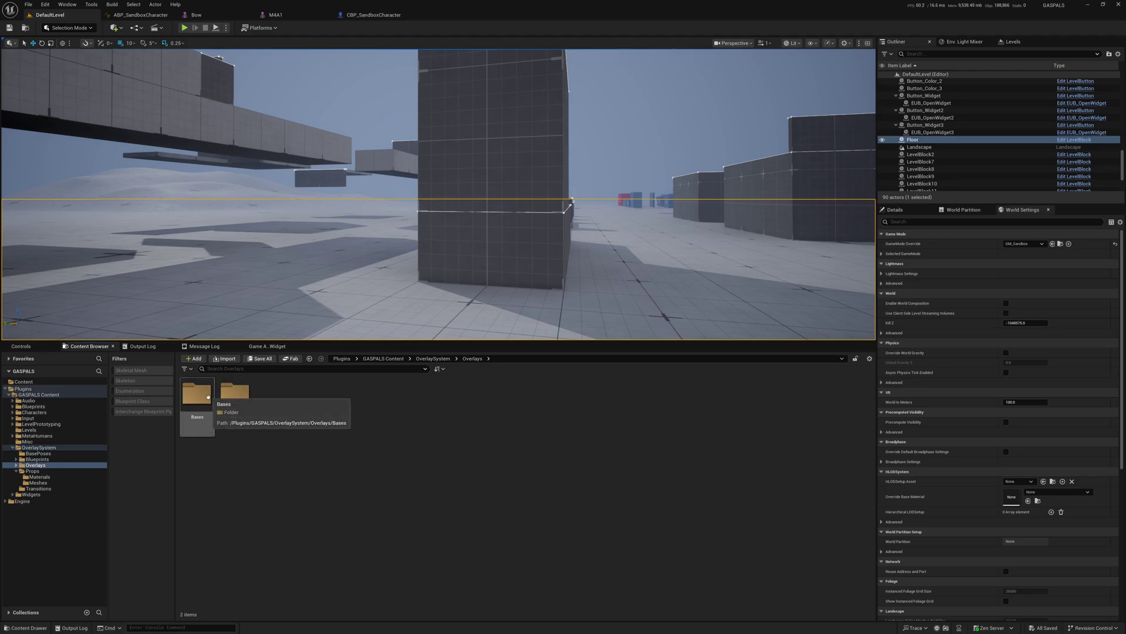
- Look through the ALS, Feminine, GASP and Masculine folders inside Bases, and check the details of ABP_OverlayBase_Masculine
{"action": "double_click", "coordinate": [204, 399]}
{"action": "left_click", "coordinate": [190, 389]}
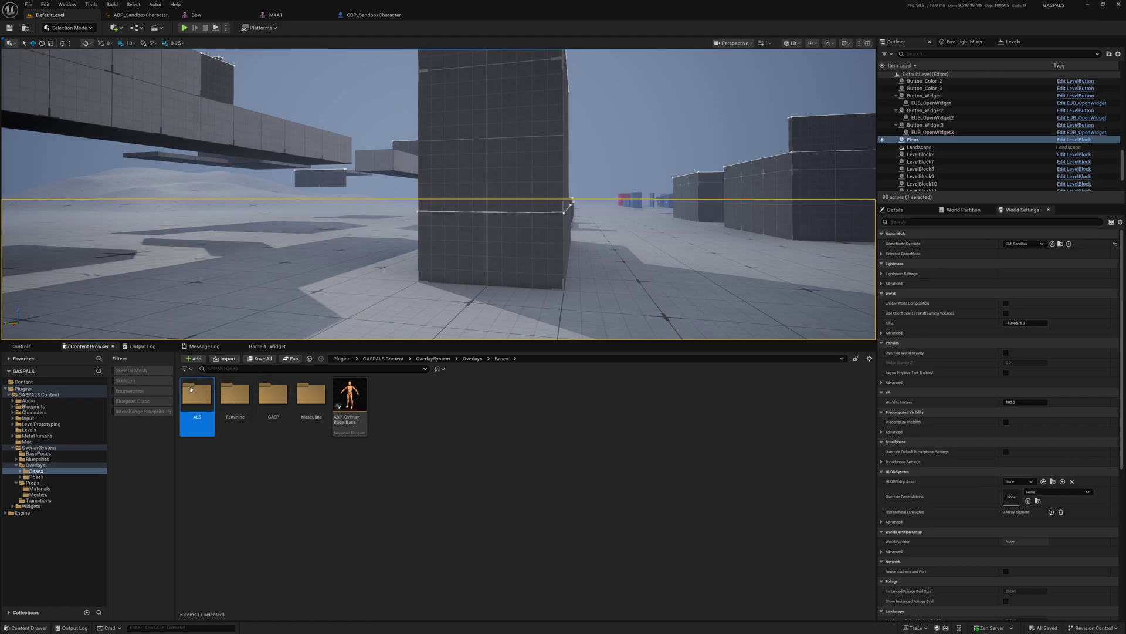
{"action": "double_click", "coordinate": [191, 389]}
{"action": "key", "text": "alt+Left"}
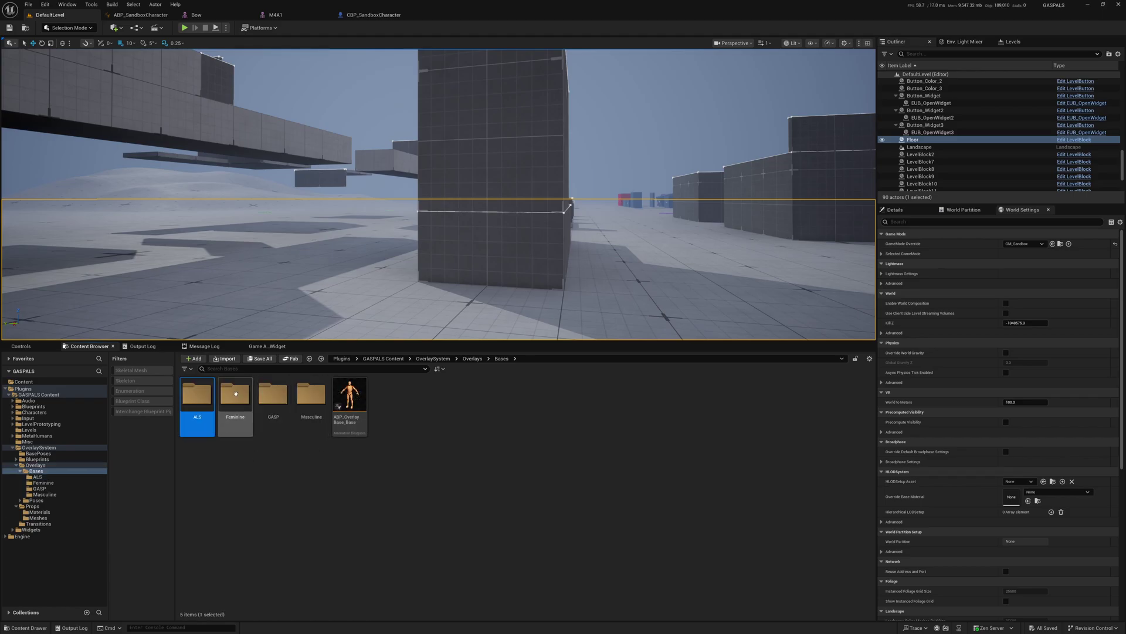
{"action": "double_click", "coordinate": [235, 395]}
{"action": "key", "text": "alt+Left"}
{"action": "left_click", "coordinate": [273, 399]}
{"action": "double_click", "coordinate": [274, 399]}
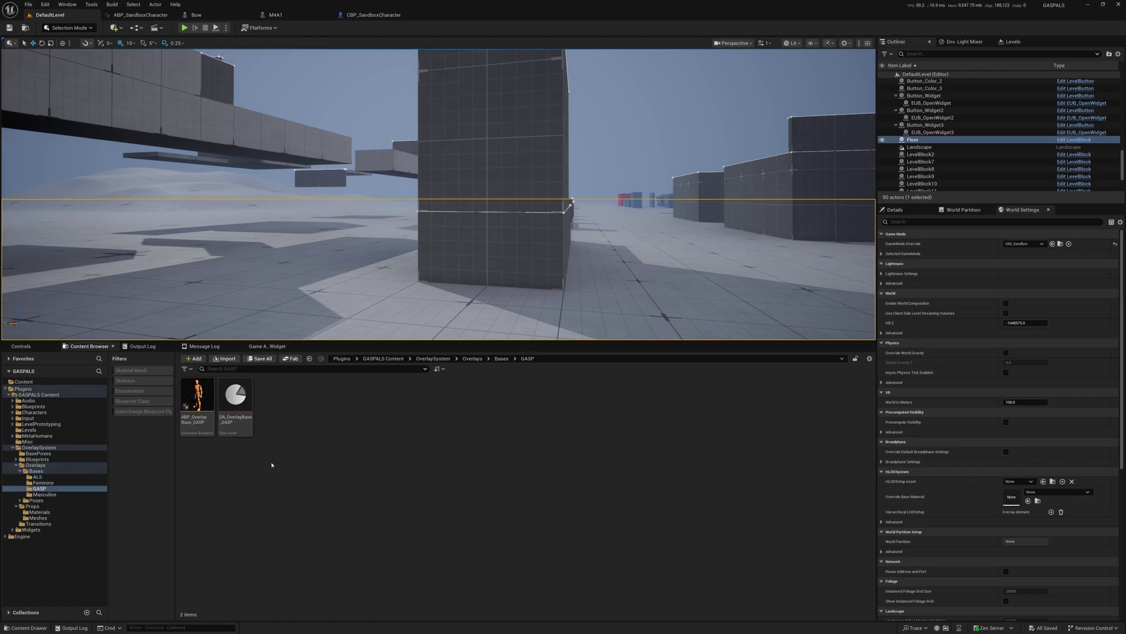
{"action": "key", "text": "alt+Left"}
{"action": "double_click", "coordinate": [312, 399]}
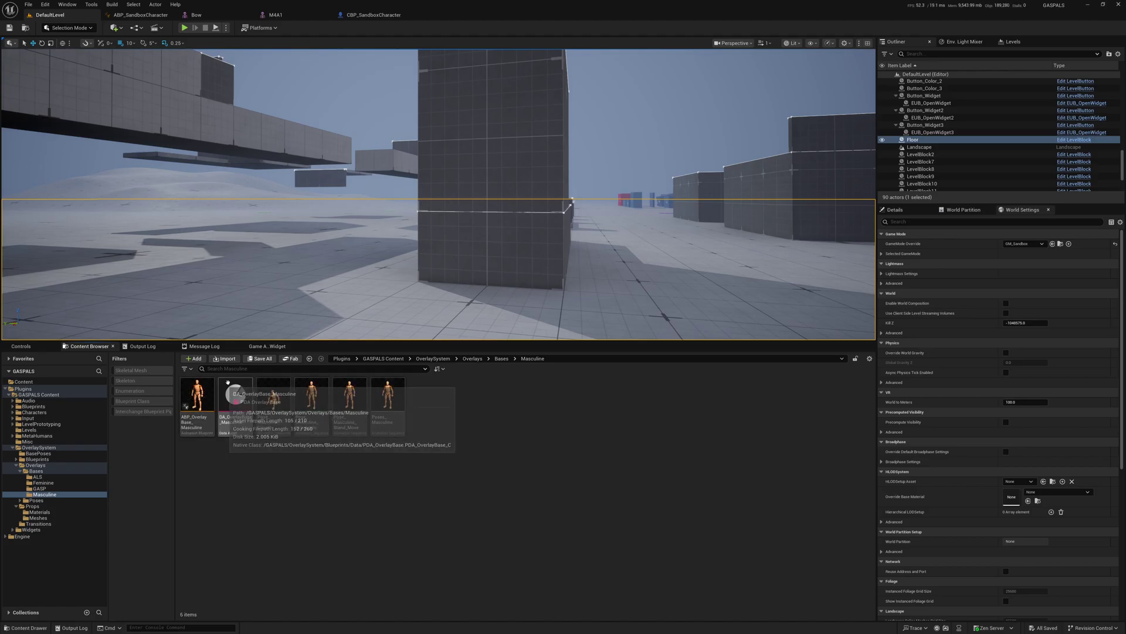
{"action": "mouse_move", "coordinate": [192, 397]}
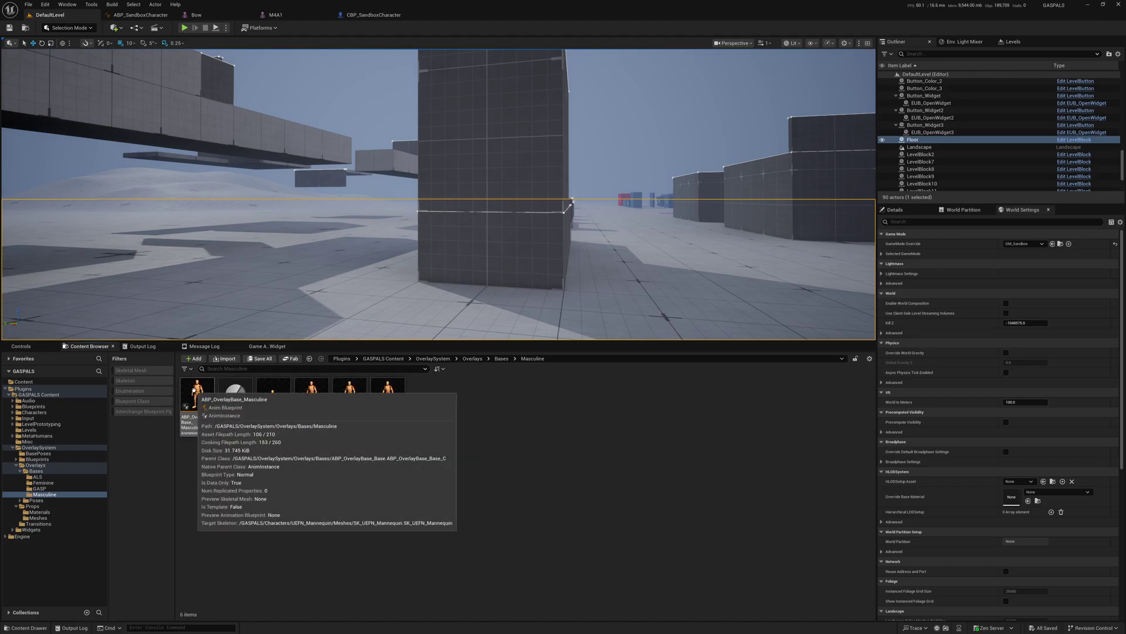
- Go back up to the Overlays folder and show the contents of its Poses folder
{"action": "left_click", "coordinate": [500, 358]}
{"action": "left_click", "coordinate": [354, 406]}
{"action": "left_click", "coordinate": [480, 358]}
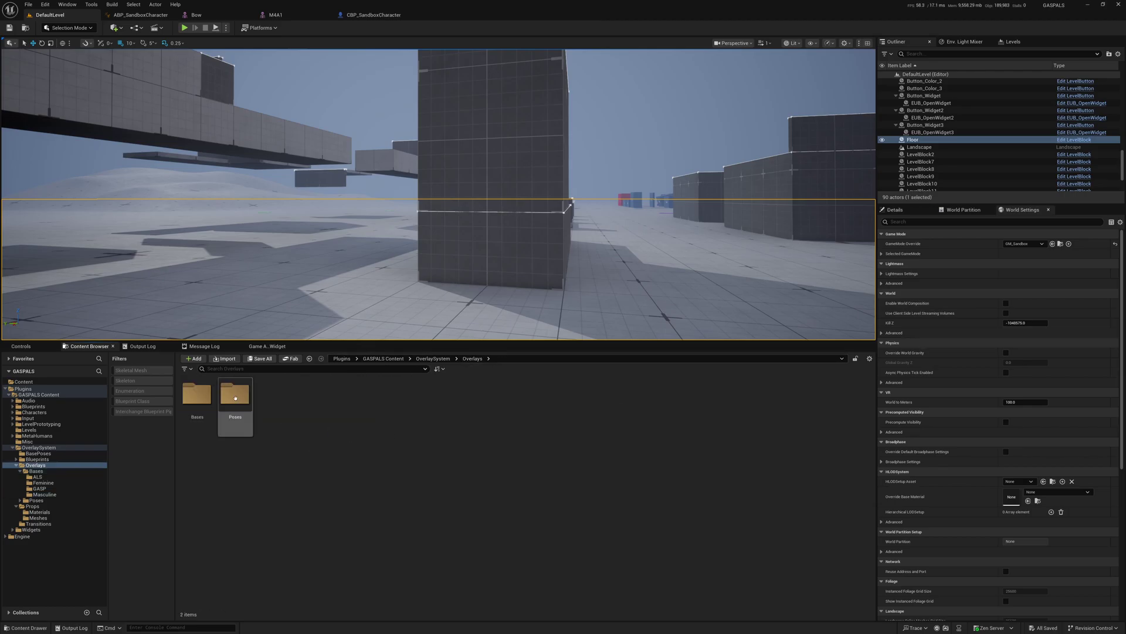
{"action": "double_click", "coordinate": [234, 394]}
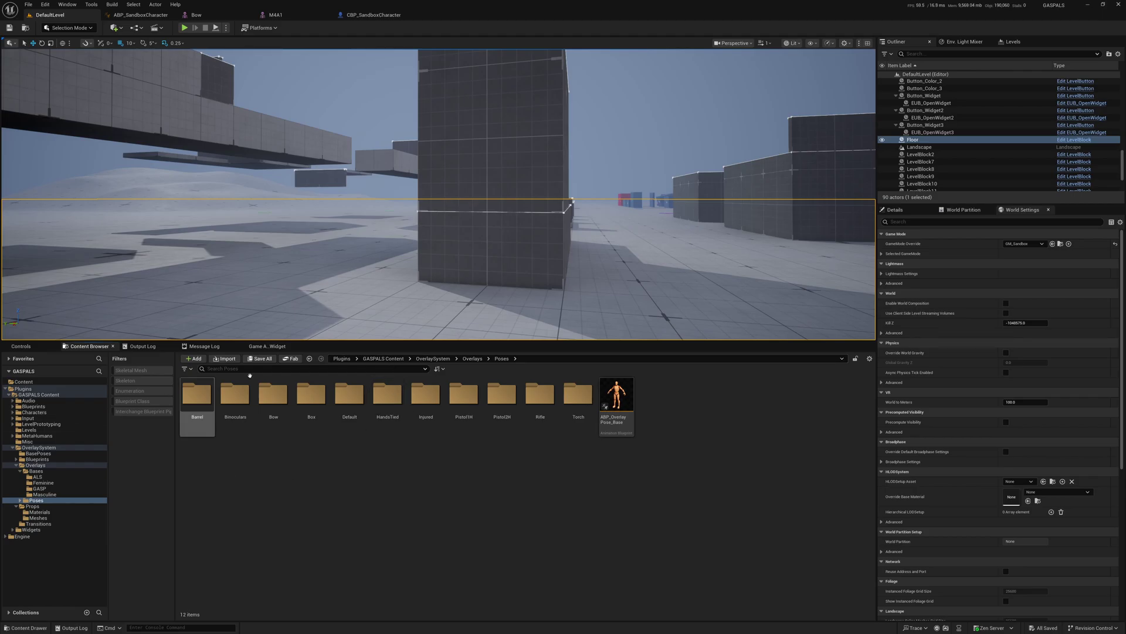
- Open ABP_LayerBlending from the OverlaySystem folder and look over its AnimGraph up to the Make Dynamic Additives from Base Layer section
{"action": "left_click", "coordinate": [434, 358]}
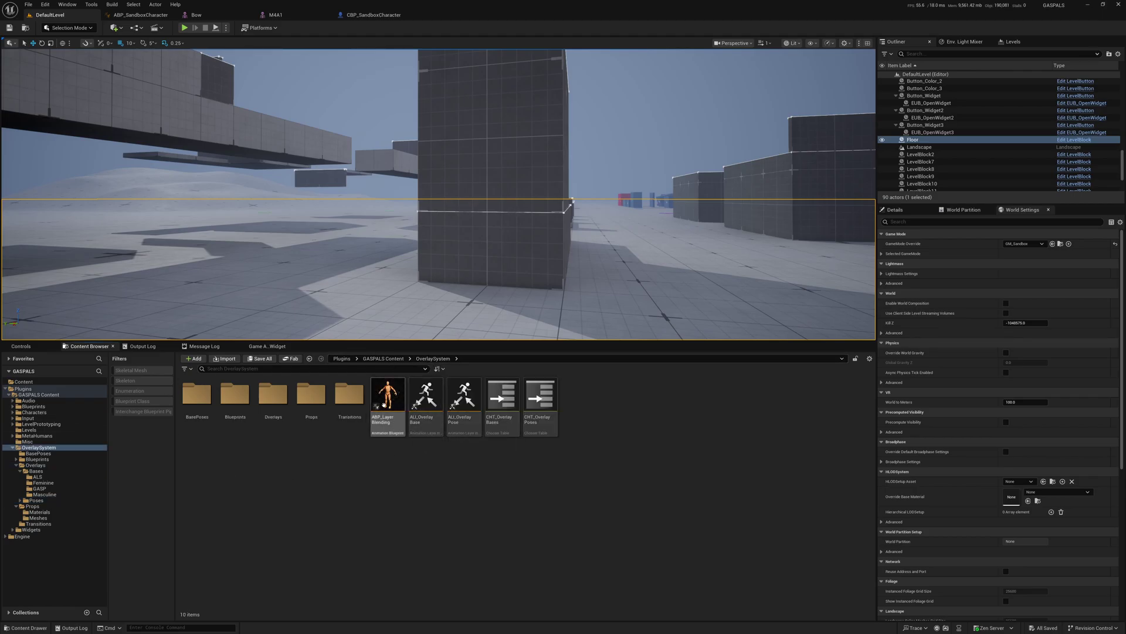
{"action": "left_click", "coordinate": [386, 399]}
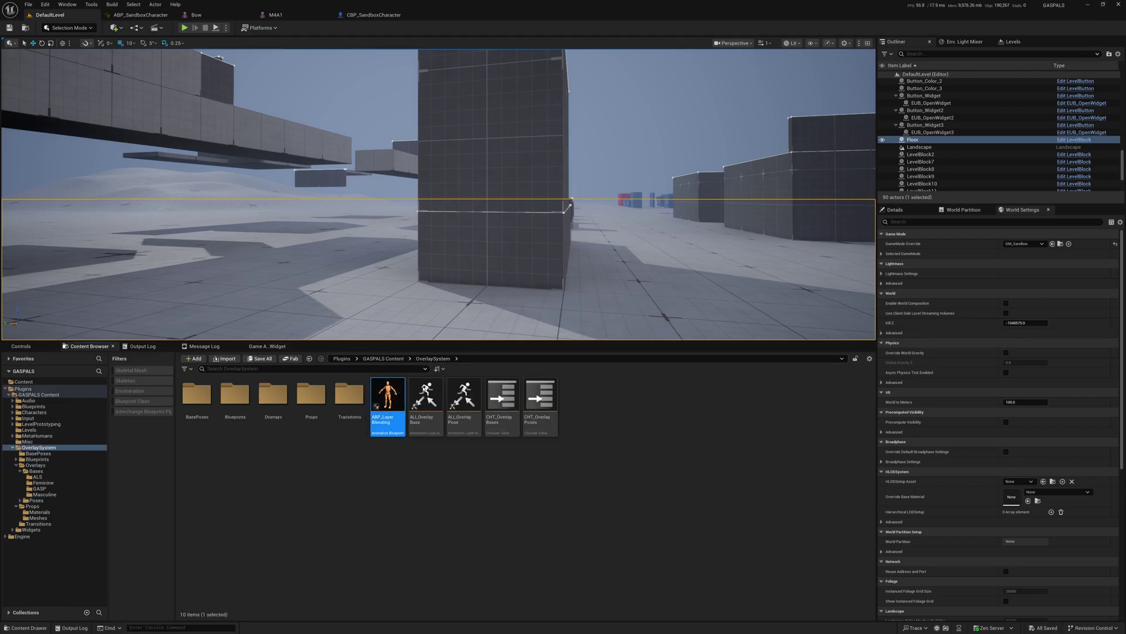
{"action": "scroll", "coordinate": [571, 207], "scroll_direction": "down", "scroll_amount": 5}
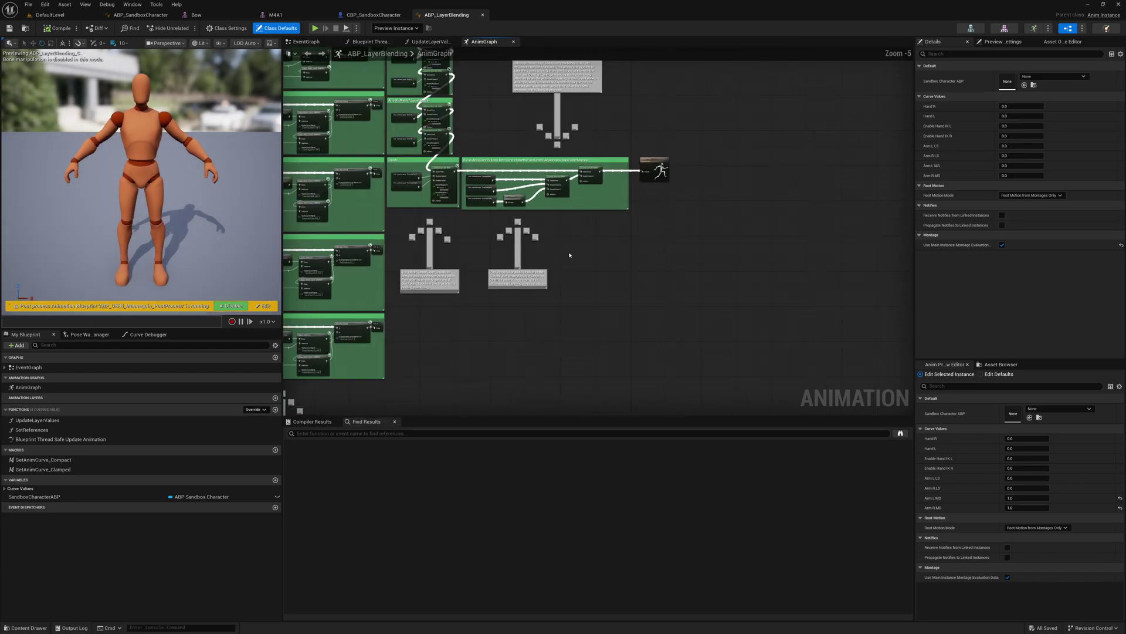
{"action": "scroll", "coordinate": [571, 254], "scroll_direction": "down", "scroll_amount": 1}
{"action": "right_click_drag", "start_coordinate": [571, 254], "coordinate": [656, 321]}
{"action": "scroll", "coordinate": [611, 264], "scroll_direction": "down", "scroll_amount": 1}
{"action": "right_click_drag", "start_coordinate": [467, 200], "coordinate": [580, 208]}
{"action": "scroll", "coordinate": [451, 186], "scroll_direction": "up", "scroll_amount": 5}
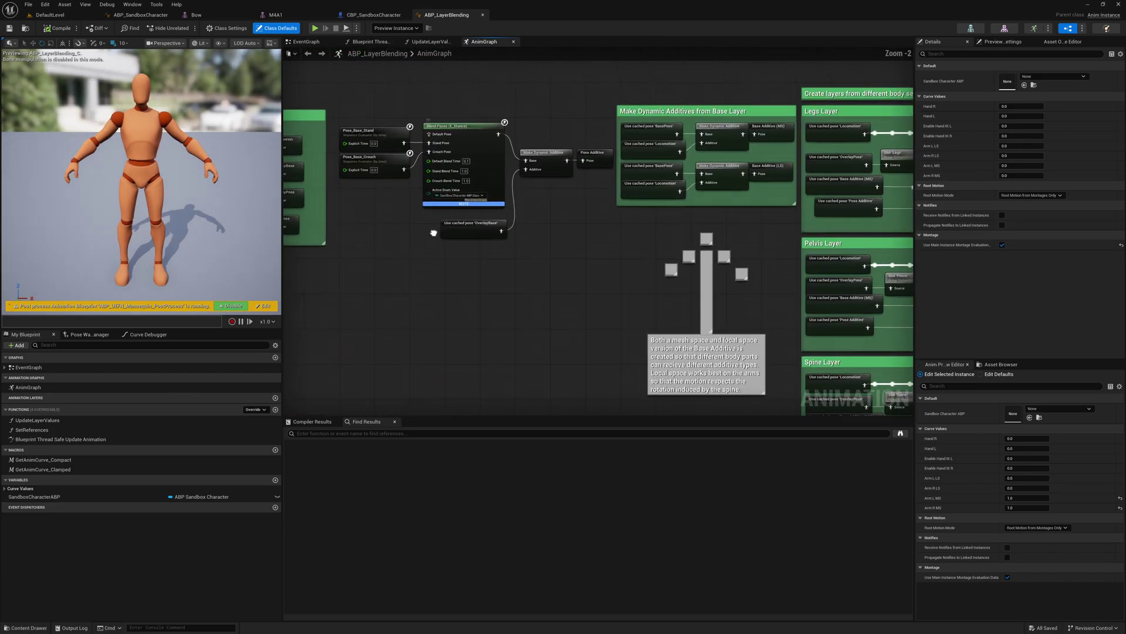
- Examine the input poses in the Inputs section of the ABP_LayerBlending AnimGraph, including OverlayBase and BasePose
{"action": "right_click_drag", "start_coordinate": [436, 233], "coordinate": [571, 251]}
{"action": "left_click_drag", "start_coordinate": [356, 153], "coordinate": [468, 275]}
{"action": "left_click_drag", "start_coordinate": [298, 152], "coordinate": [355, 188]}
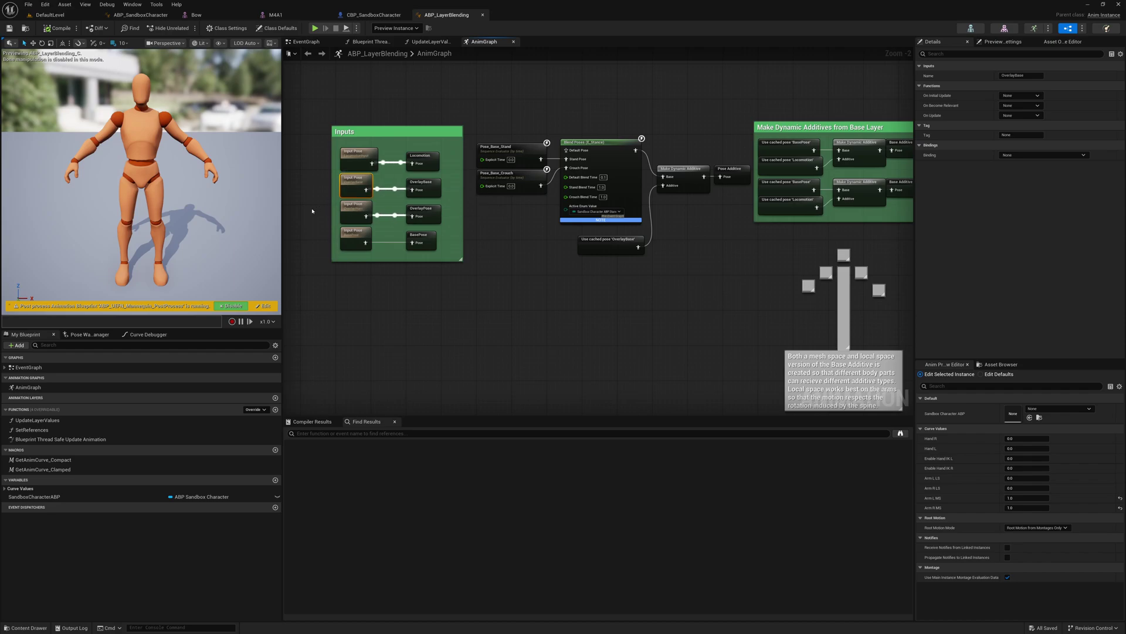
{"action": "left_click_drag", "start_coordinate": [362, 214], "coordinate": [360, 215]}
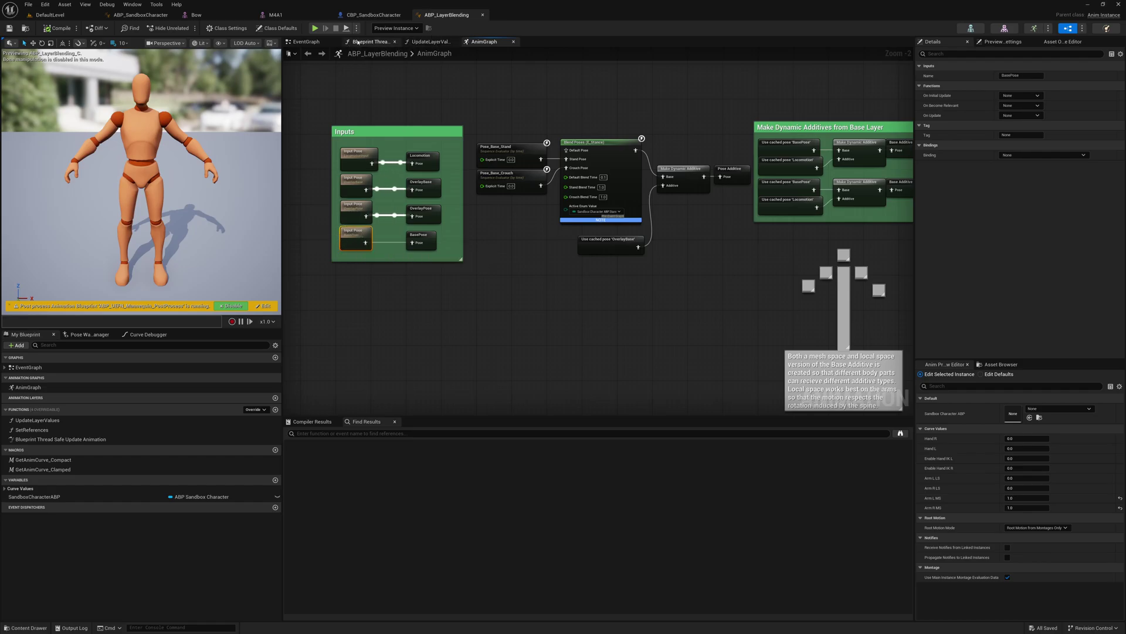
- Return to the ABP_SandboxCharacter AnimGraph and view the Overlay Base & Pose Linked Layers and Layer Blending sections
{"action": "left_click", "coordinate": [130, 15]}
{"action": "left_click", "coordinate": [365, 42]}
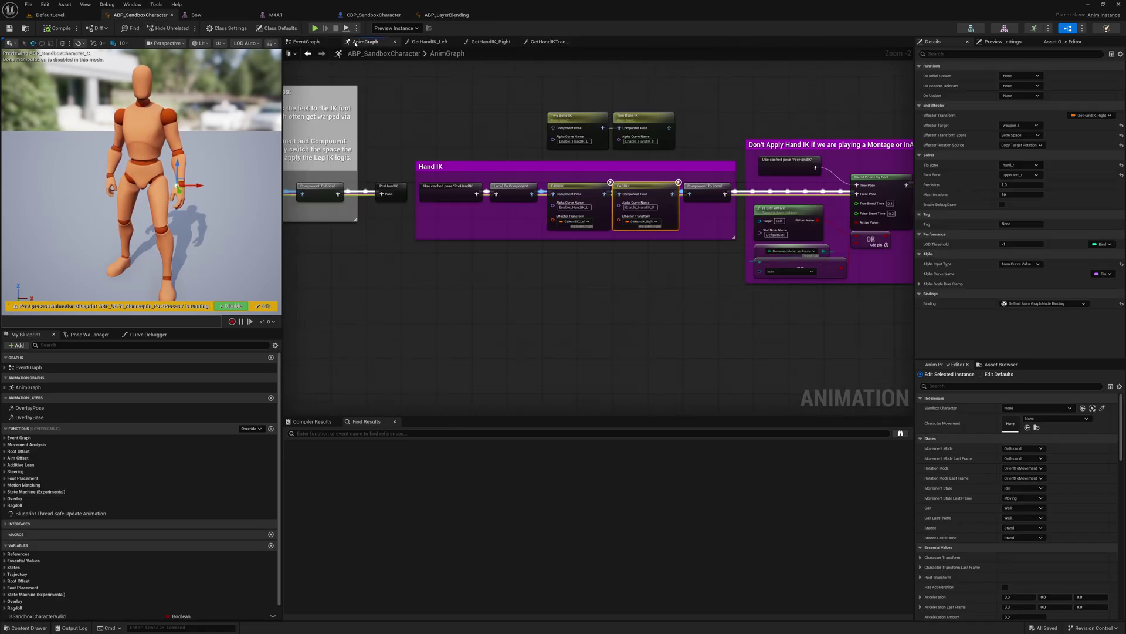
{"action": "scroll", "coordinate": [432, 184], "scroll_direction": "down", "scroll_amount": 4}
{"action": "right_click_drag", "start_coordinate": [431, 183], "coordinate": [906, 212]}
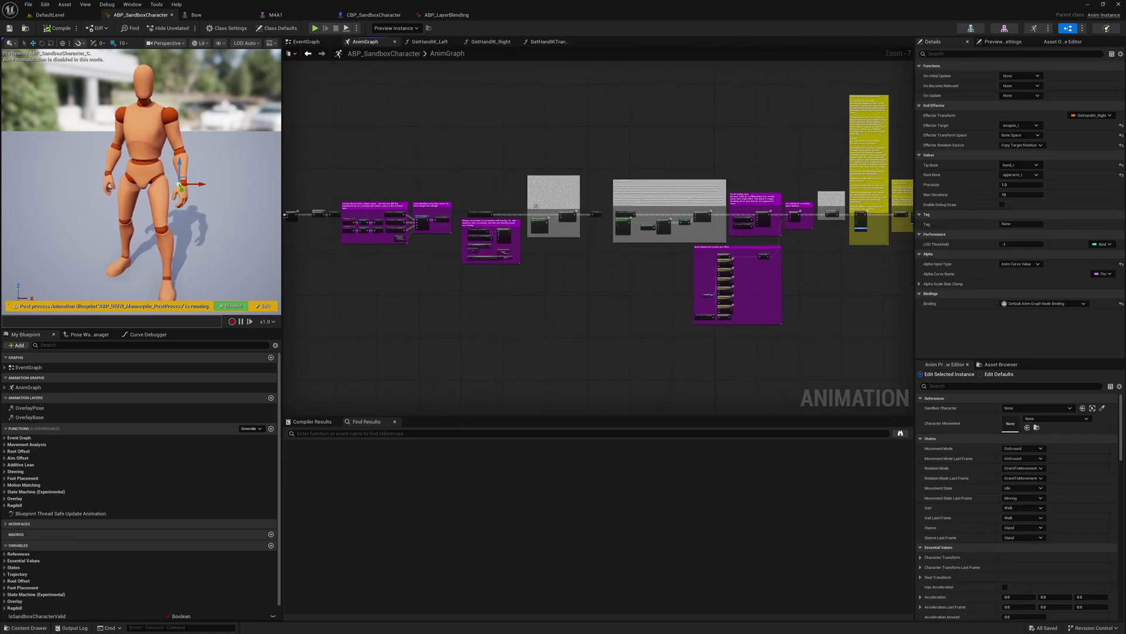
{"action": "right_click_drag", "start_coordinate": [418, 230], "coordinate": [632, 235]}
{"action": "scroll", "coordinate": [616, 247], "scroll_direction": "up", "scroll_amount": 6}
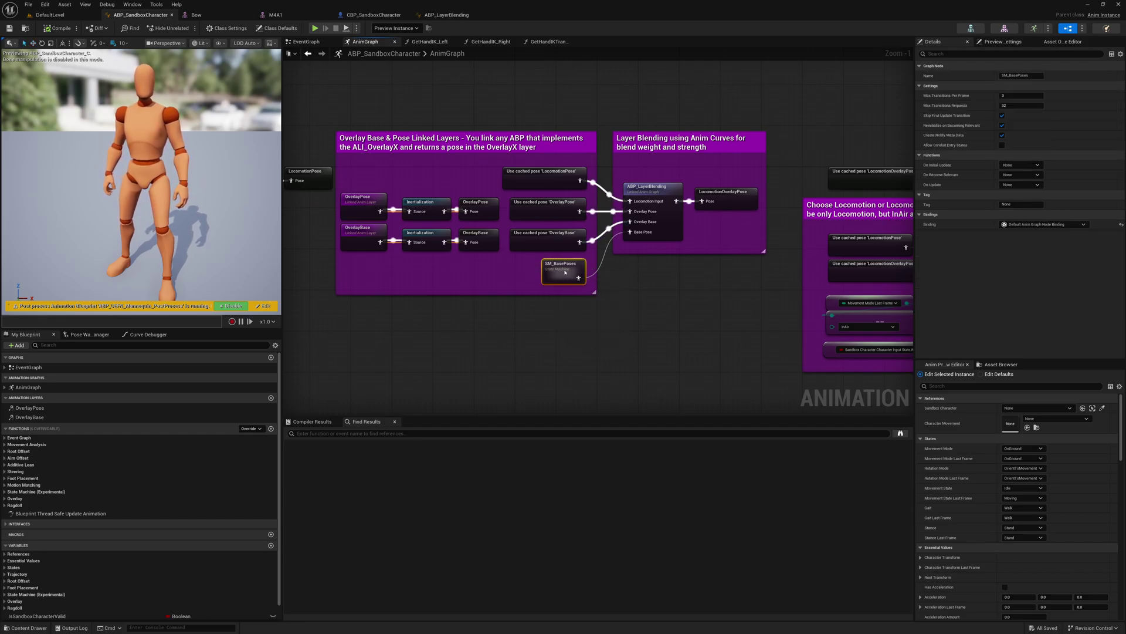
- Open the BasePose state inside SM_BasePoses, highlight its four neutral pose evaluators and locate the Pose_Neutral_Stand_Idle asset in the project content
{"action": "double_click", "coordinate": [560, 269]}
{"action": "double_click", "coordinate": [628, 232]}
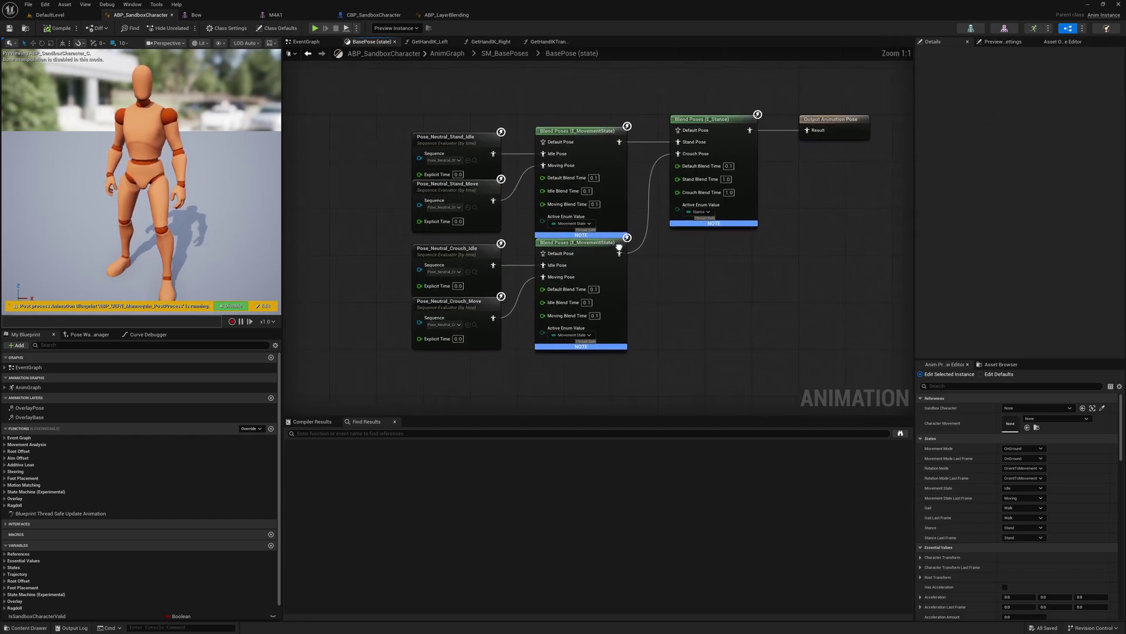
{"action": "left_click_drag", "start_coordinate": [374, 110], "coordinate": [551, 376]}
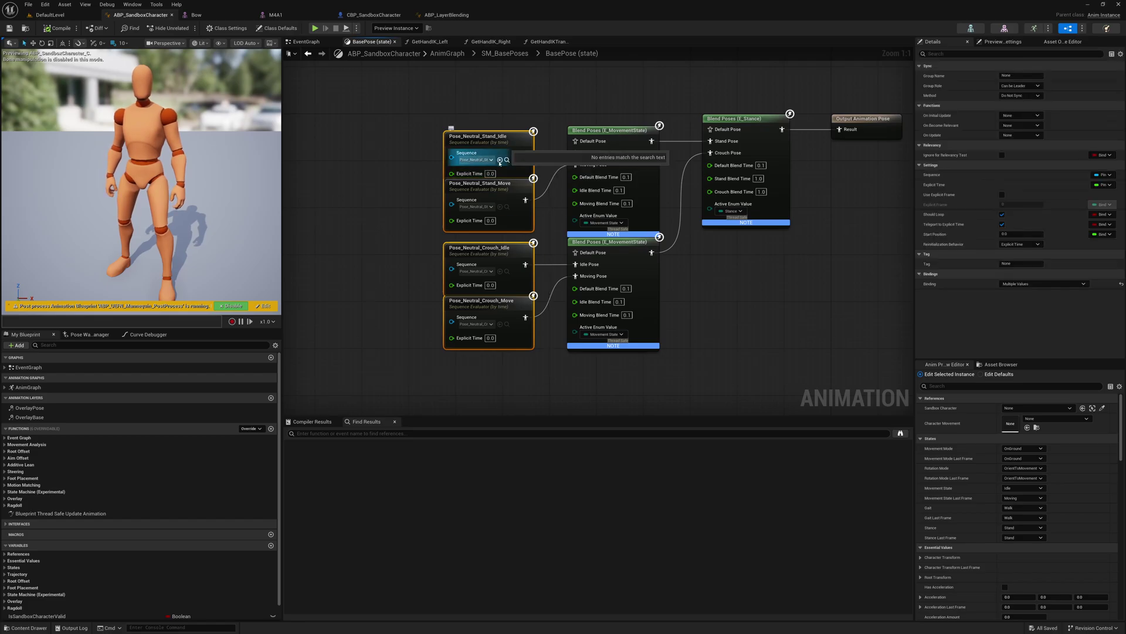
{"action": "left_click", "coordinate": [507, 161]}
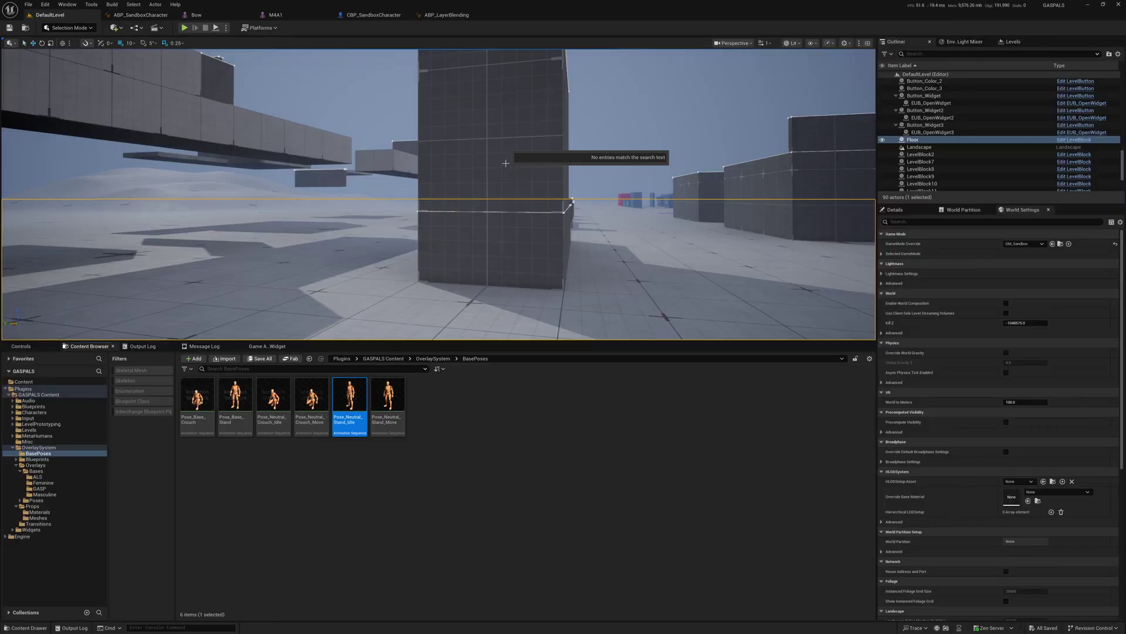
- Open the Pose_Neutral_Stand_Idle animation and then Pose_Neutral_Stand_Move to compare the two neutral standing base poses
{"action": "double_click", "coordinate": [351, 401]}
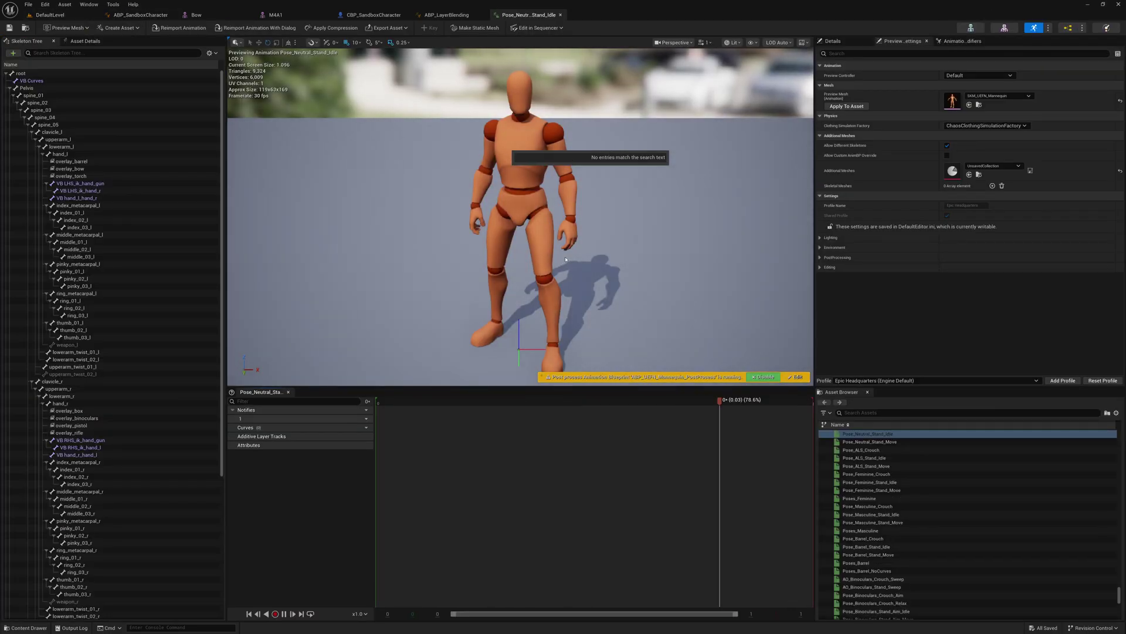
{"action": "left_click", "coordinate": [880, 443]}
{"action": "double_click", "coordinate": [880, 443]}
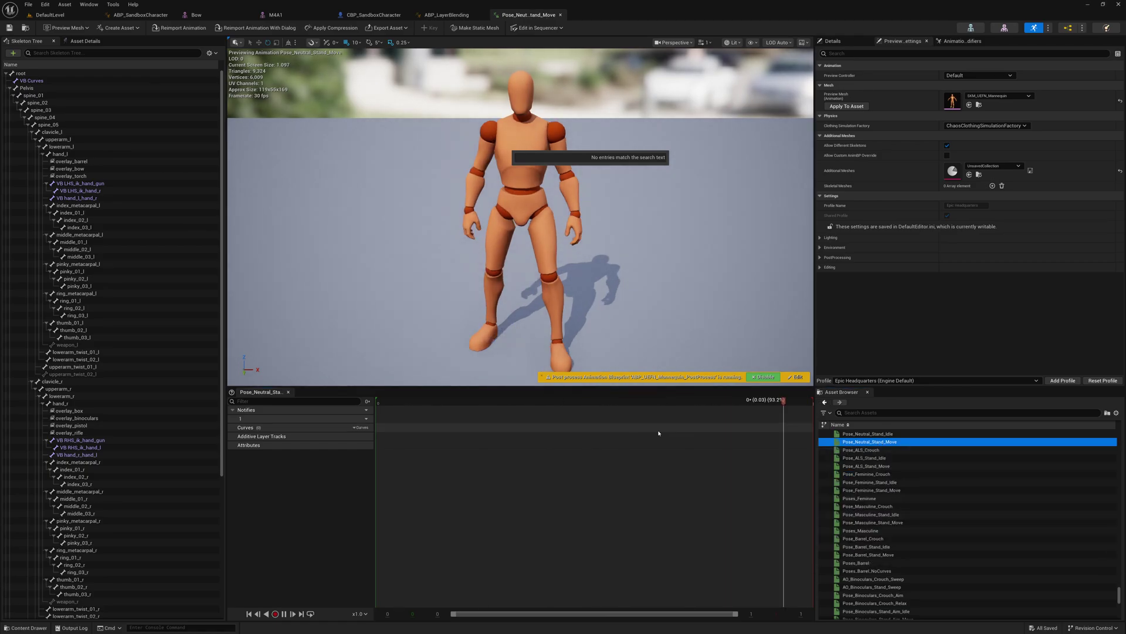
- Look over the Make Dynamic Additive nodes in the ABP_LayerBlending AnimGraph, then return to the BasePose state in ABP_SandboxCharacter
{"action": "left_click", "coordinate": [470, 16]}
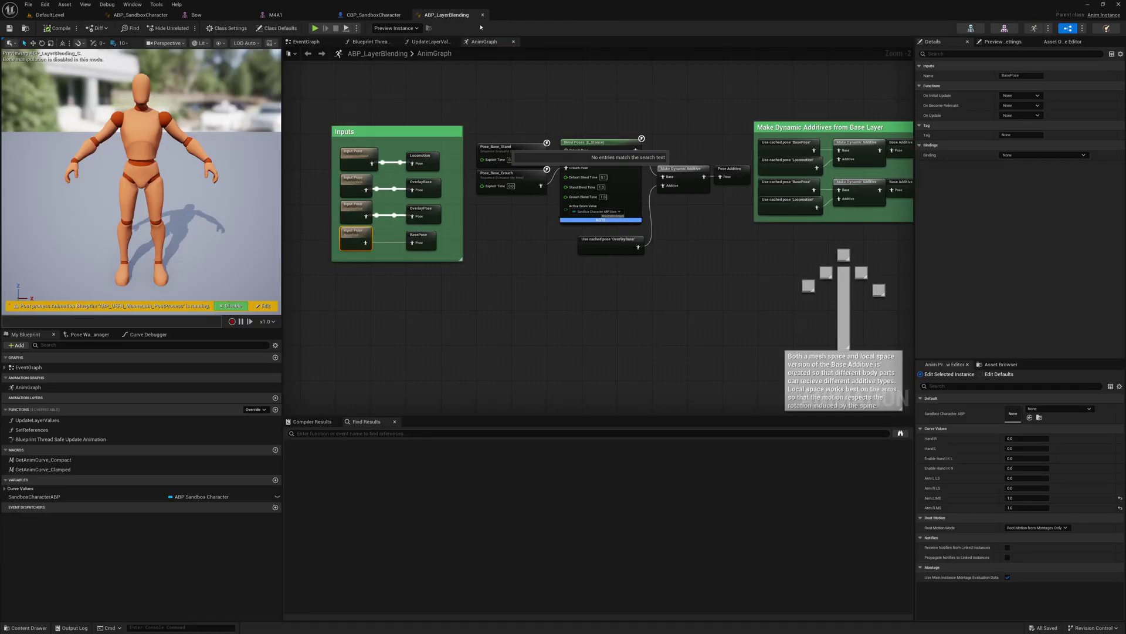
{"action": "right_click_drag", "start_coordinate": [730, 301], "coordinate": [651, 286]}
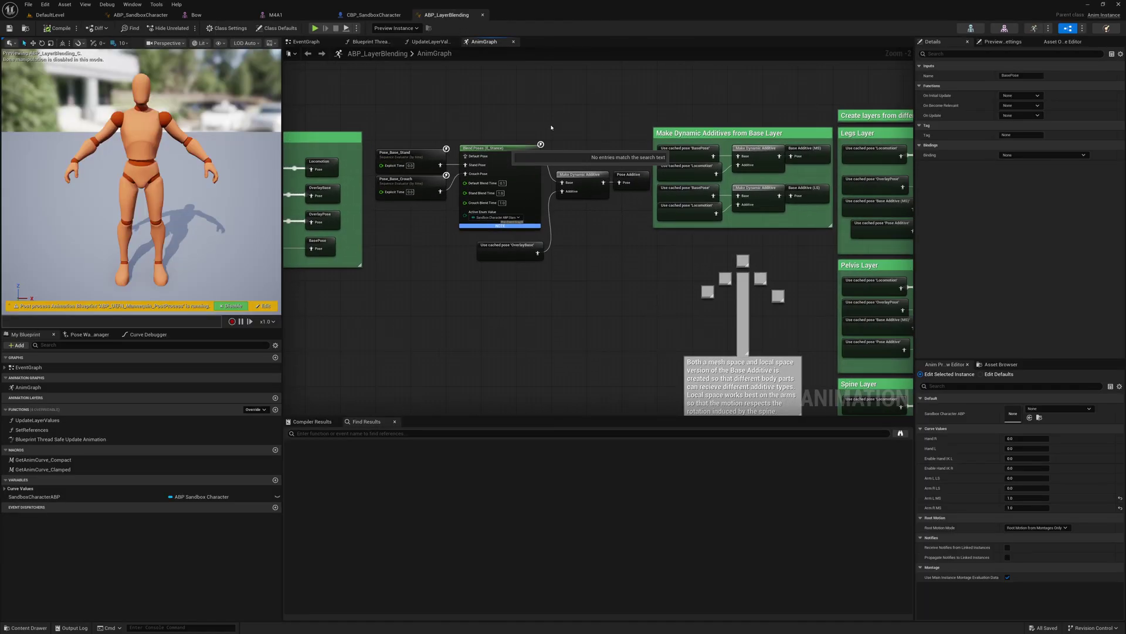
{"action": "left_click", "coordinate": [541, 138]}
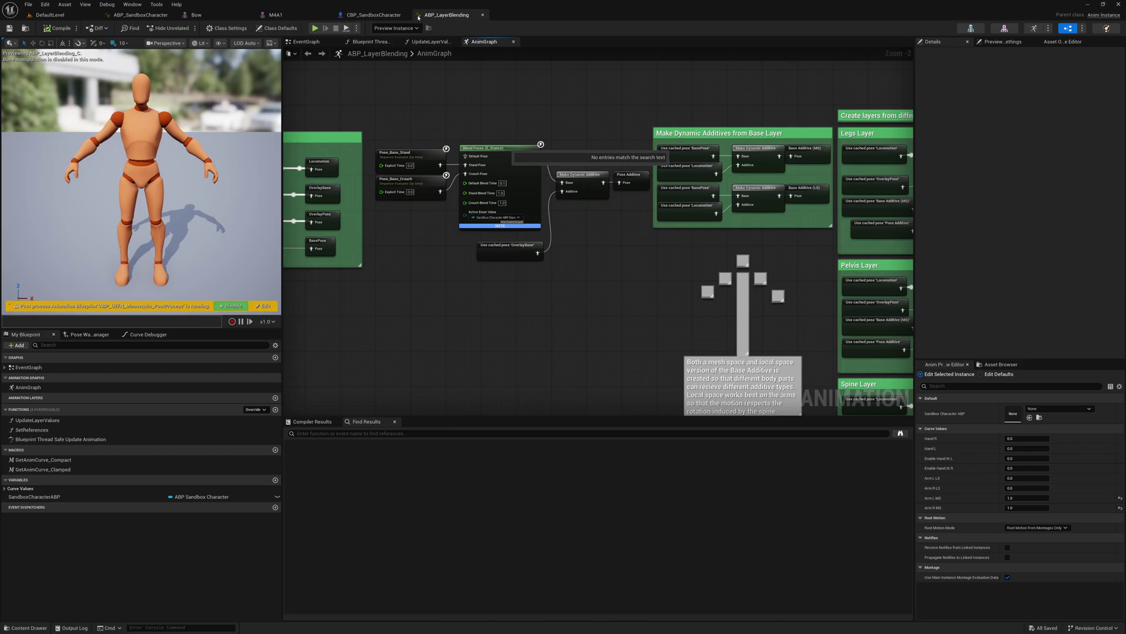
{"action": "left_click", "coordinate": [154, 14]}
{"action": "scroll", "coordinate": [698, 301], "scroll_direction": "down", "scroll_amount": 2}
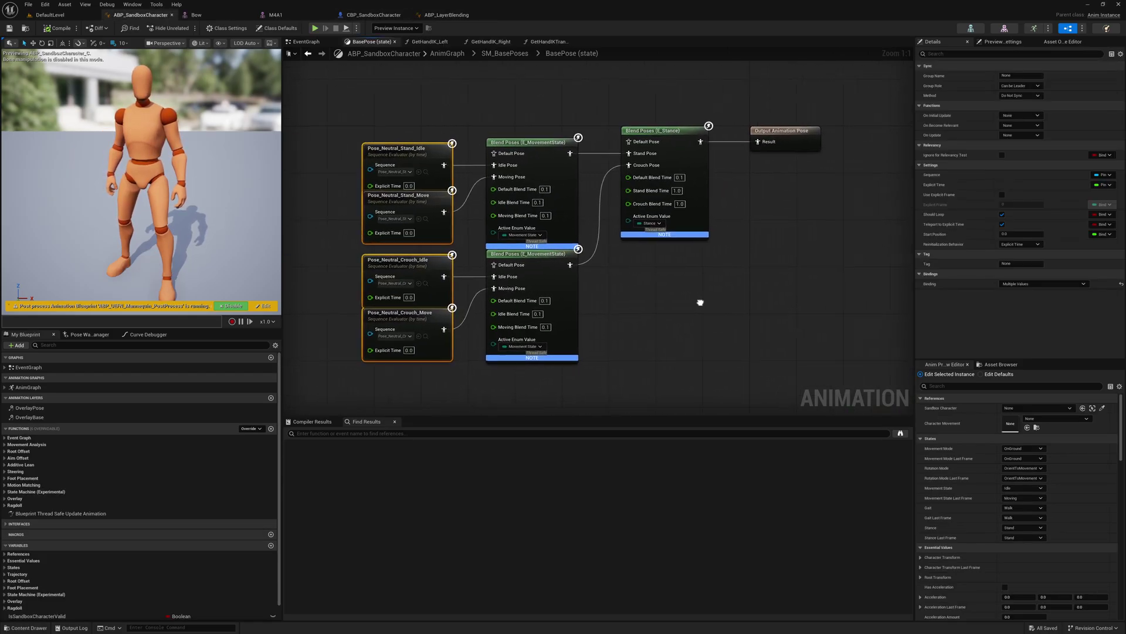
{"action": "left_click", "coordinate": [196, 15]}
{"action": "left_click", "coordinate": [293, 15]}
{"action": "left_click", "coordinate": [367, 14]}
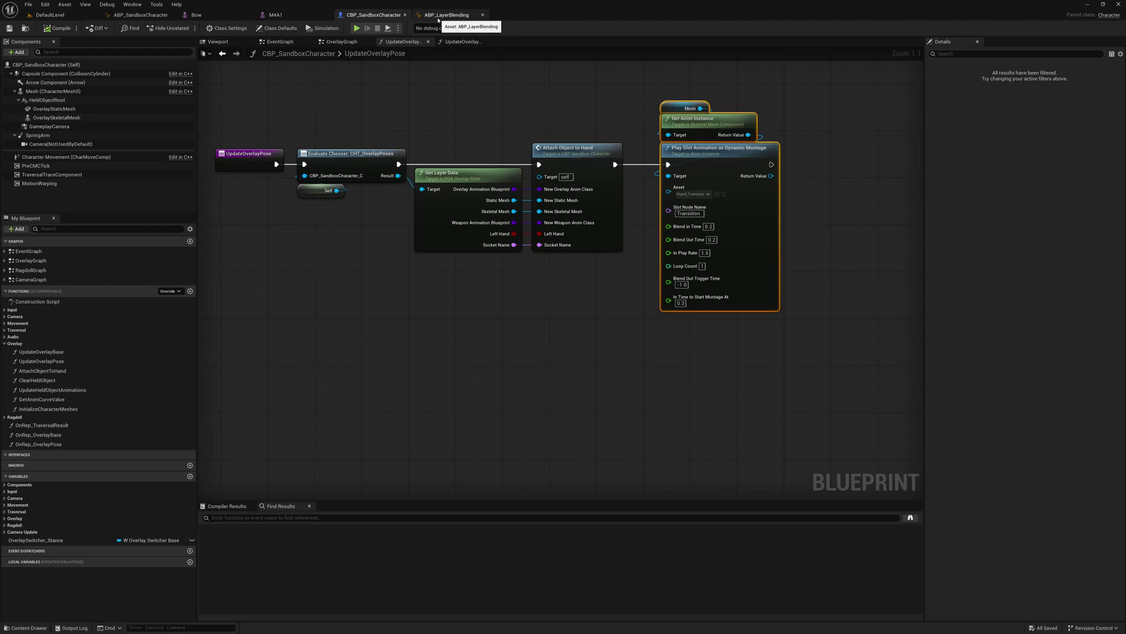
{"action": "left_click", "coordinate": [141, 14]}
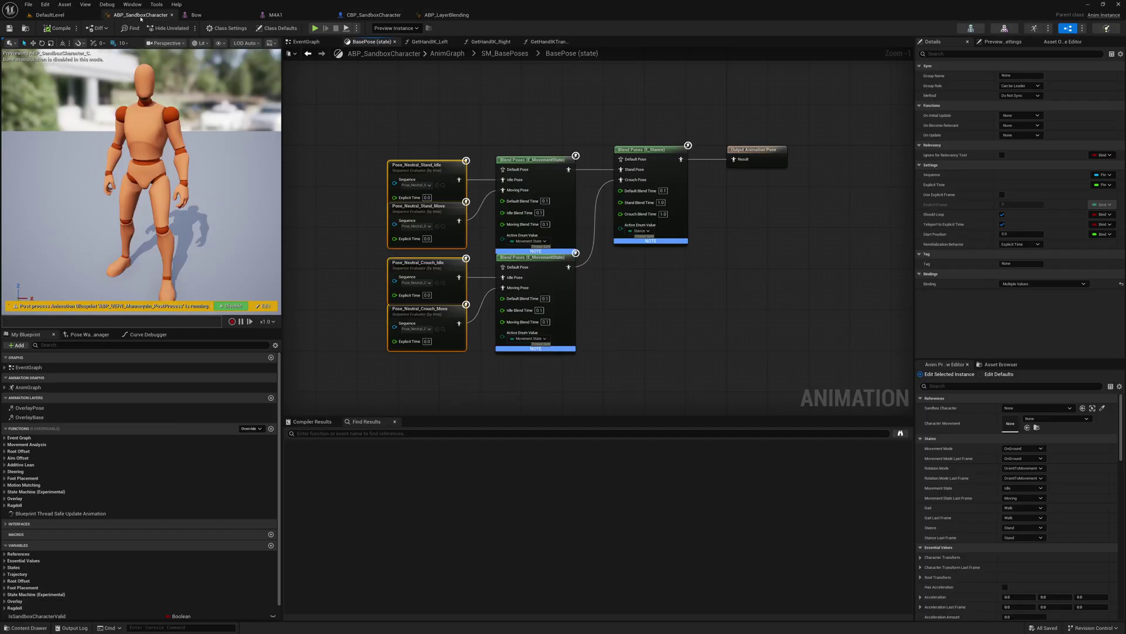
{"action": "left_click", "coordinate": [196, 14]}
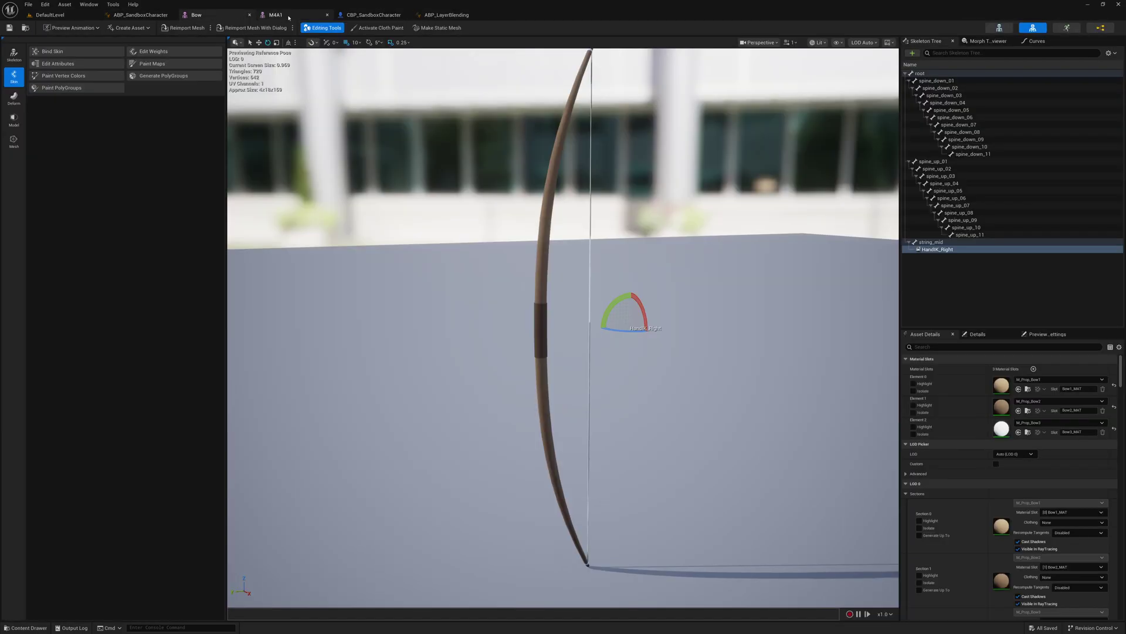
{"action": "left_click", "coordinate": [276, 15]}
{"action": "left_click", "coordinate": [369, 15]}
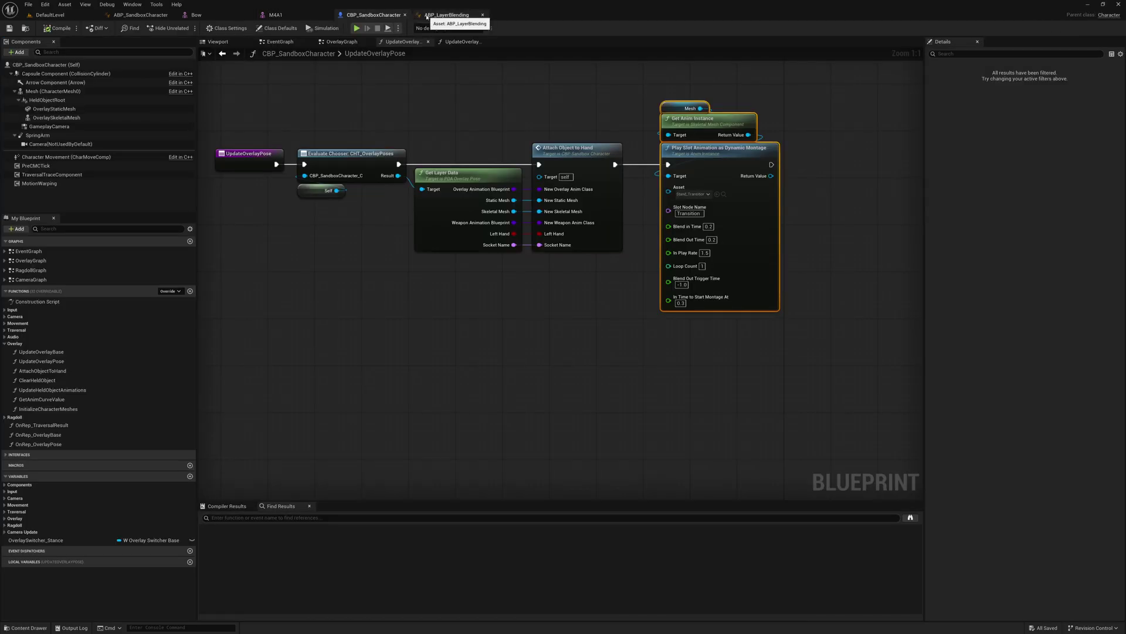
{"action": "left_click", "coordinate": [446, 15]}
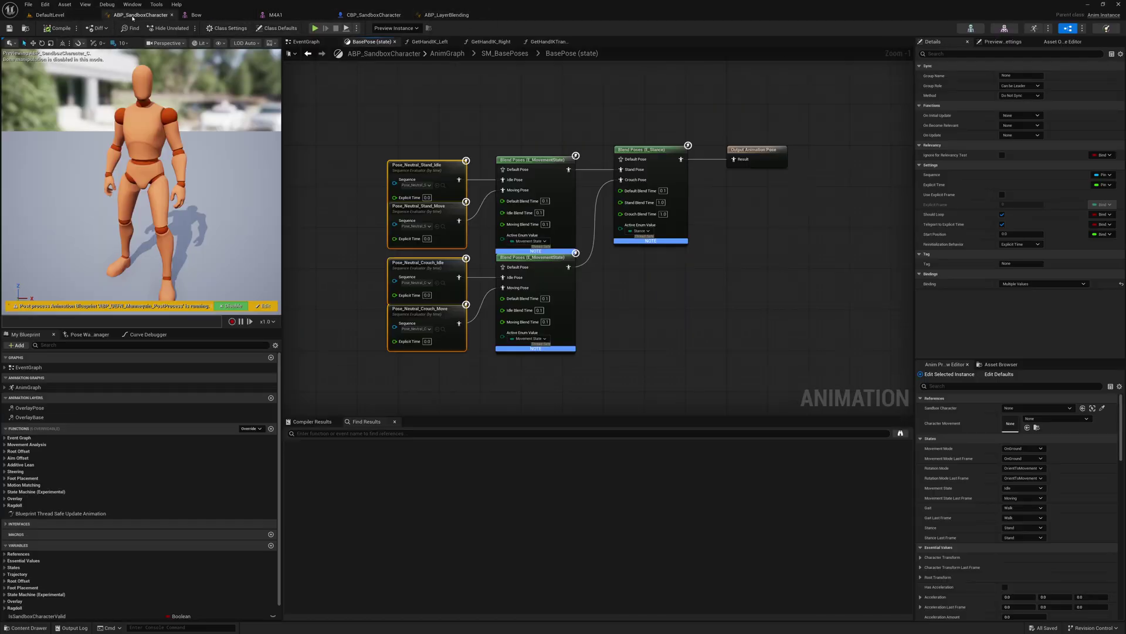
- Play DefaultLevel in full screen and run, climb and jump the character across the blue traversal blocks
{"action": "left_click", "coordinate": [50, 14]}
{"action": "left_click", "coordinate": [184, 29]}
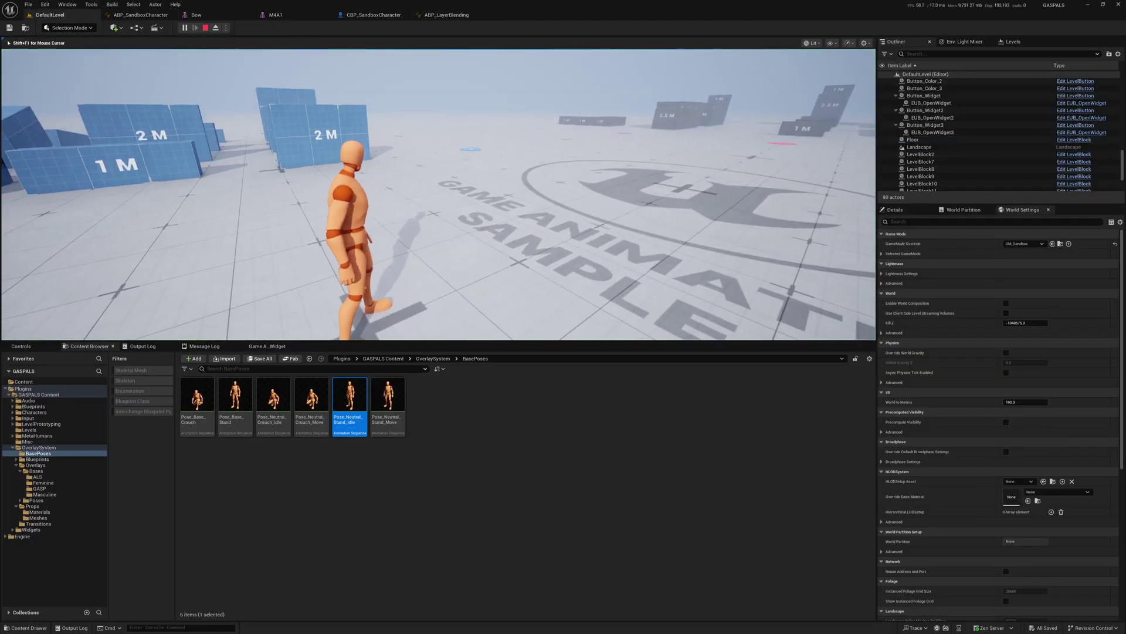
{"action": "key", "text": "F11"}
{"action": "key", "text": "w"}
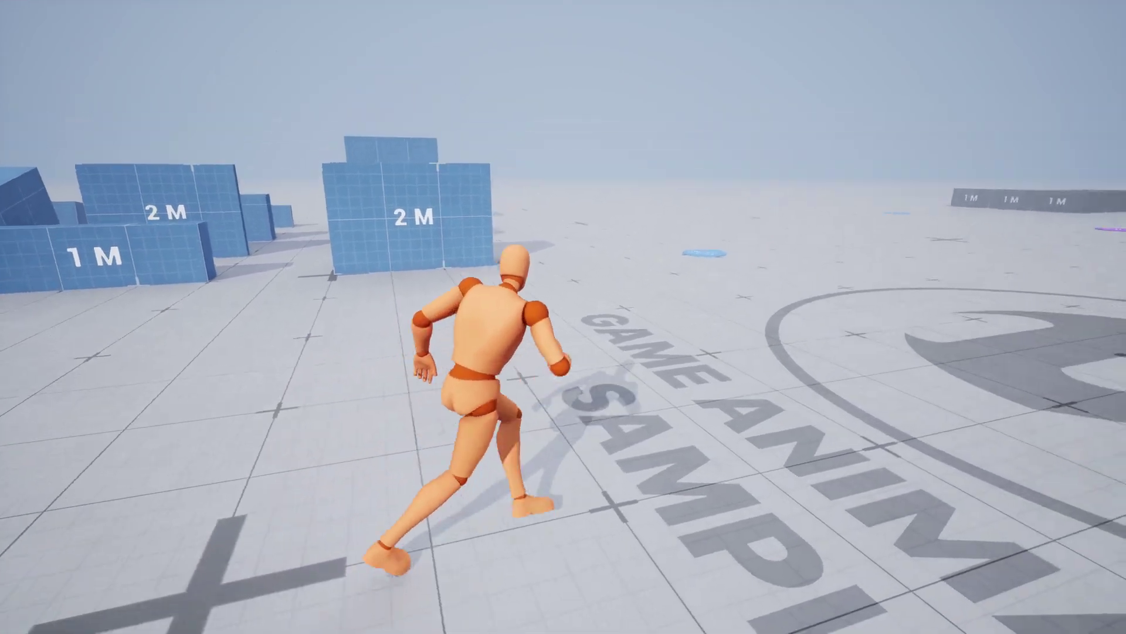
{"action": "key", "text": "space"}
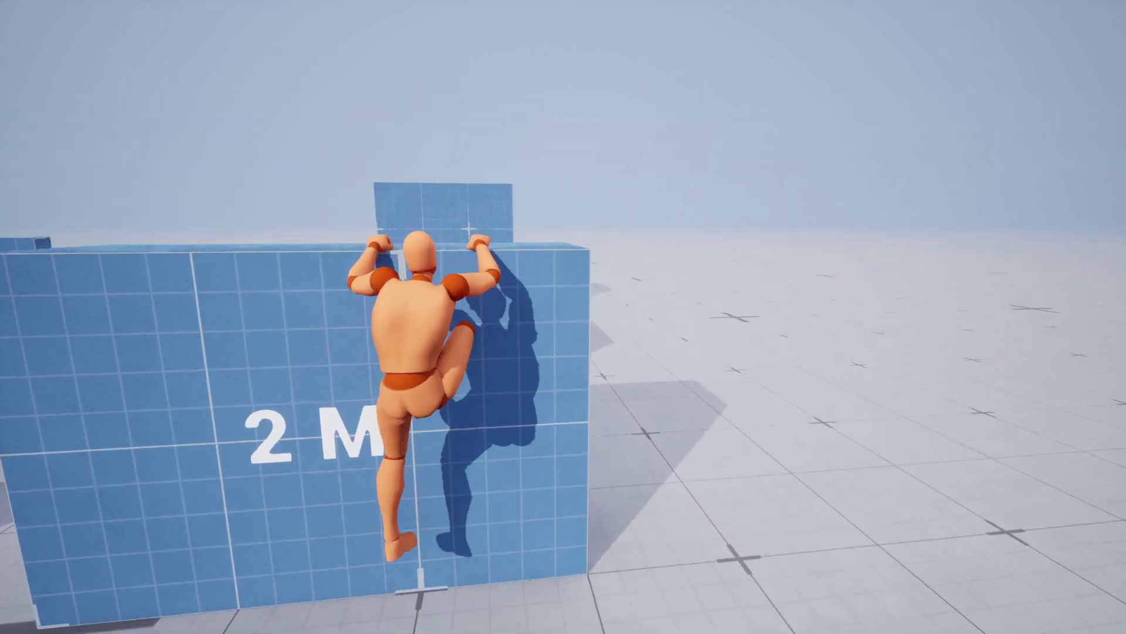
{"action": "key", "text": "space"}
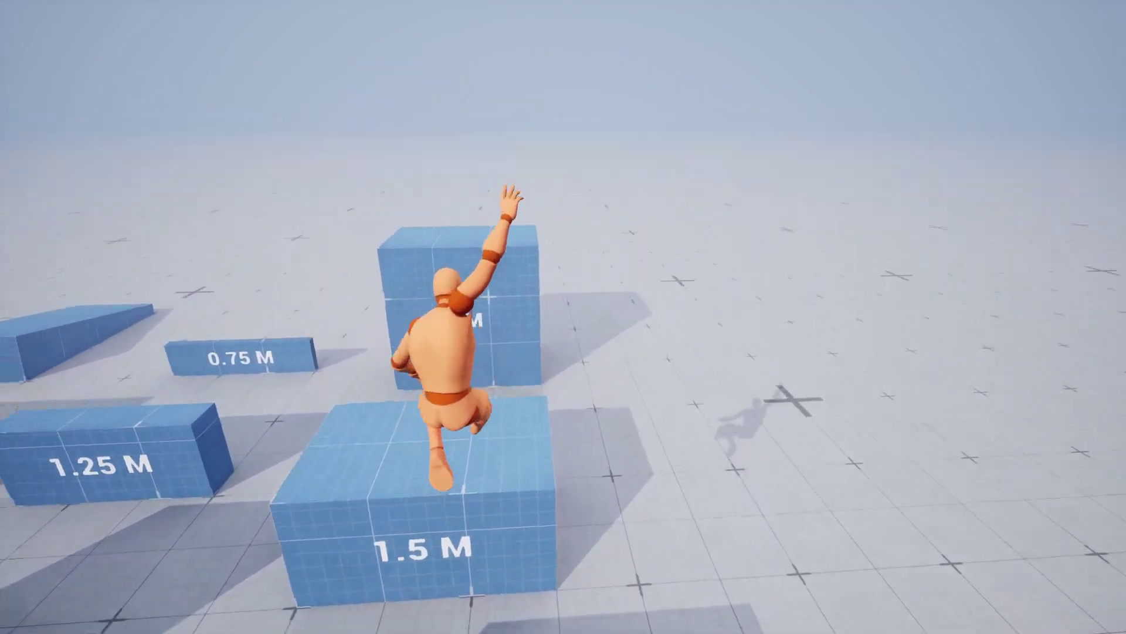
{"action": "key", "text": "space"}
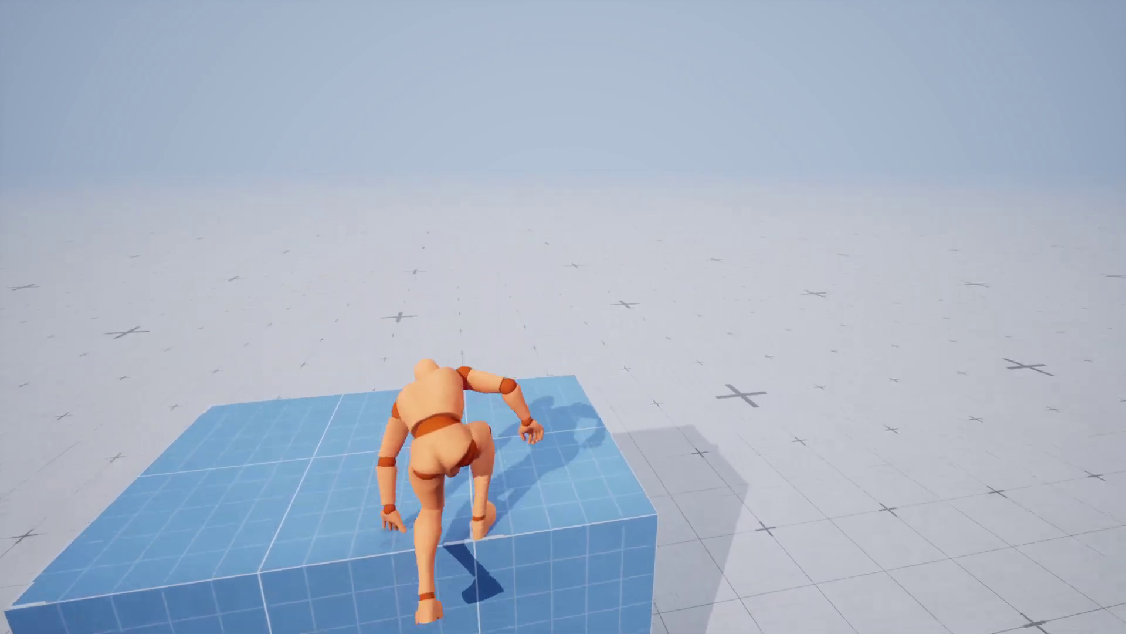
{"action": "key", "text": "space"}
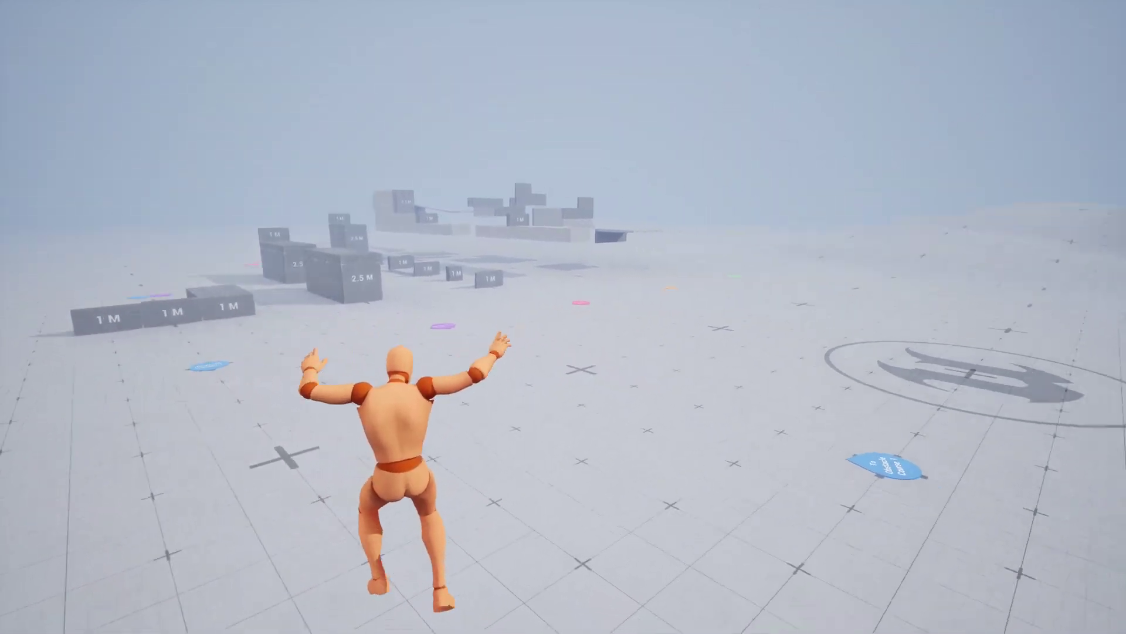
- Run the character across the open floor and cycle the Overlay Bases selection to Masculine
{"action": "key", "text": "w"}
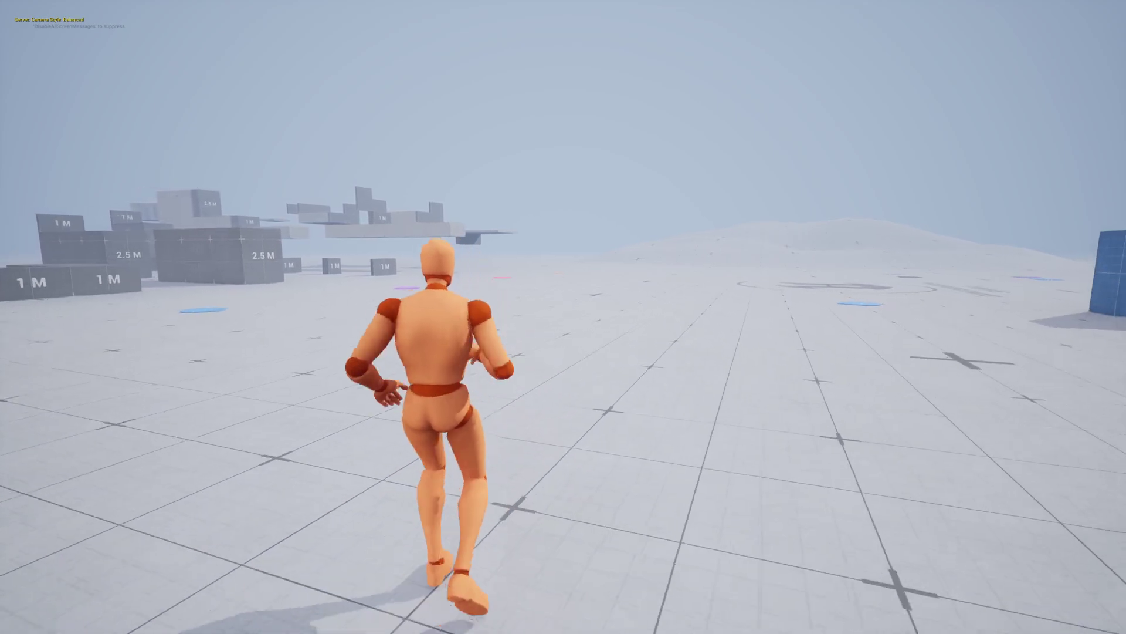
{"action": "key", "text": "w"}
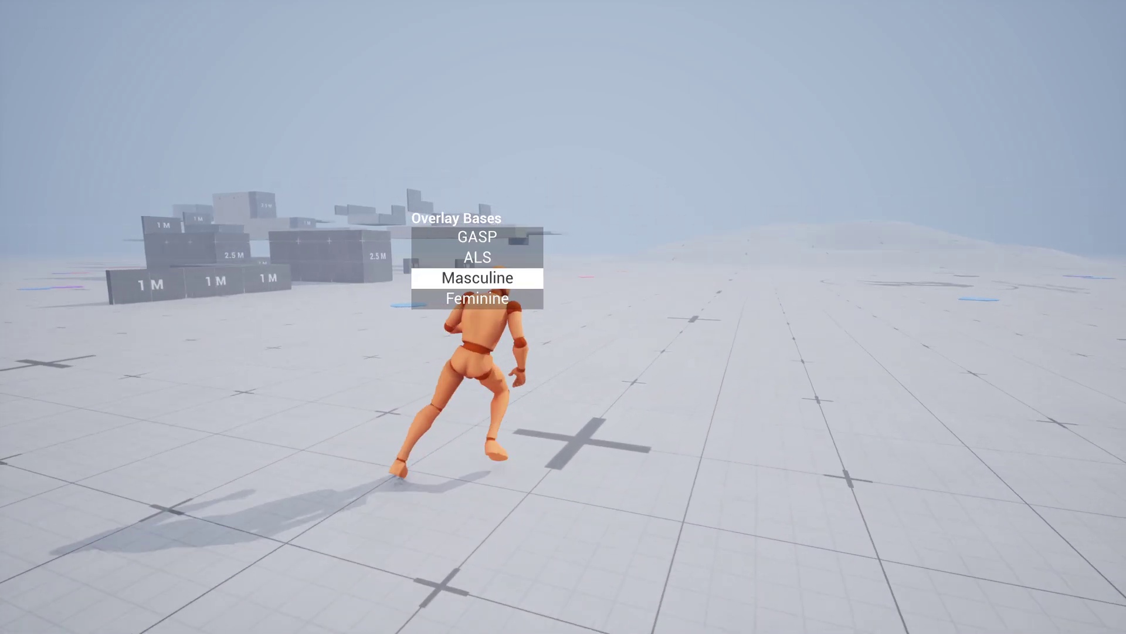
{"action": "key", "text": "q"}
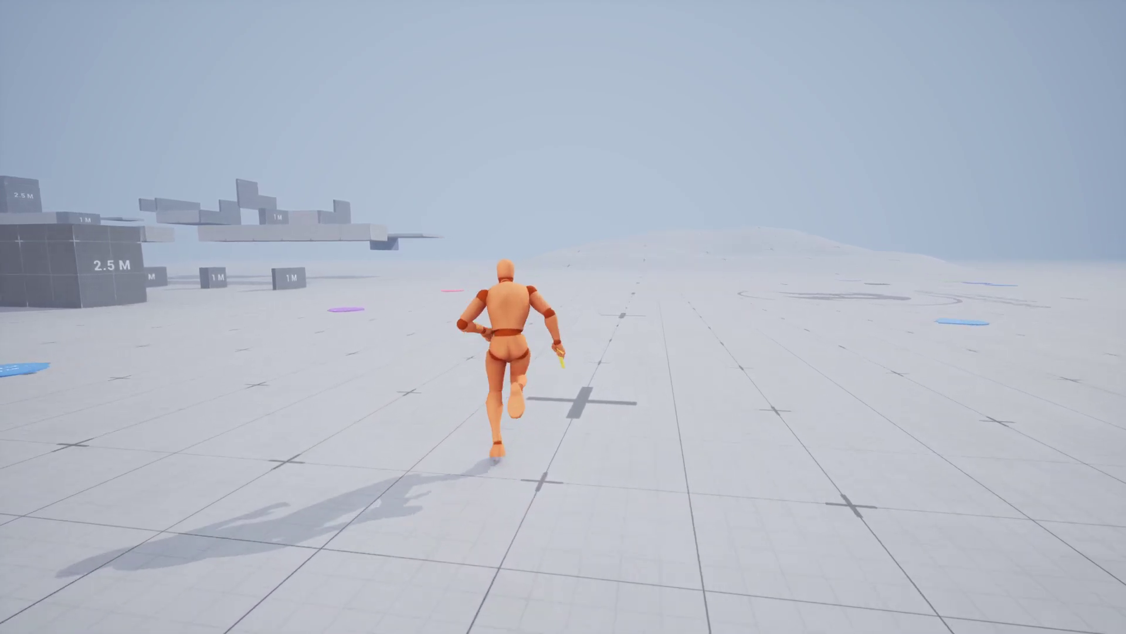
- Run the character around the obstacle course area in changing directions to observe the overlay blending with locomotion
{"action": "key", "text": "w"}
{"action": "key", "text": "d"}
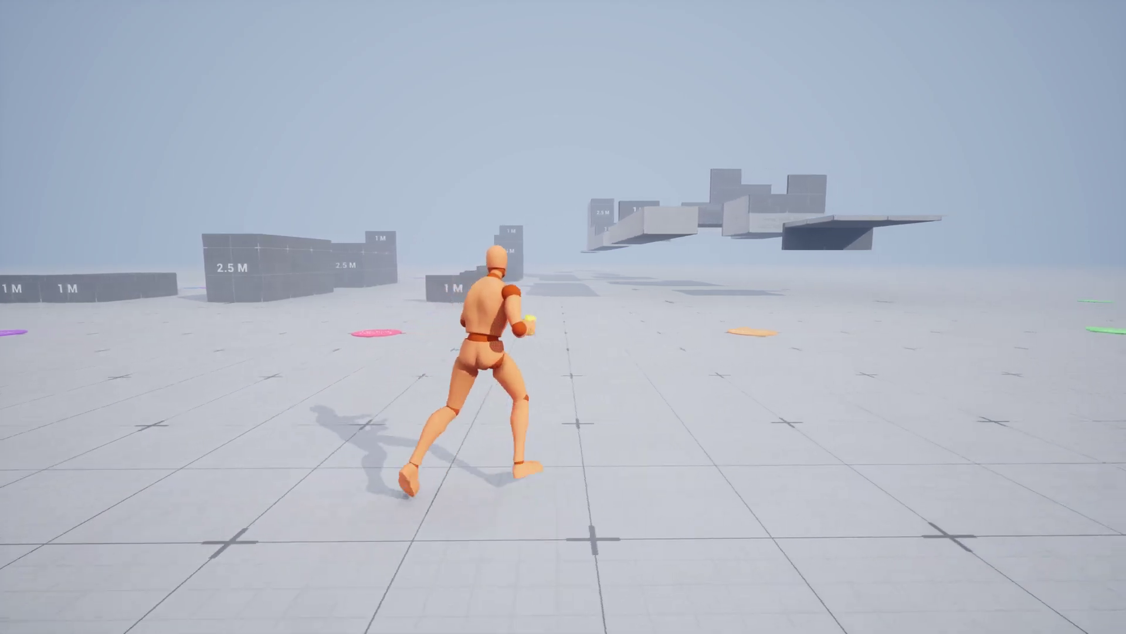
{"action": "key", "text": "w"}
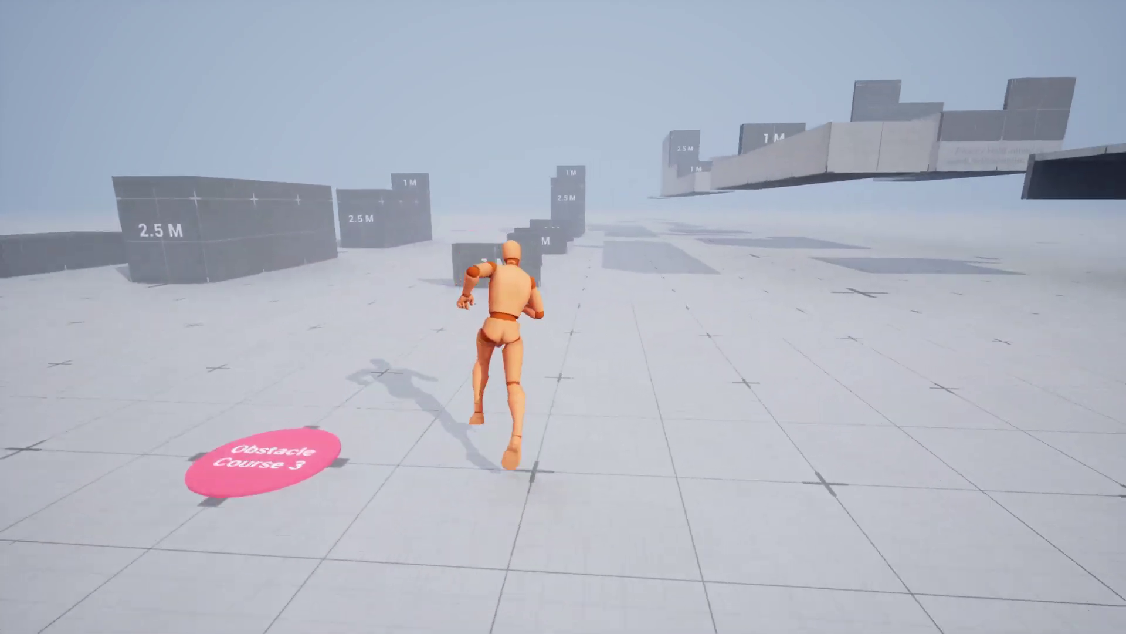
{"action": "key", "text": "w"}
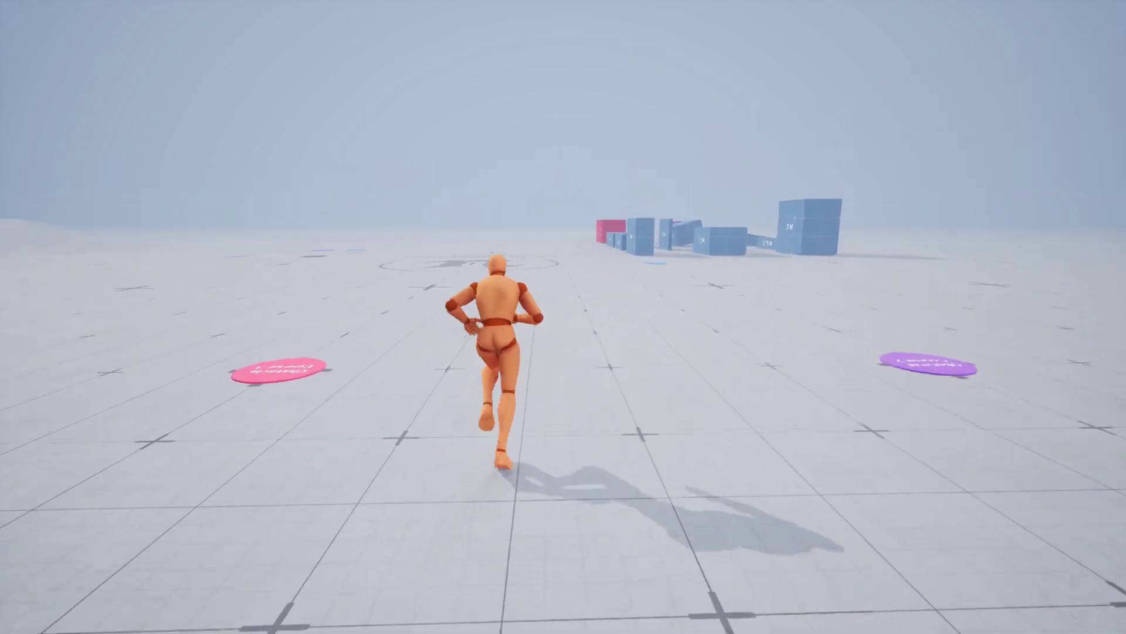
{"action": "key", "text": "w"}
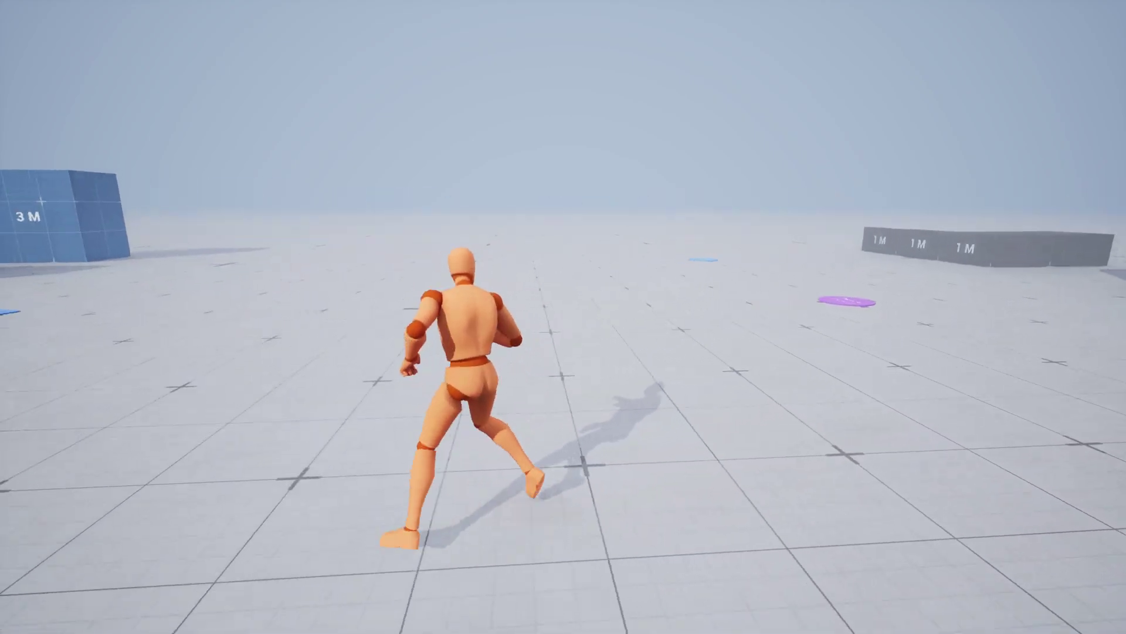
{"action": "key", "text": "s"}
{"action": "key", "text": "a"}
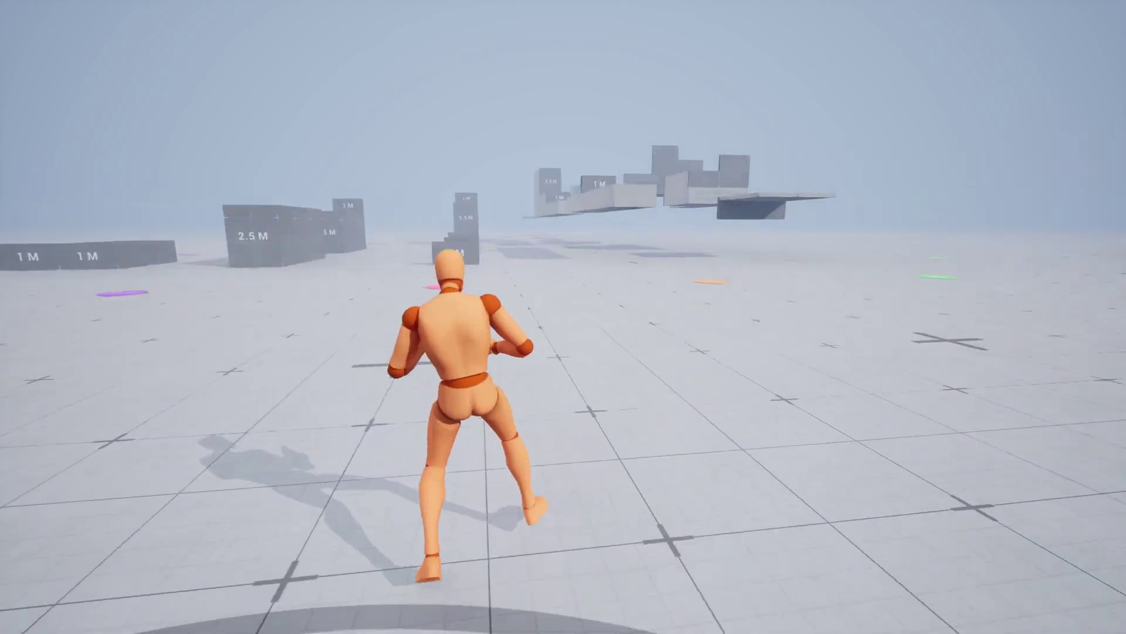